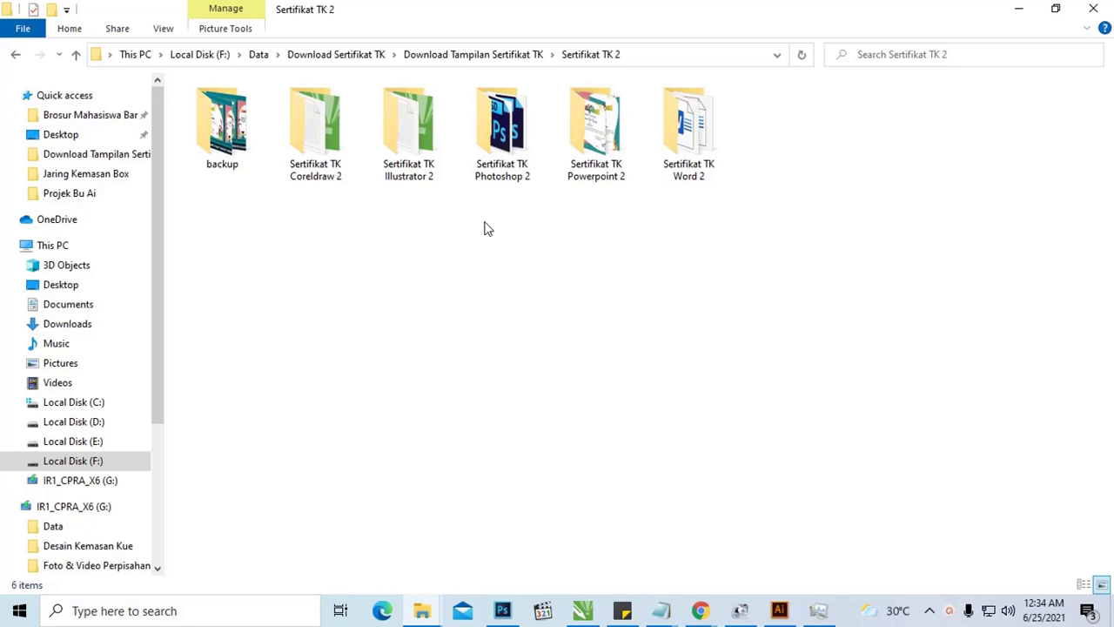
Open the certificate file from the Sertifikat TK Coreldraw 2 folder in CorelDRAW X7.
click(470, 55)
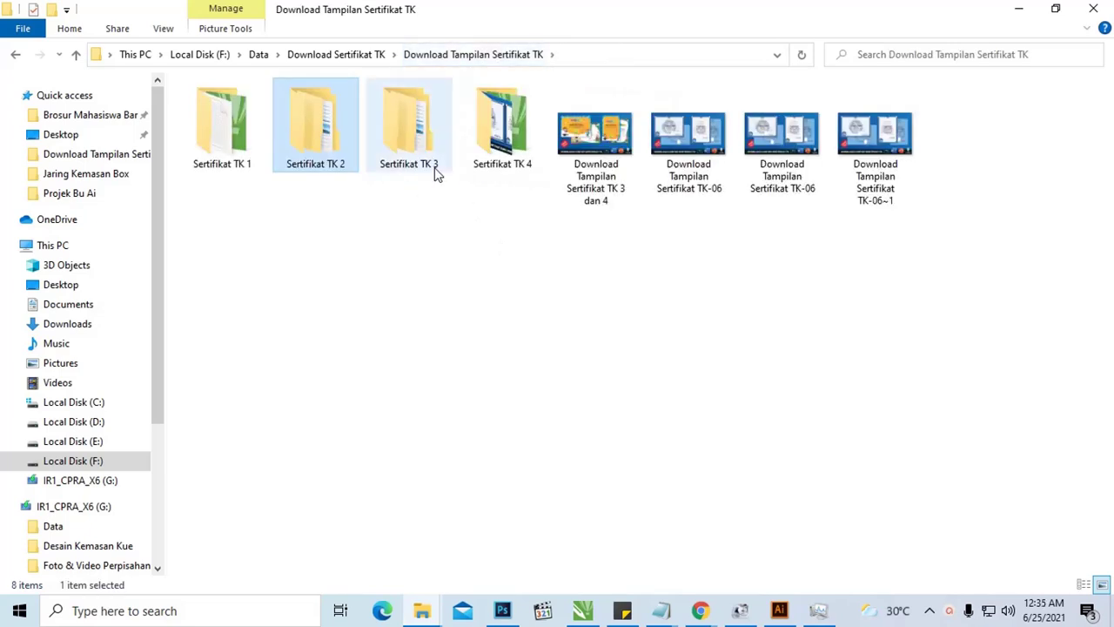
double_click(339, 124)
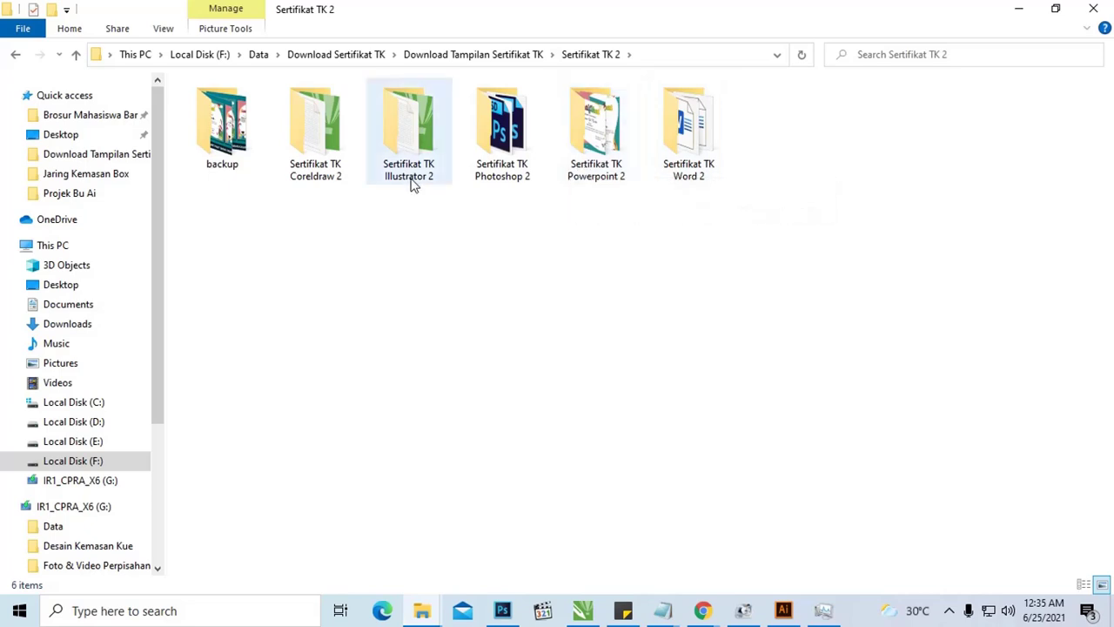
click(330, 117)
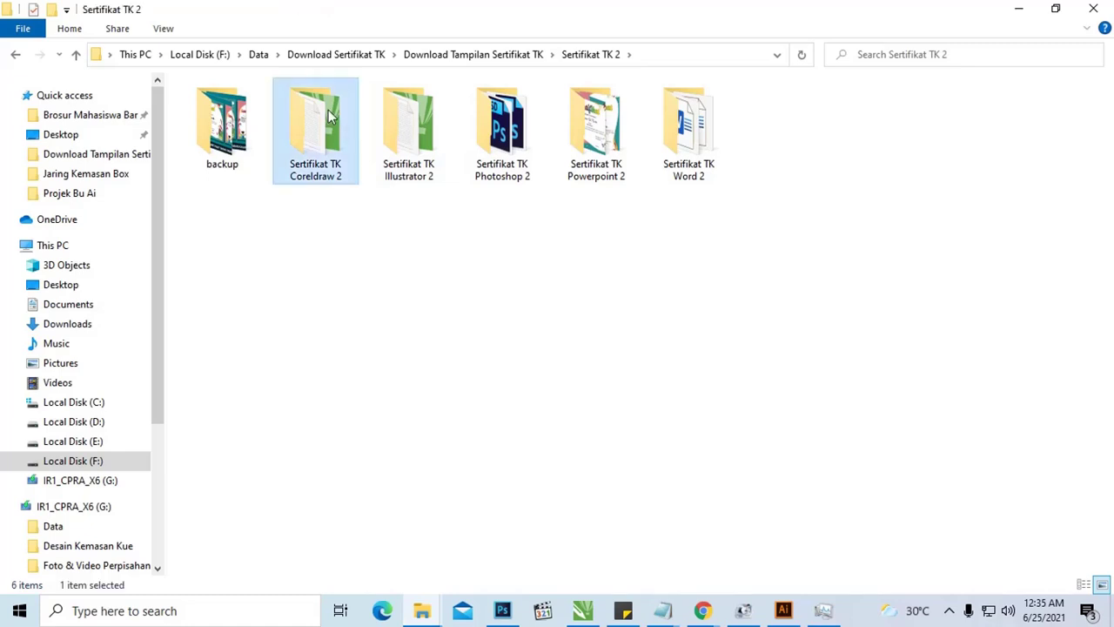
double_click(330, 118)
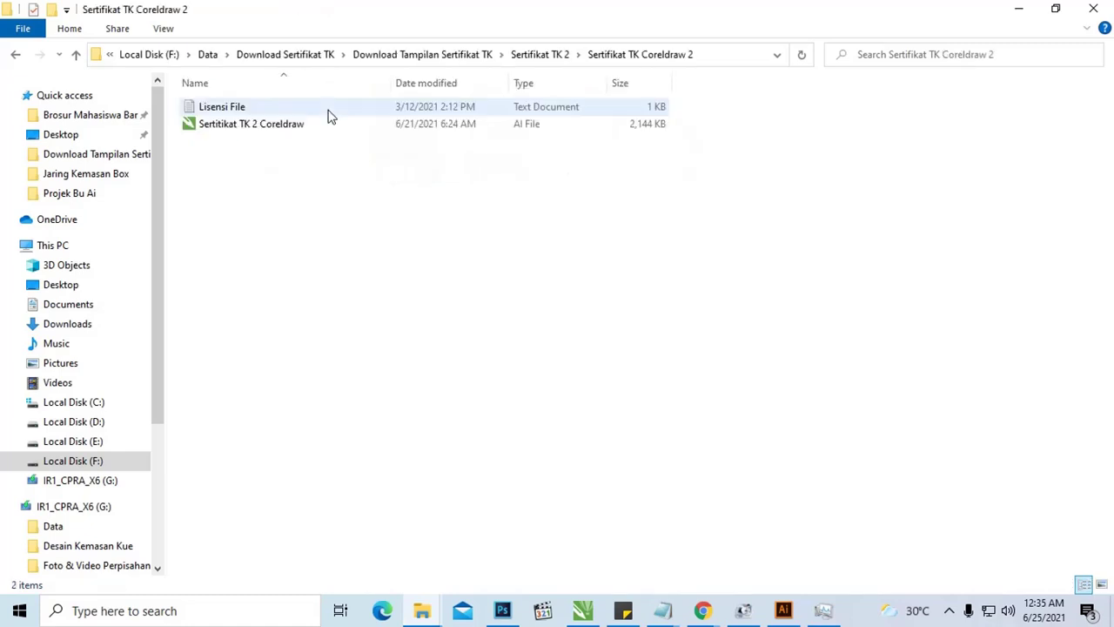
click(278, 131)
right_click(278, 131)
mouse_move(337, 228)
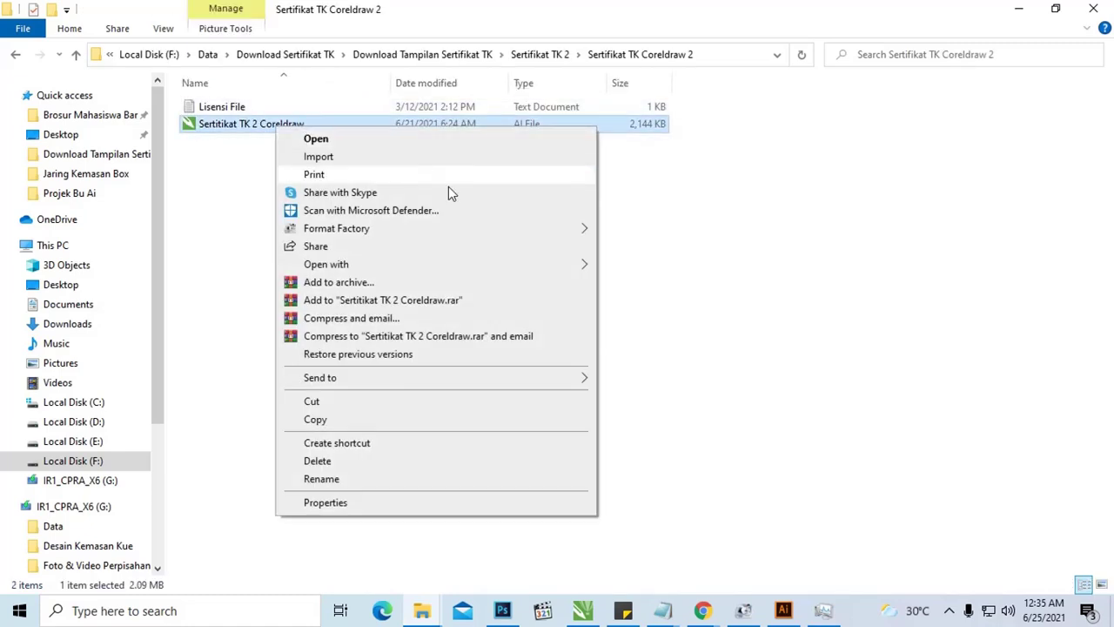
mouse_move(326, 264)
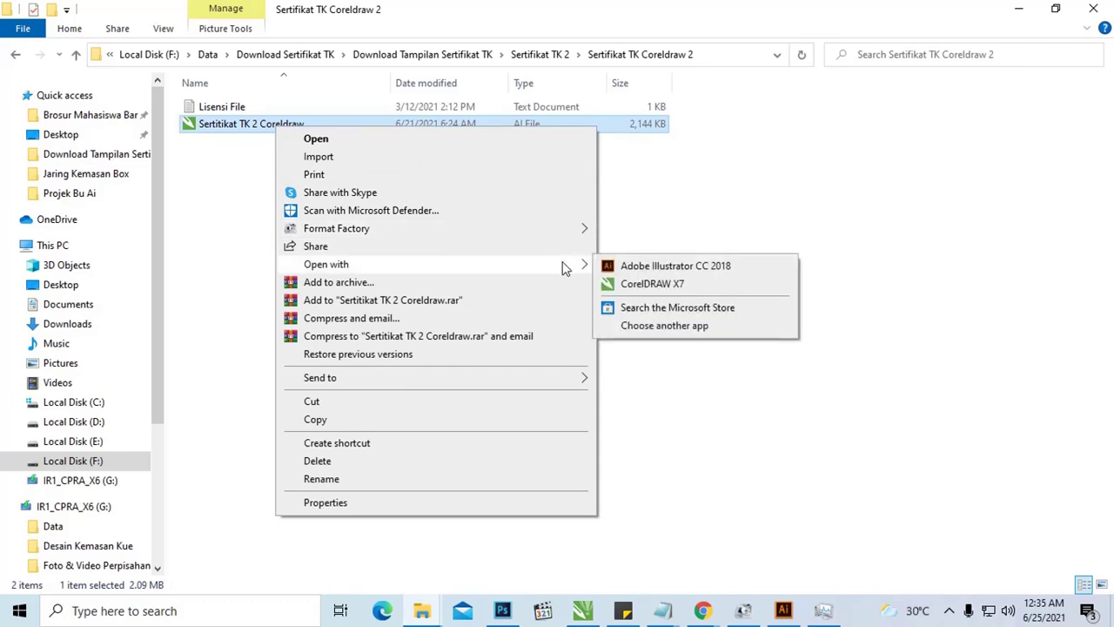
click(649, 284)
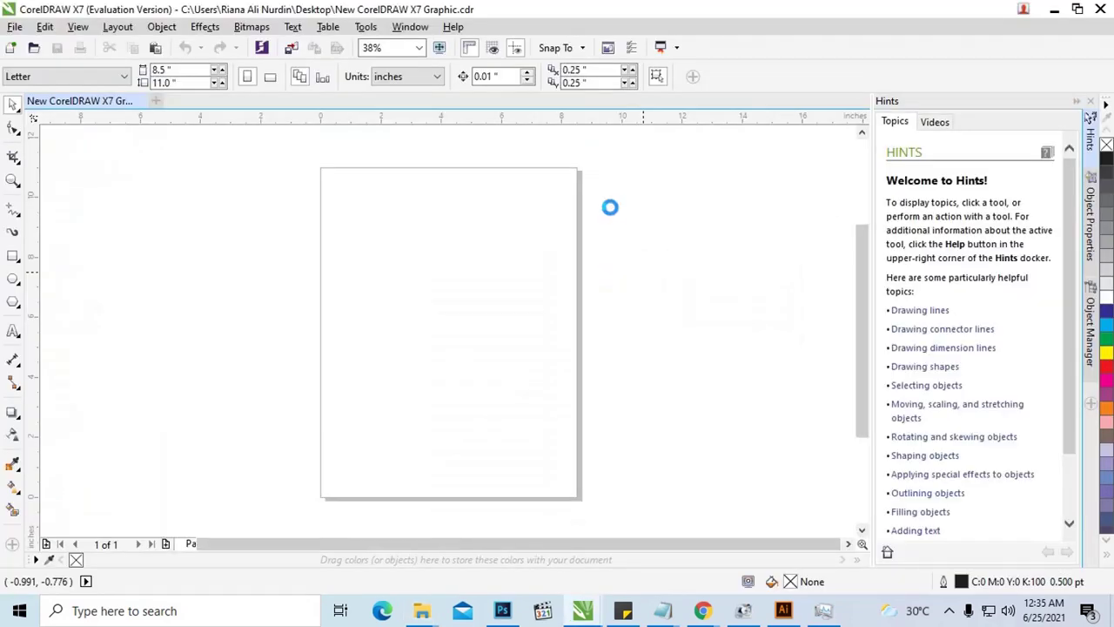
mouse_move(421, 610)
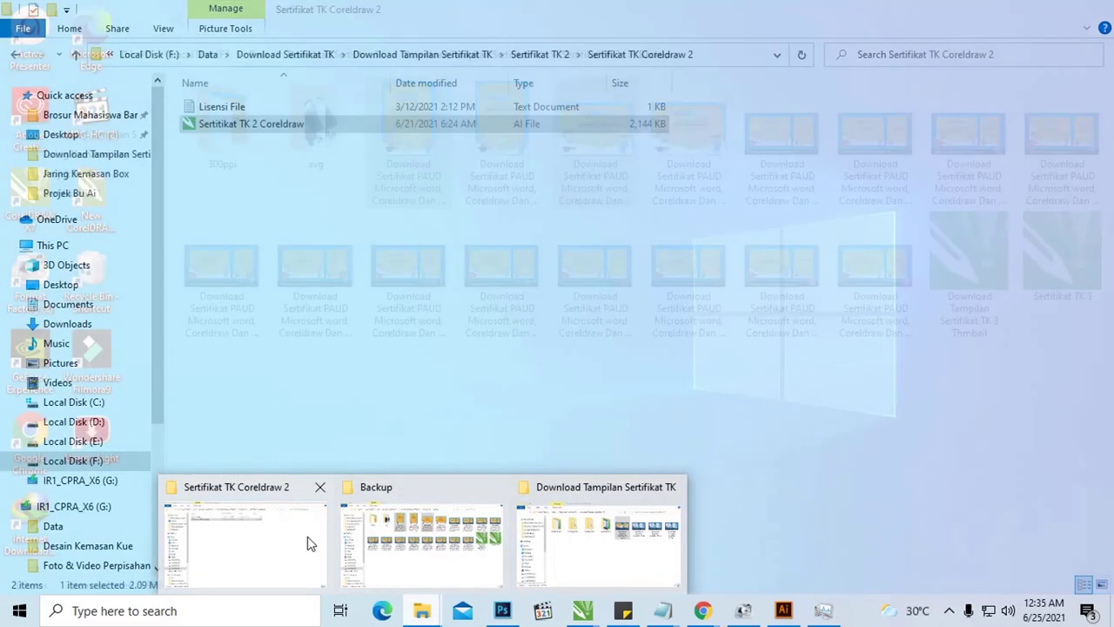
Go to the Sertifikat TK Illustrator 2 folder and bring up its certificate file's context menu.
click(309, 543)
key(alt+Up)
click(408, 135)
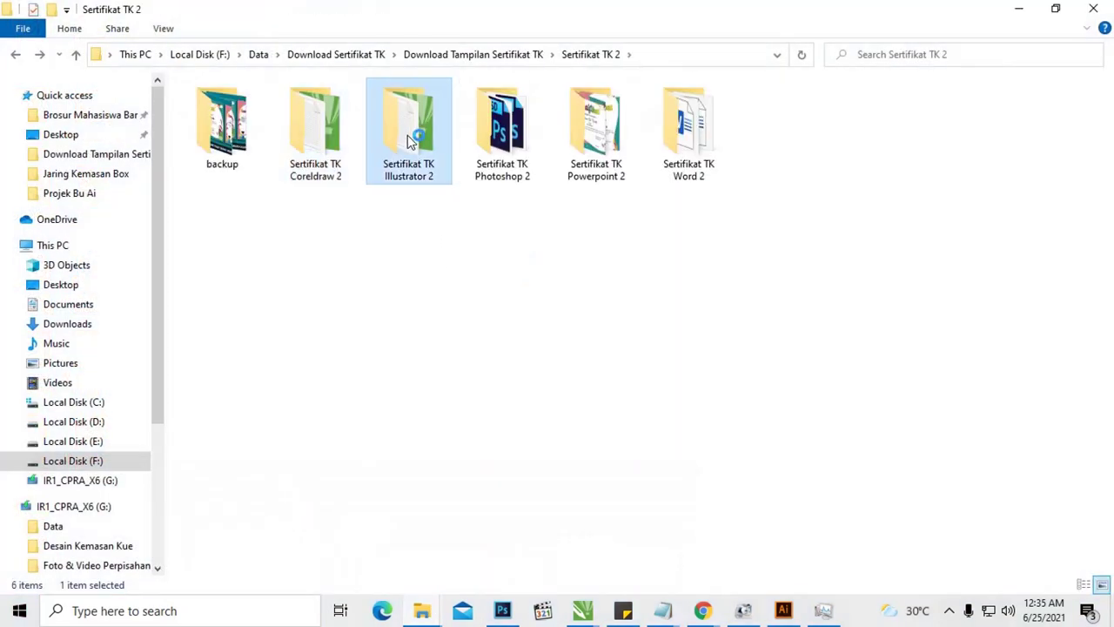
double_click(409, 139)
right_click(296, 128)
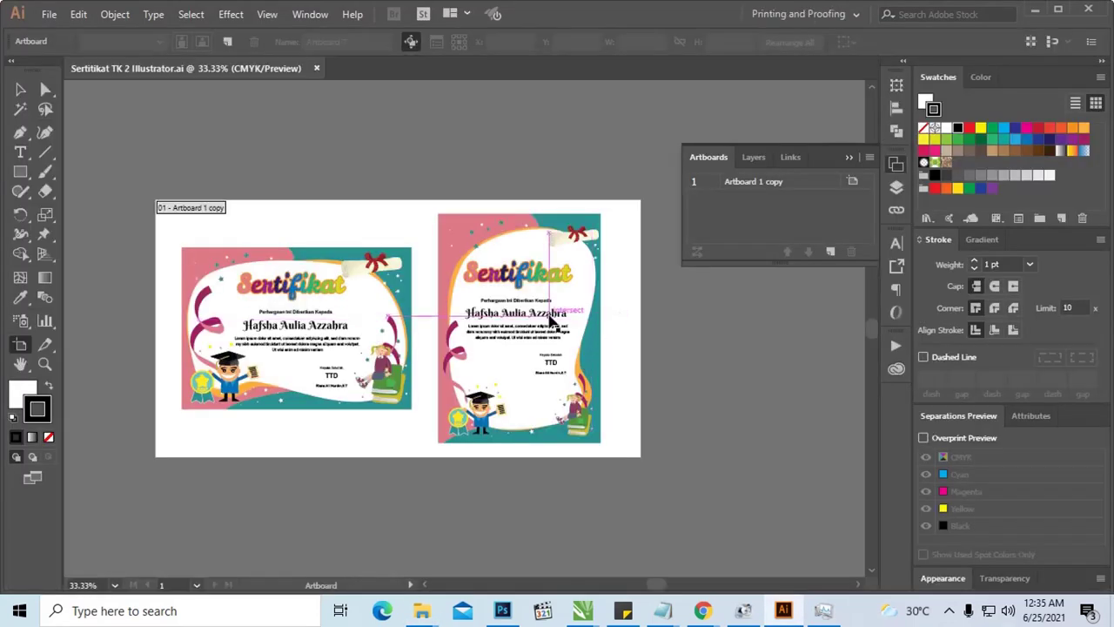
Centre the view, close the Artboards panel and zoom in on both certificate designs.
drag(495, 303, 732, 273)
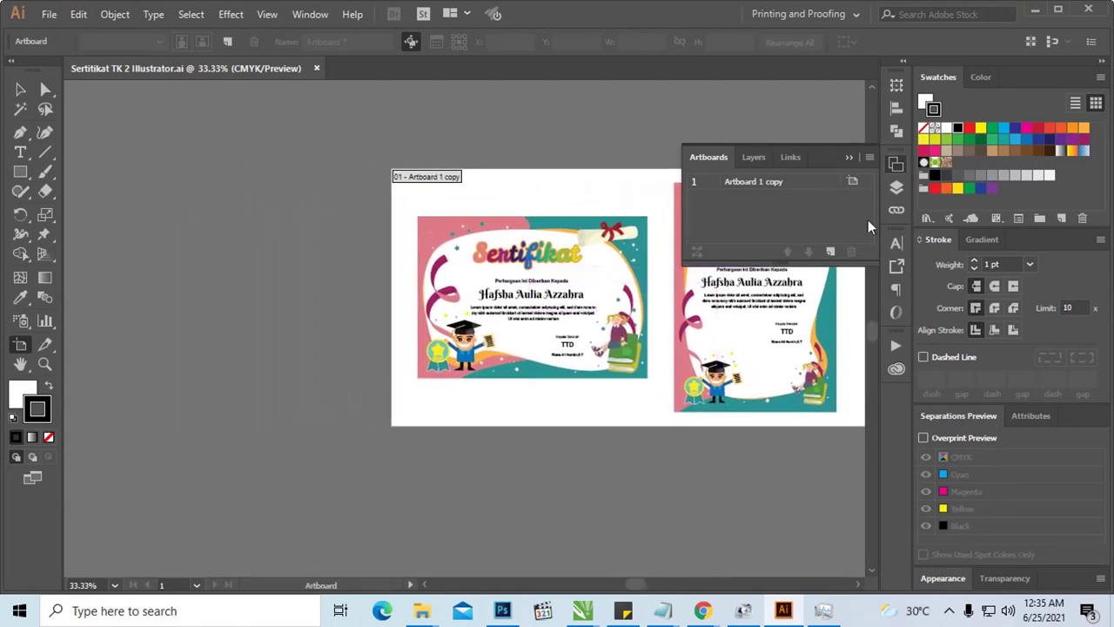
click(849, 157)
key(z)
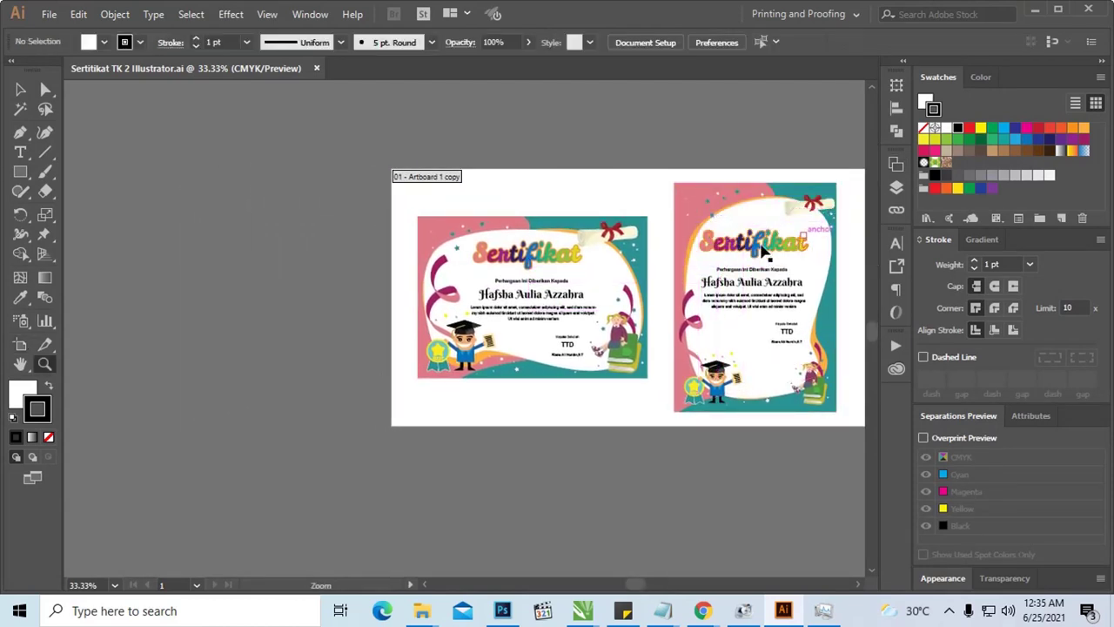
mouse_move(419, 159)
mouse_down()
mouse_move(729, 334)
mouse_move(687, 344)
mouse_move(710, 333)
mouse_up()
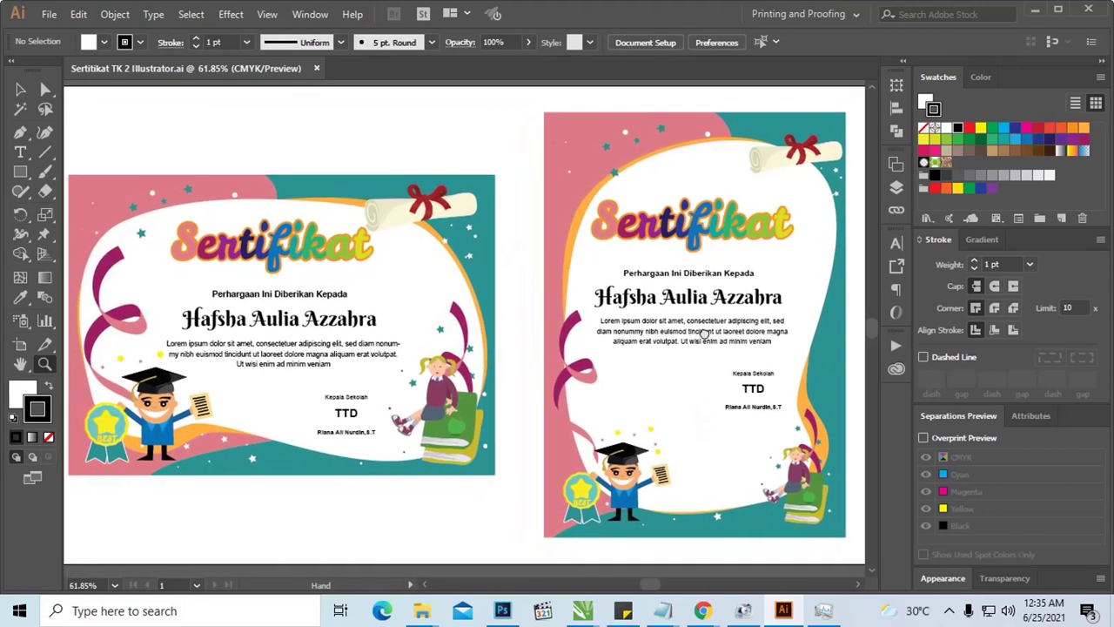
Select the landscape certificate's recipient name and place the text cursor inside it.
click(20, 89)
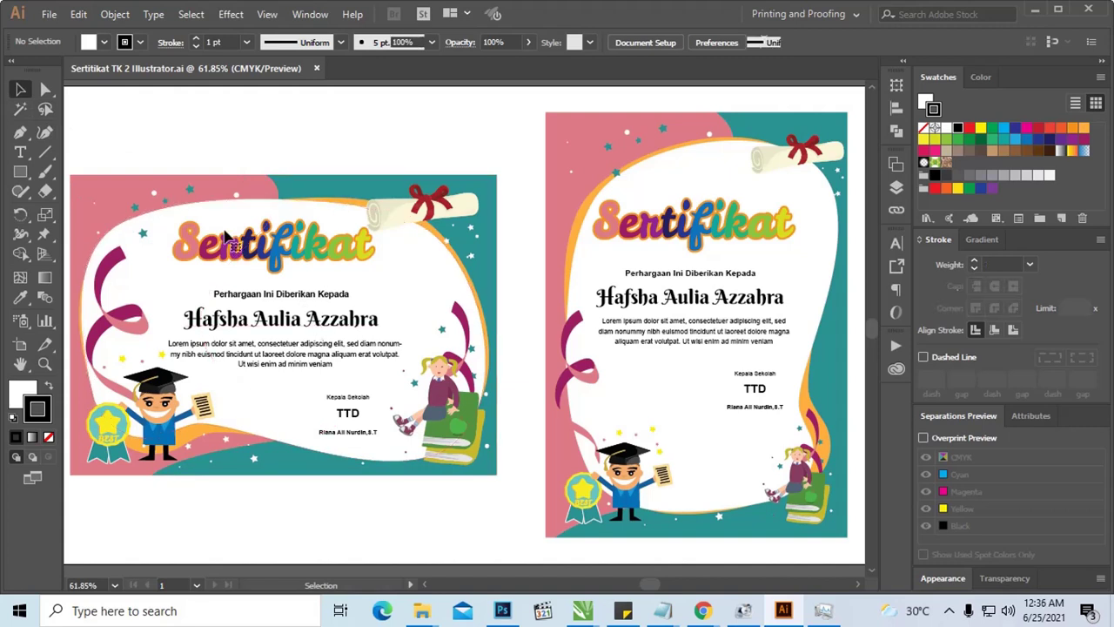
click(316, 322)
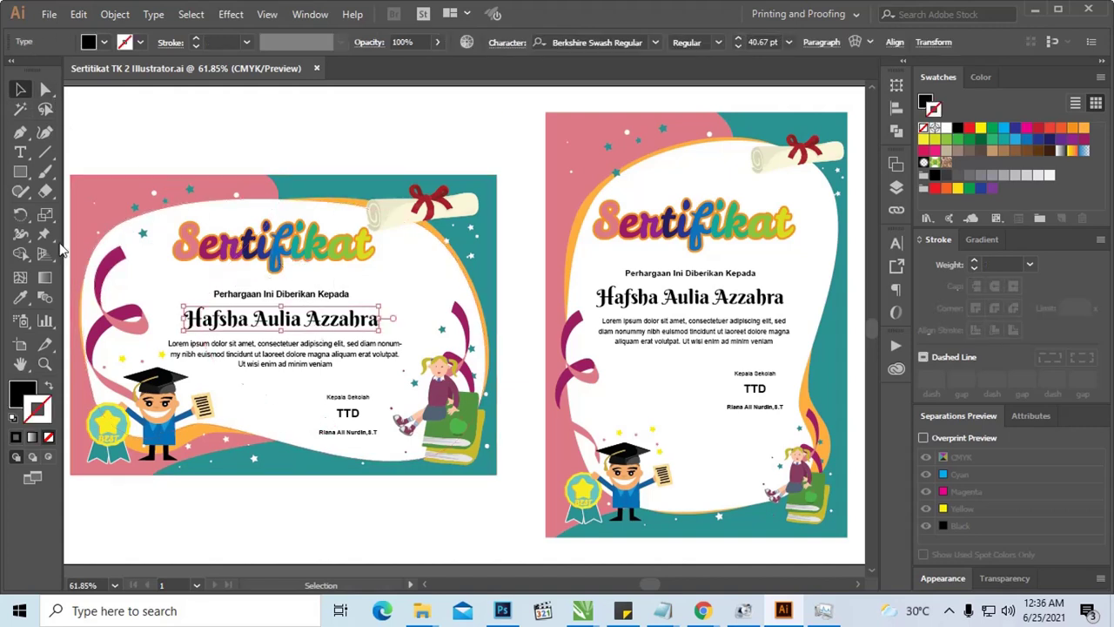
click(20, 152)
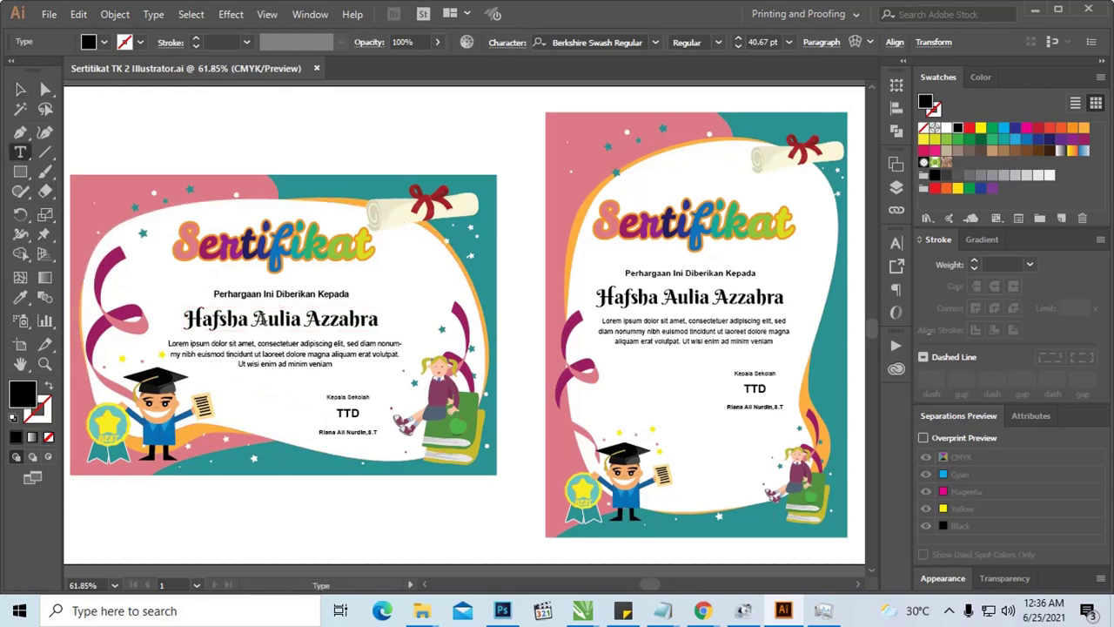
click(259, 318)
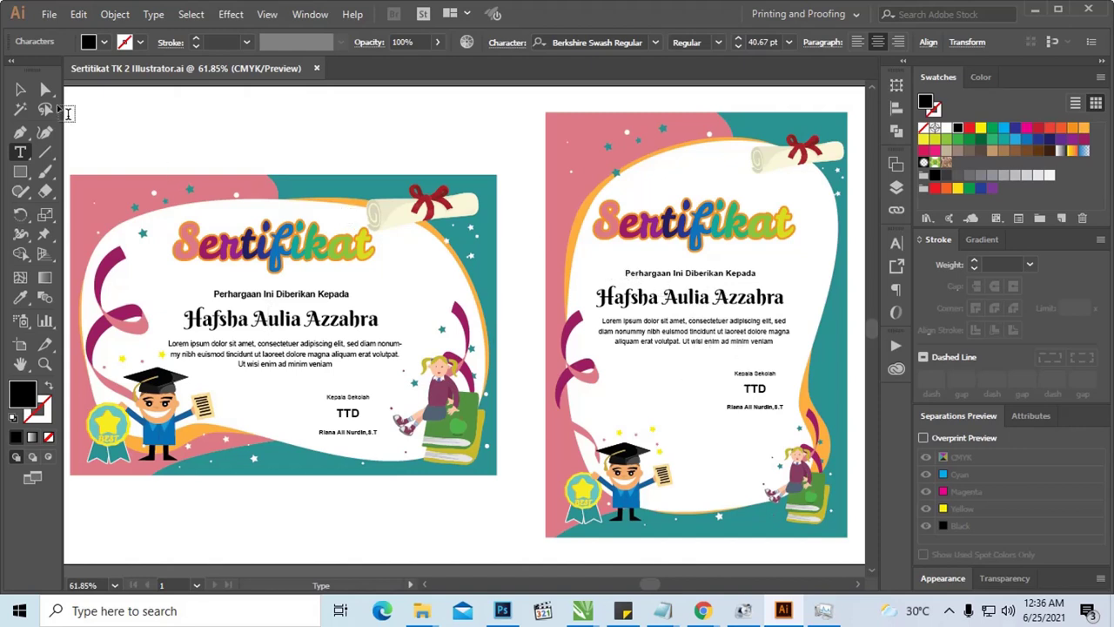
click(20, 89)
click(244, 158)
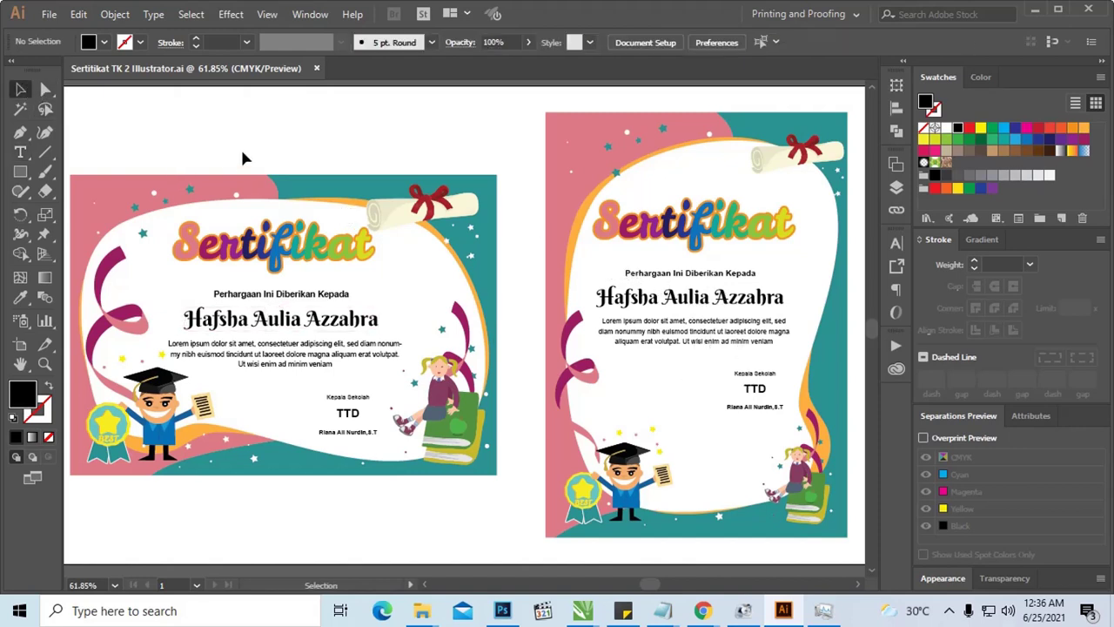
drag(192, 227, 421, 214)
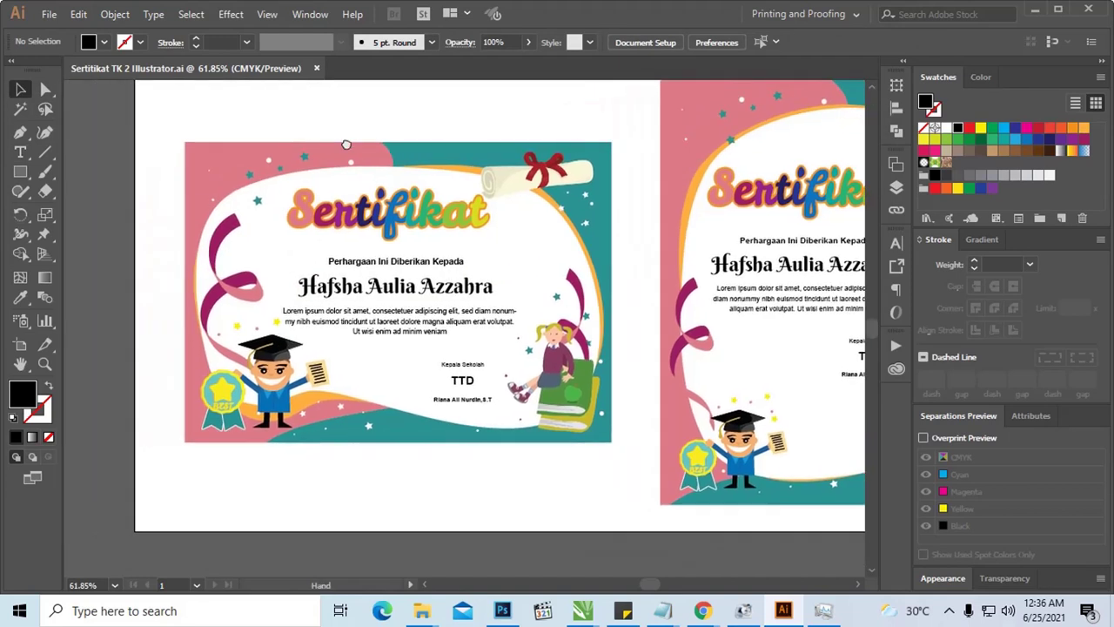
click(421, 215)
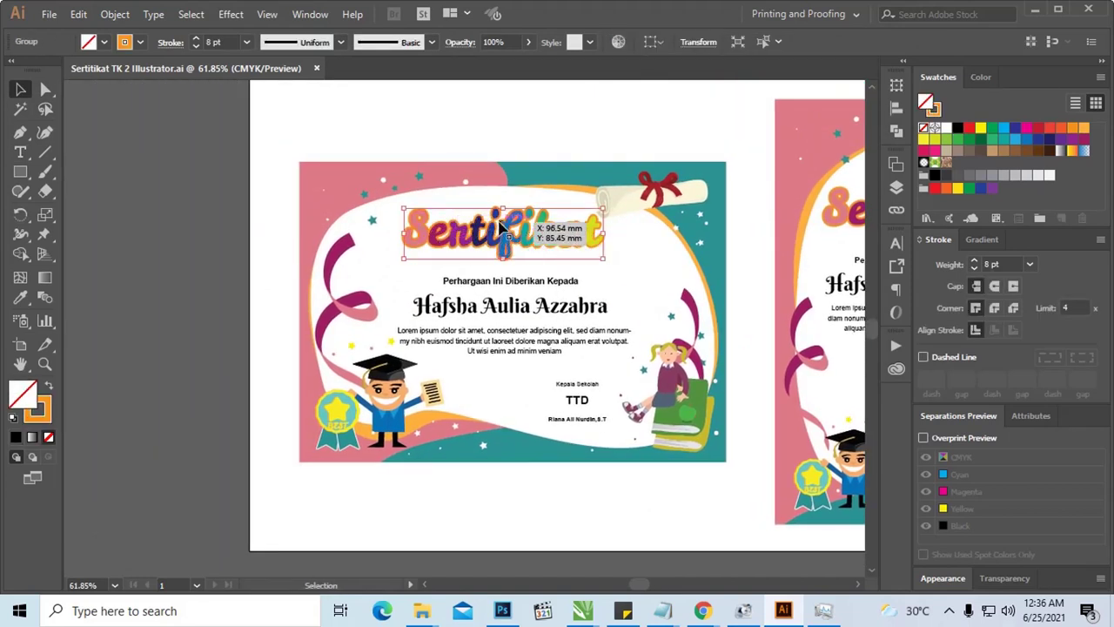
key(z)
drag(358, 197, 688, 304)
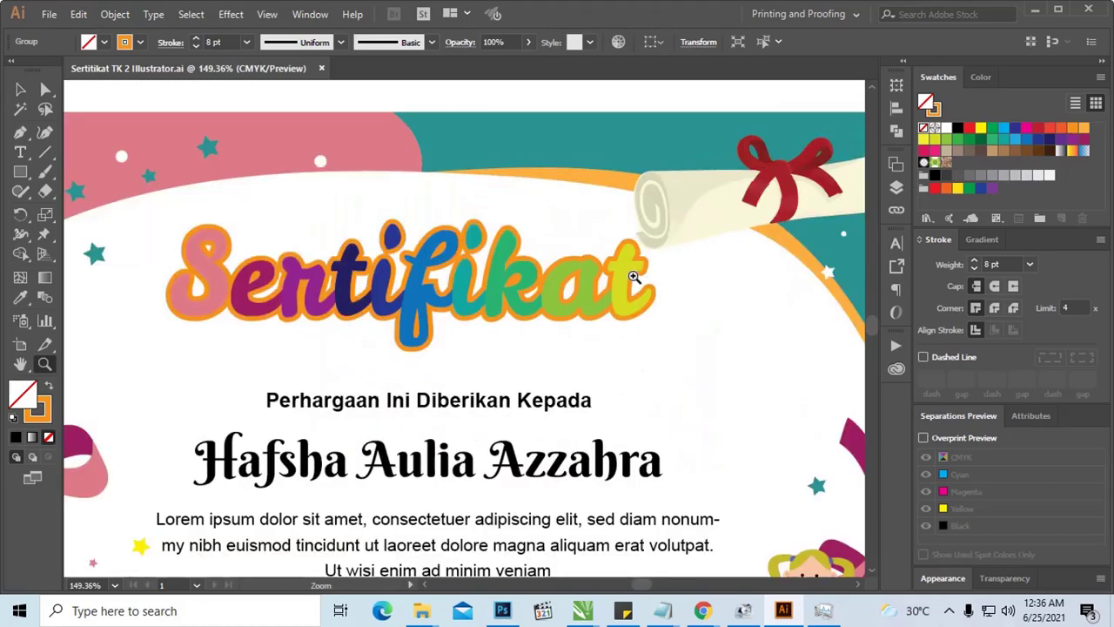
key(v)
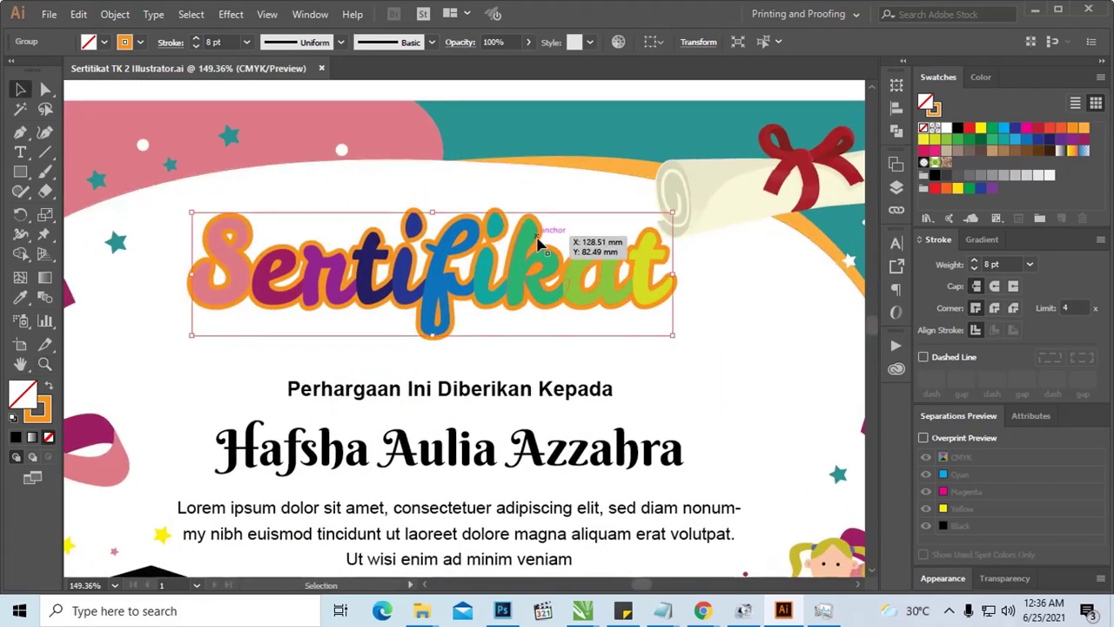
right_click(535, 247)
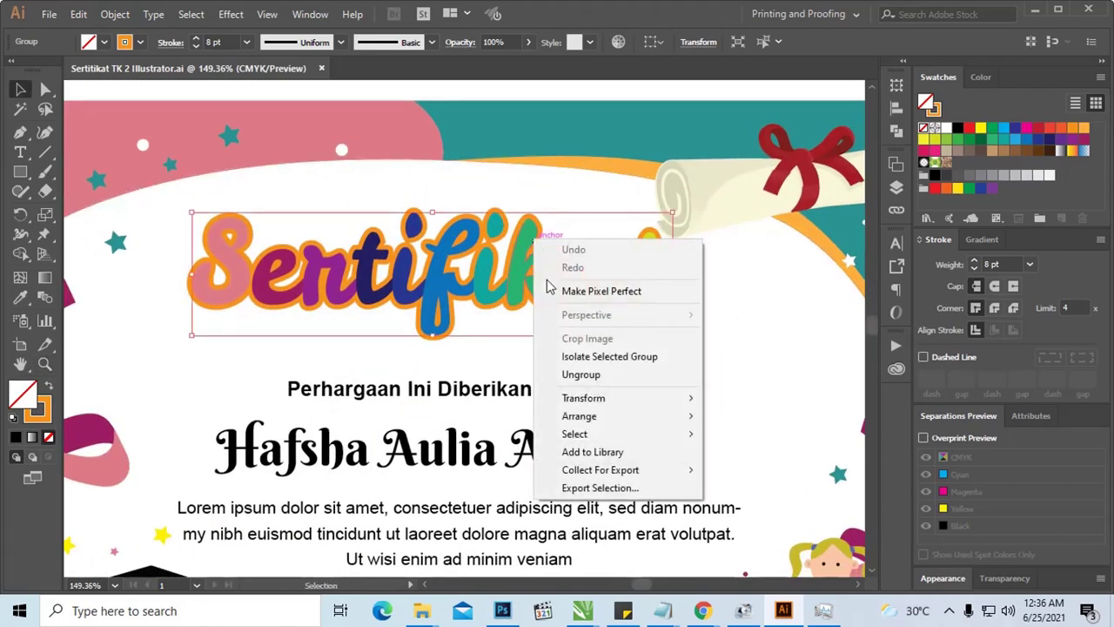
click(442, 270)
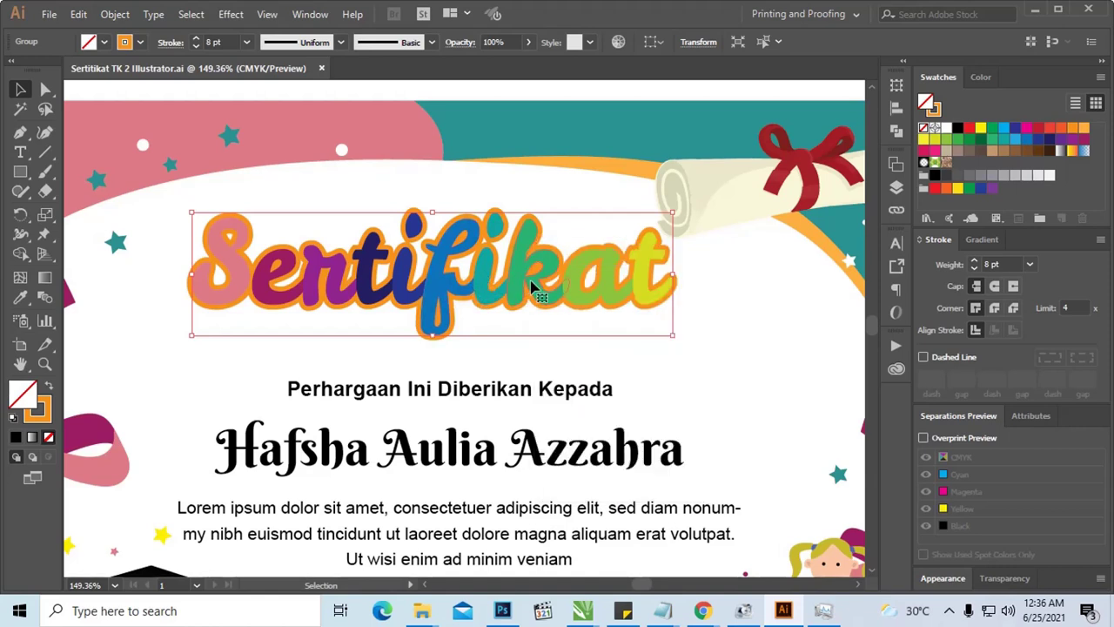
key(ctrl+minus)
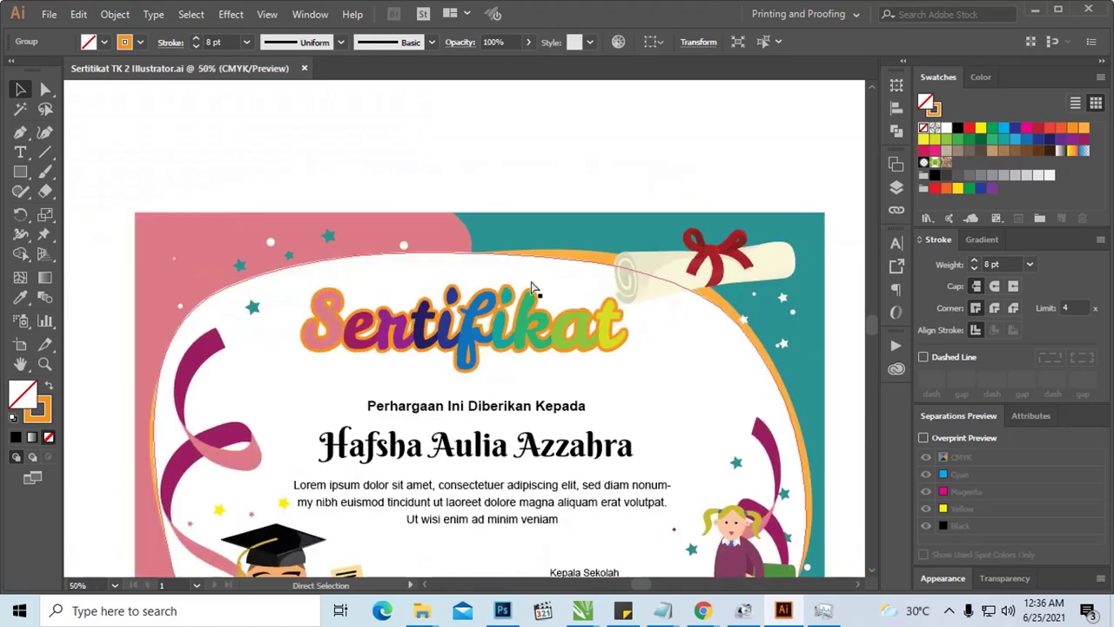
key(ctrl+minus)
key(ctrl+minus)
key(ctrl+minus)
key(ctrl+minus)
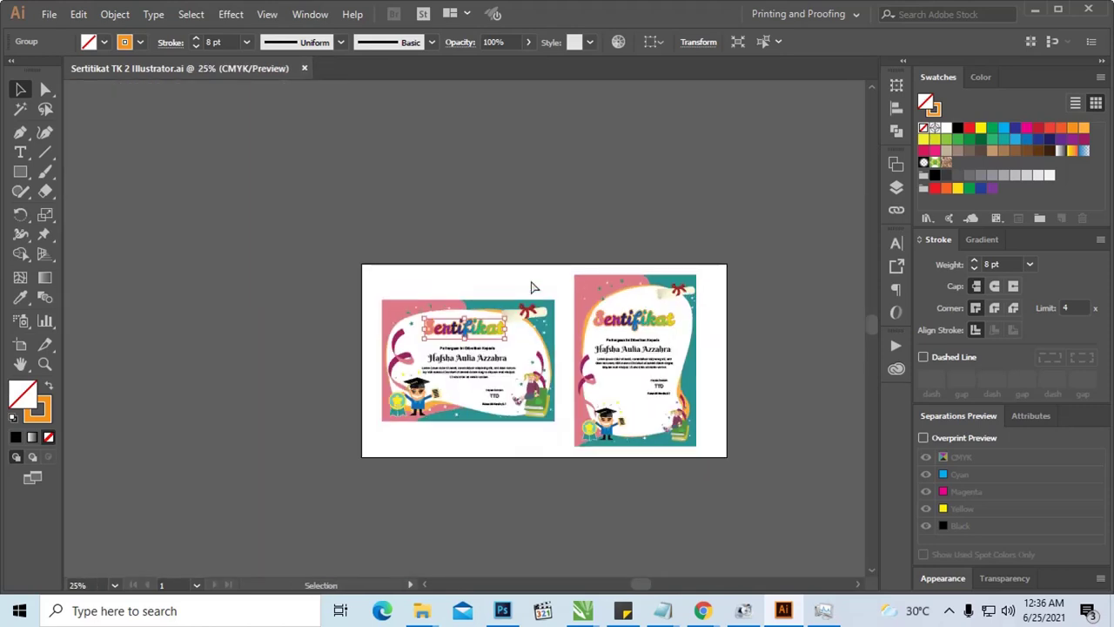
mouse_move(581, 264)
mouse_down()
mouse_move(537, 233)
mouse_move(687, 395)
mouse_move(666, 391)
mouse_move(699, 327)
mouse_move(669, 311)
mouse_up()
key(z)
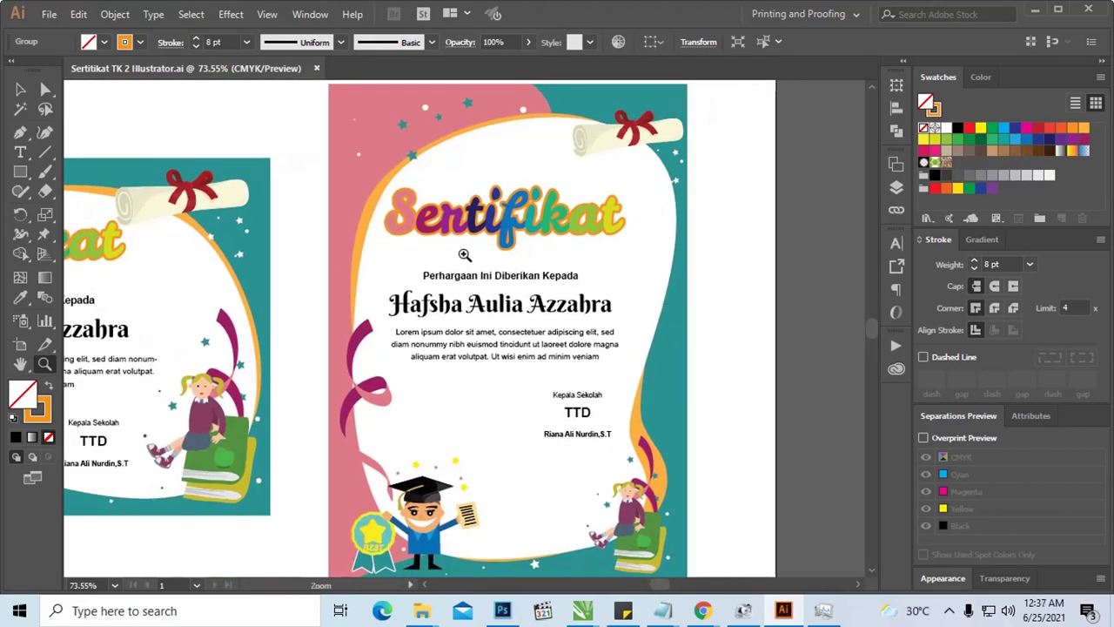
key(alt+Tab)
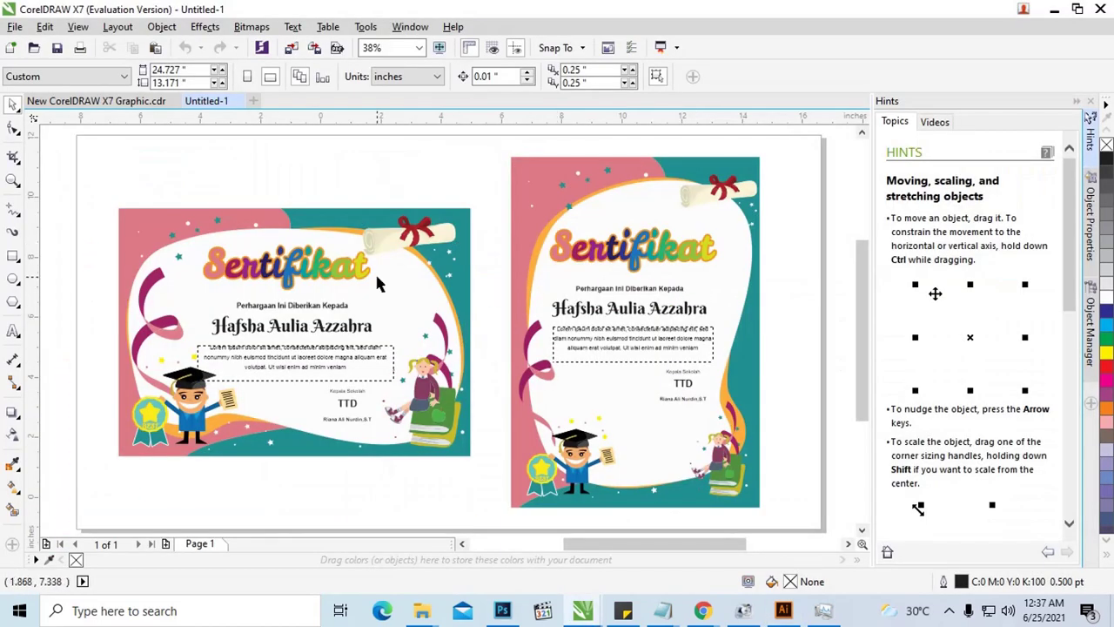
Zoom into the landscape certificate and select its body text, recipient name and ribbon group.
key(z)
drag(148, 234, 482, 435)
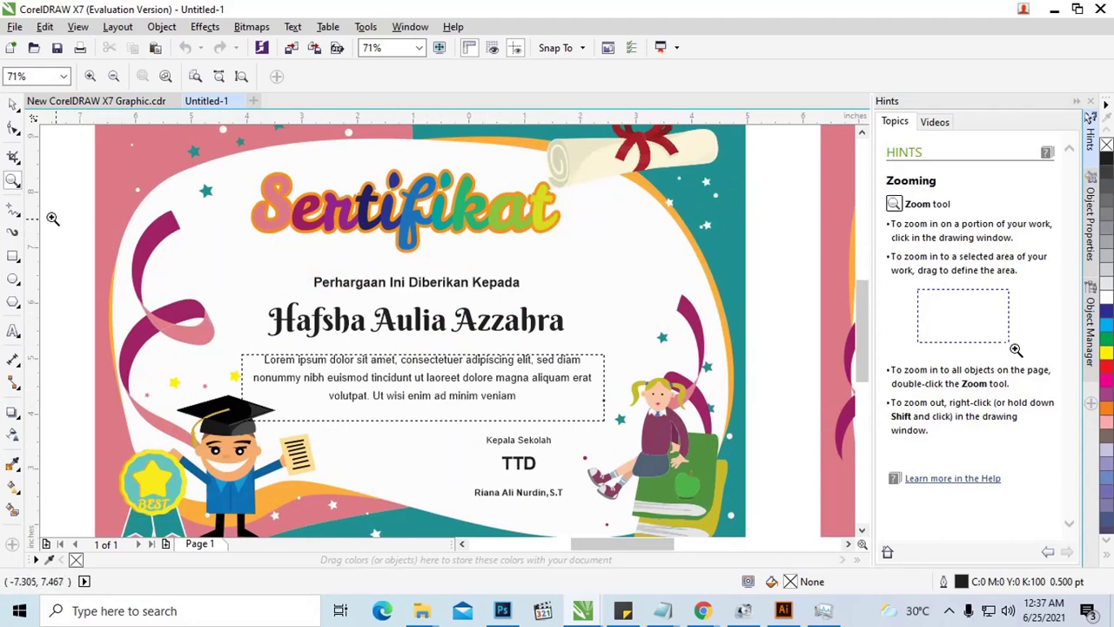
click(13, 104)
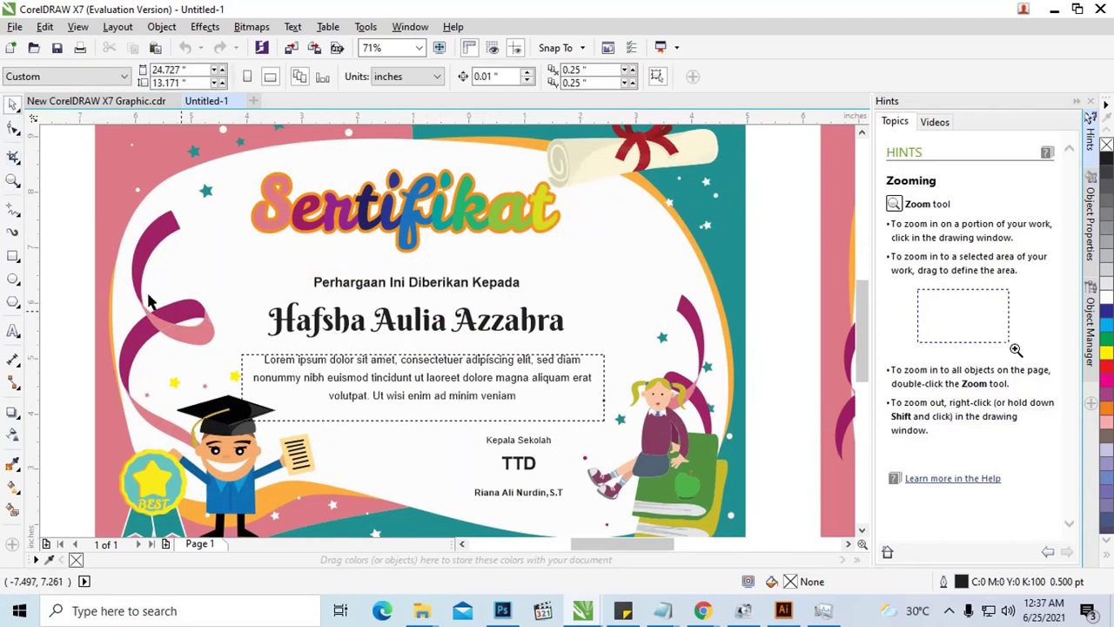
click(326, 364)
click(313, 327)
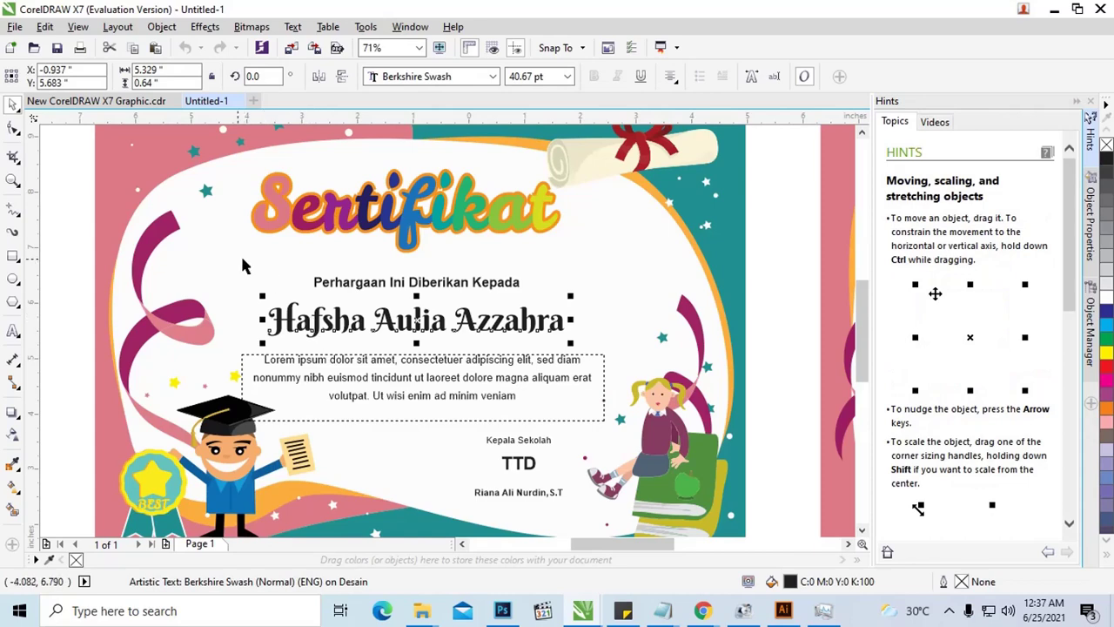
click(198, 317)
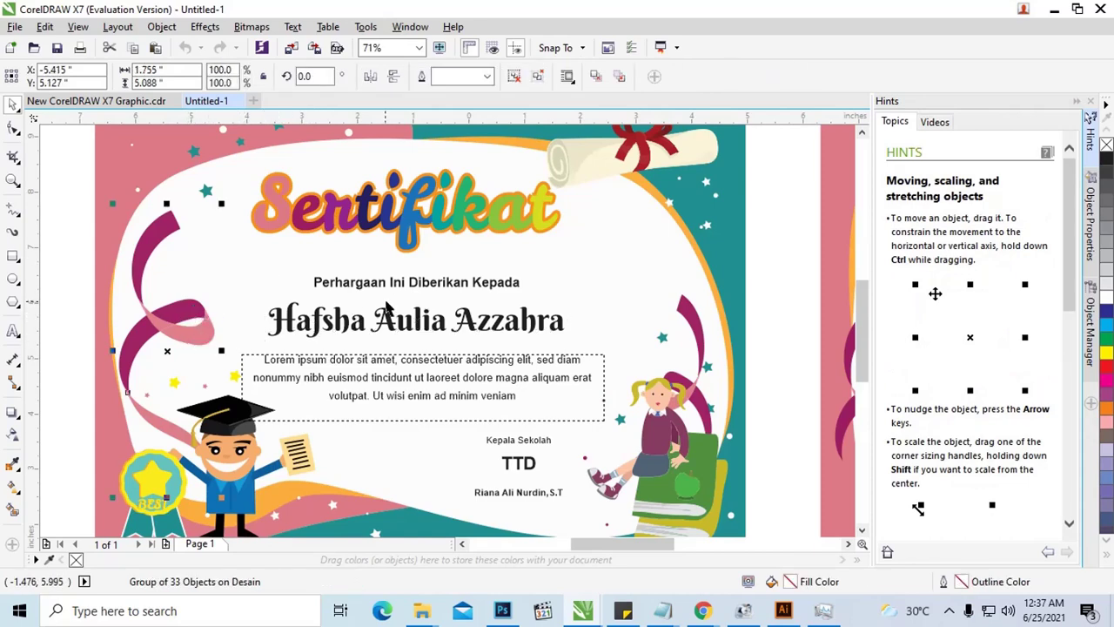
Zoom out and scroll over to select the portrait certificate's text block.
scroll(387, 307, down, 3)
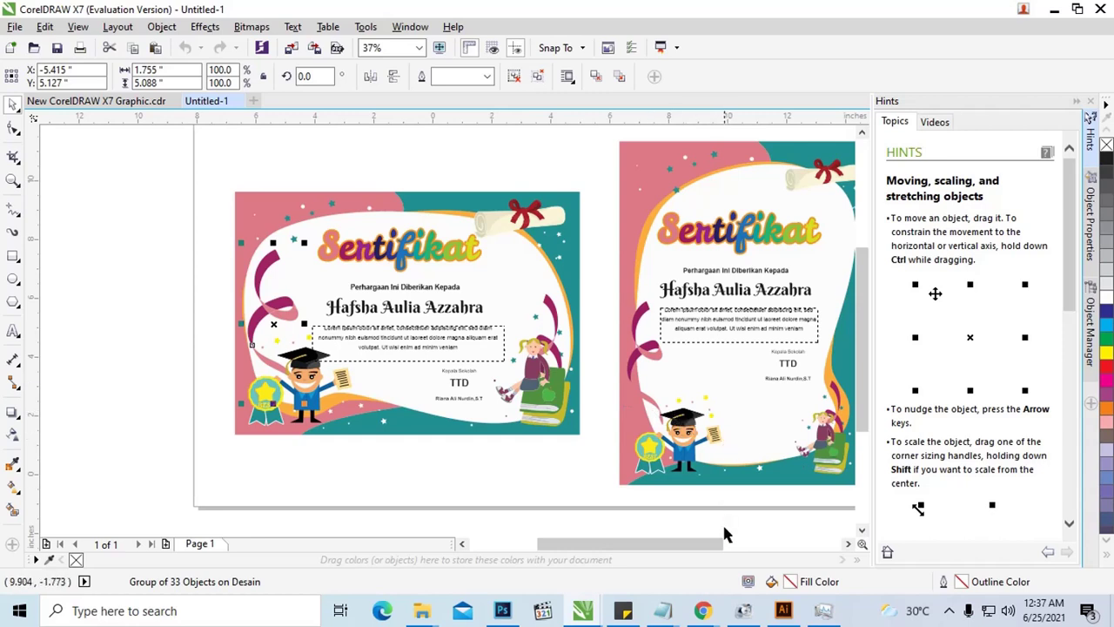
drag(714, 544, 755, 546)
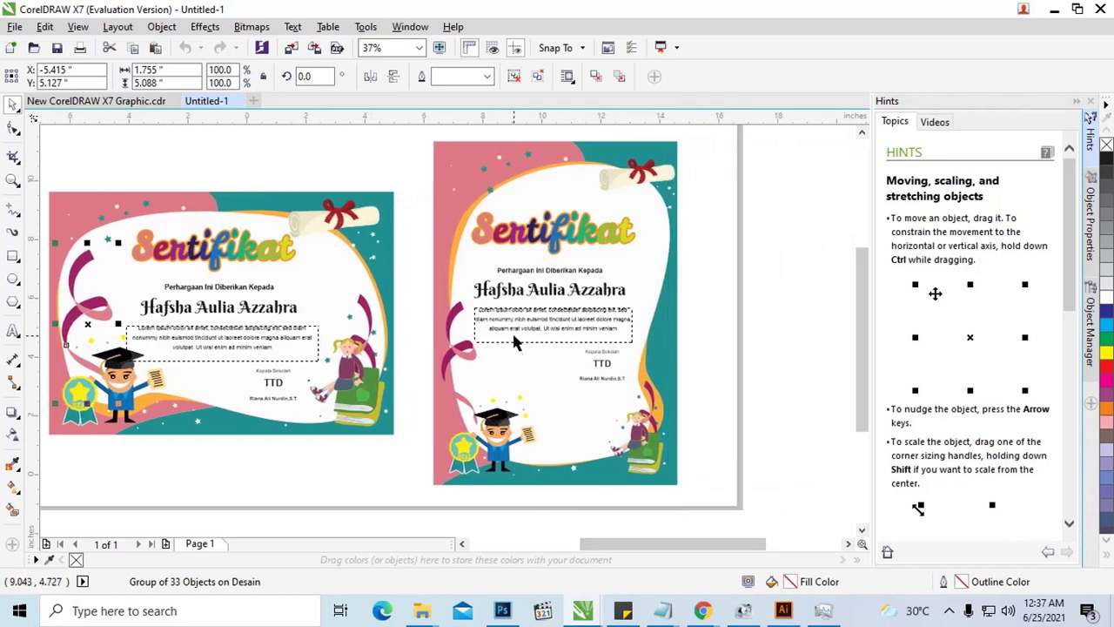
click(477, 335)
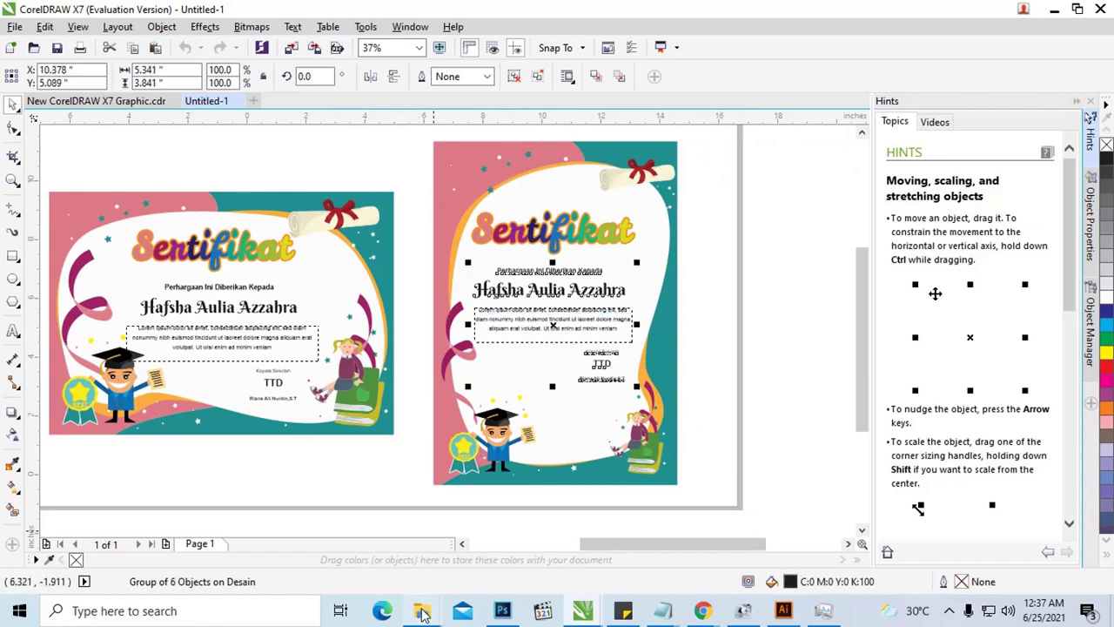
mouse_move(421, 610)
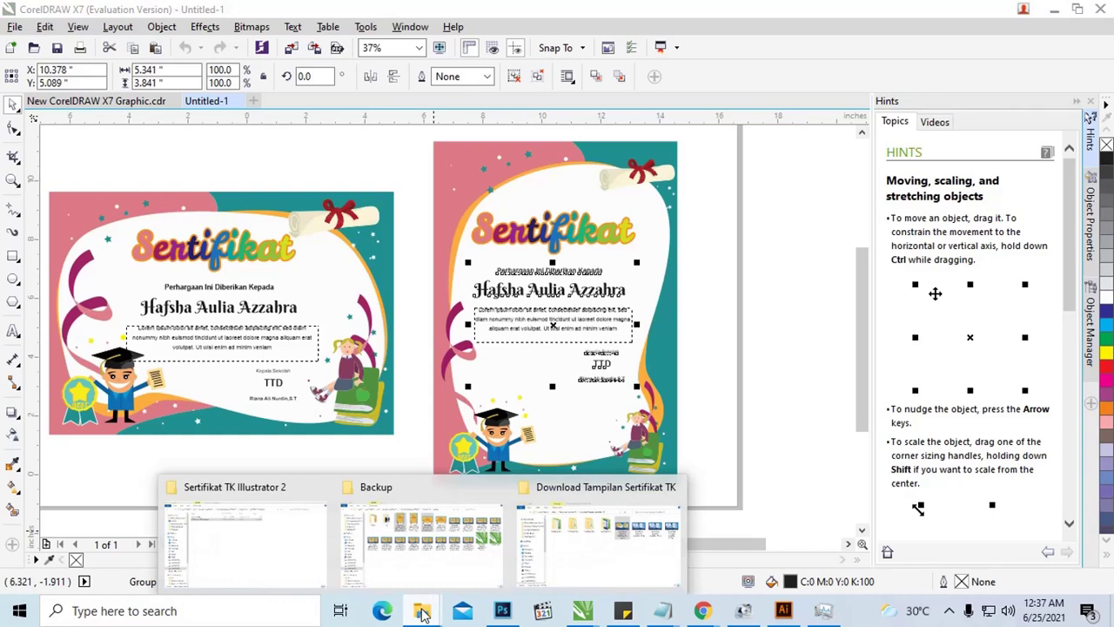
Navigate from Sertifikat TK 2 up to Sertifikat TK 3 > Sertifikat TK Photoshop 3.
click(242, 537)
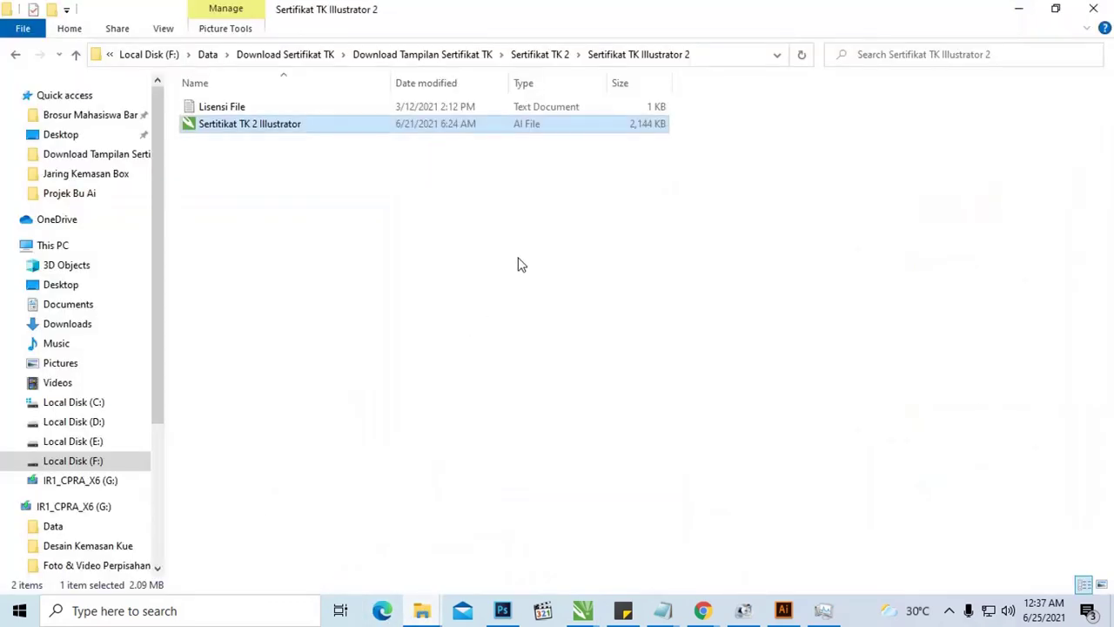
click(538, 55)
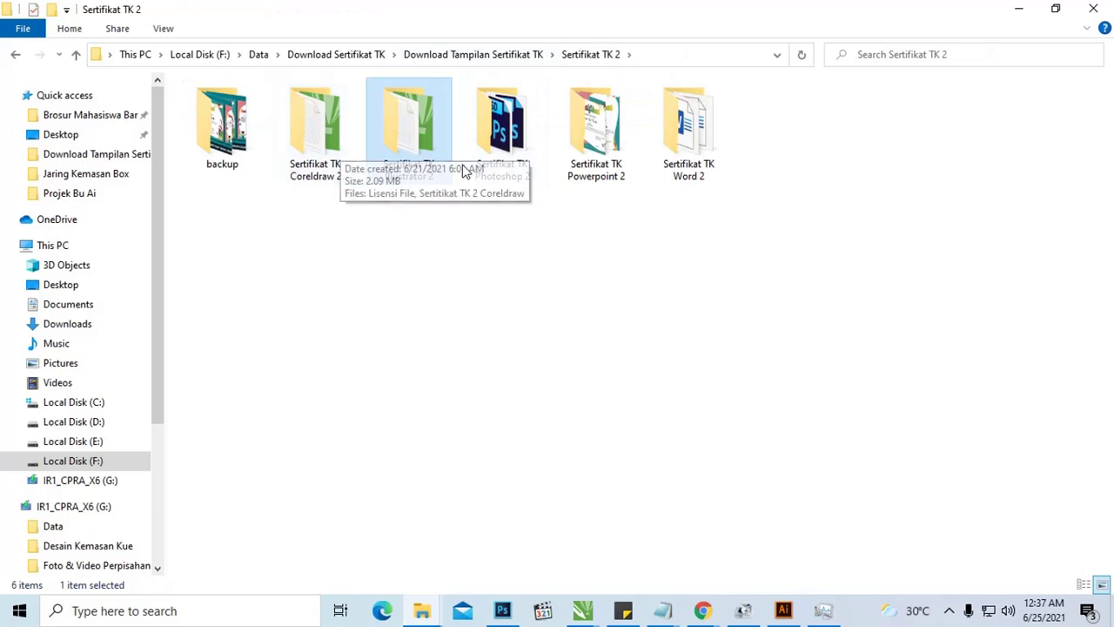
click(521, 57)
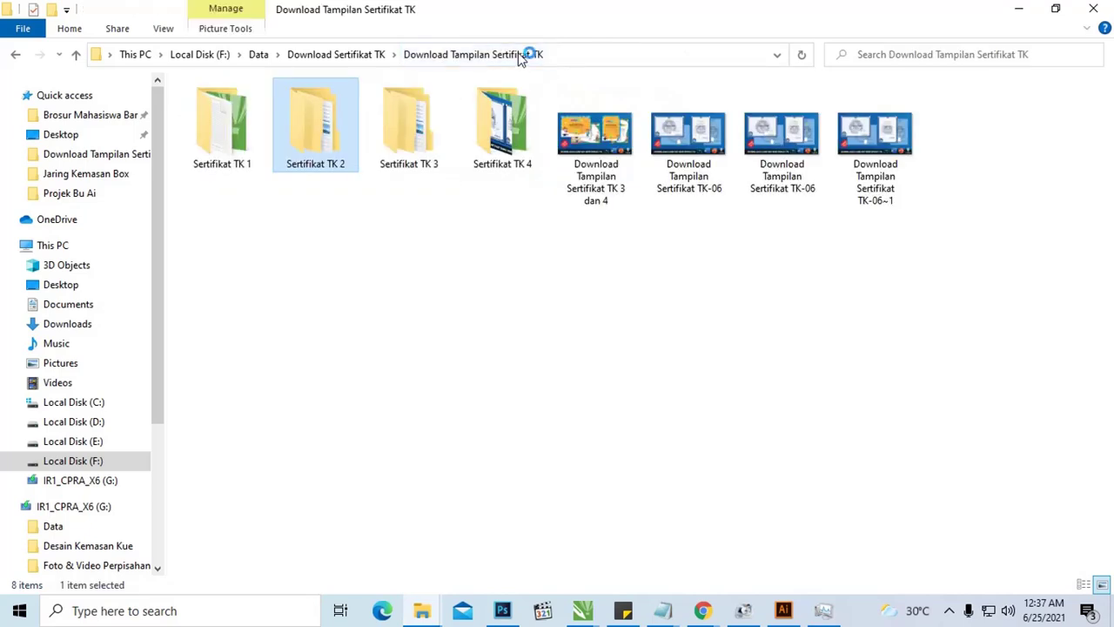
double_click(416, 130)
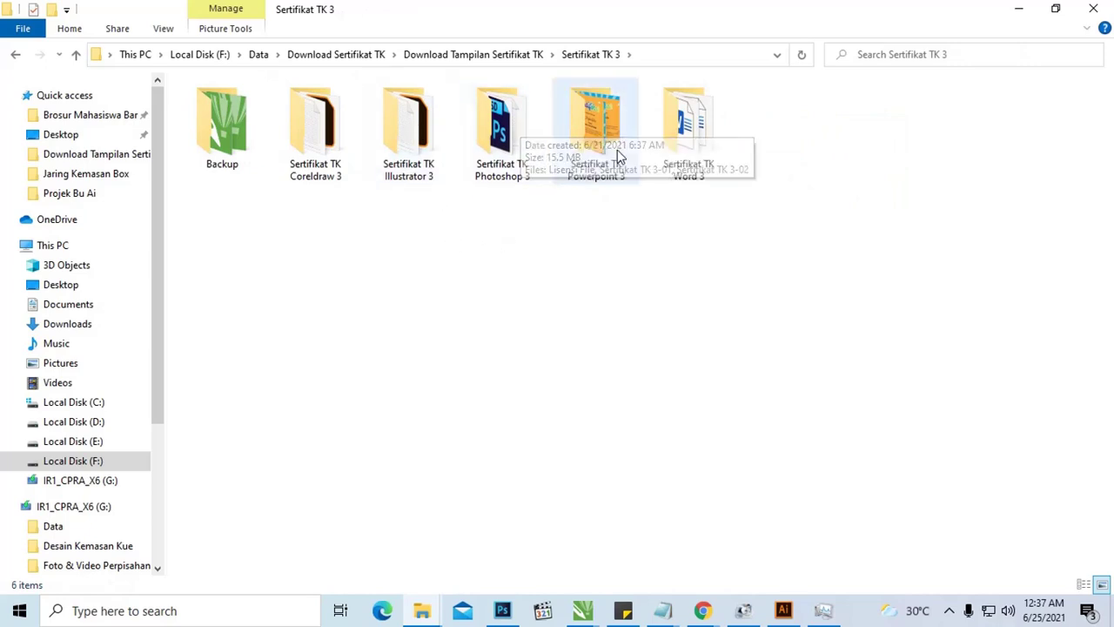
double_click(513, 122)
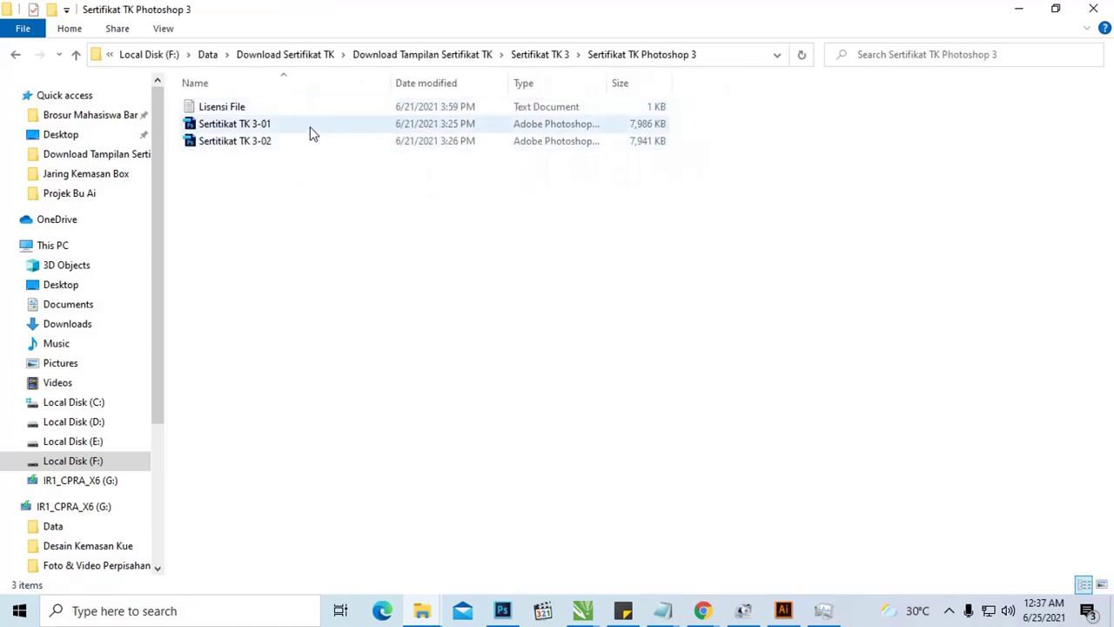
Select Sertifikat TK 3-01 and 3-02 together and open both in Photoshop.
click(229, 130)
drag(271, 177, 248, 129)
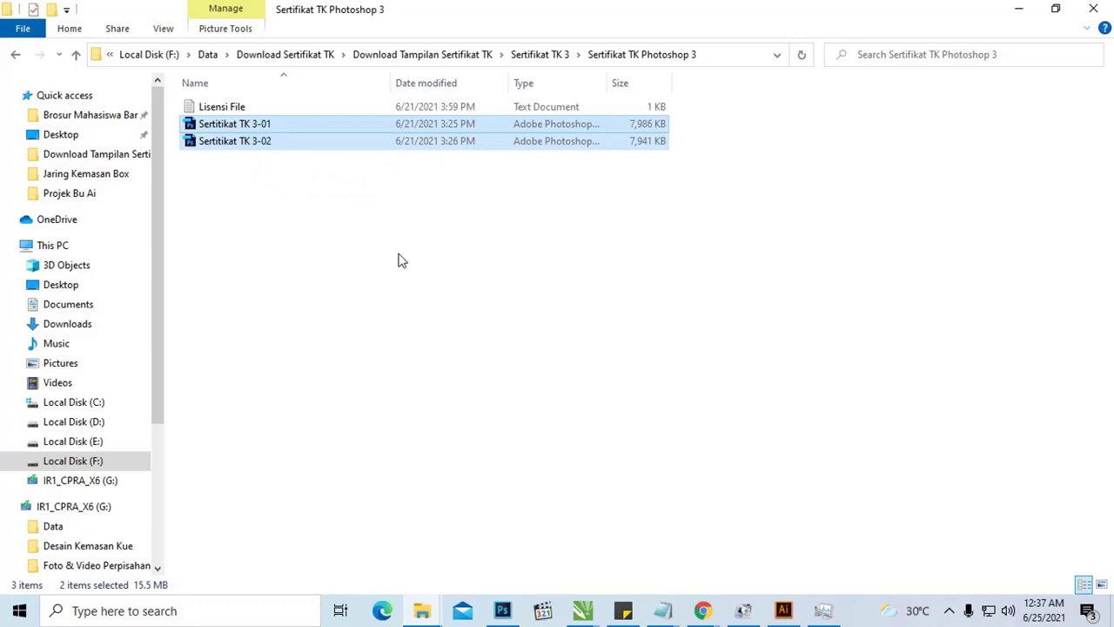
right_click(252, 145)
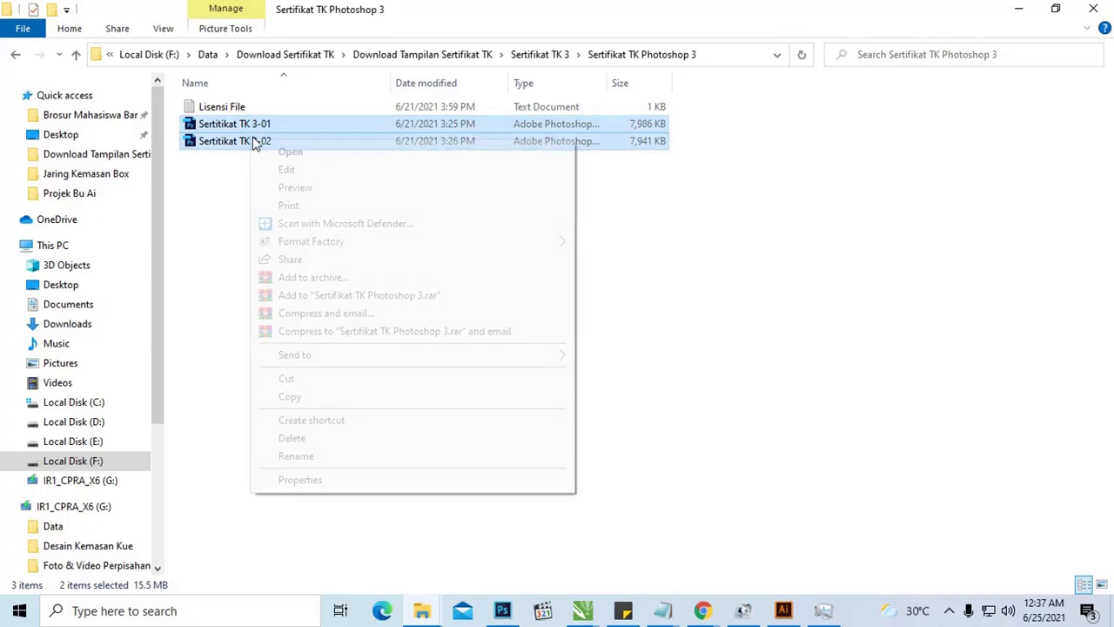
click(270, 150)
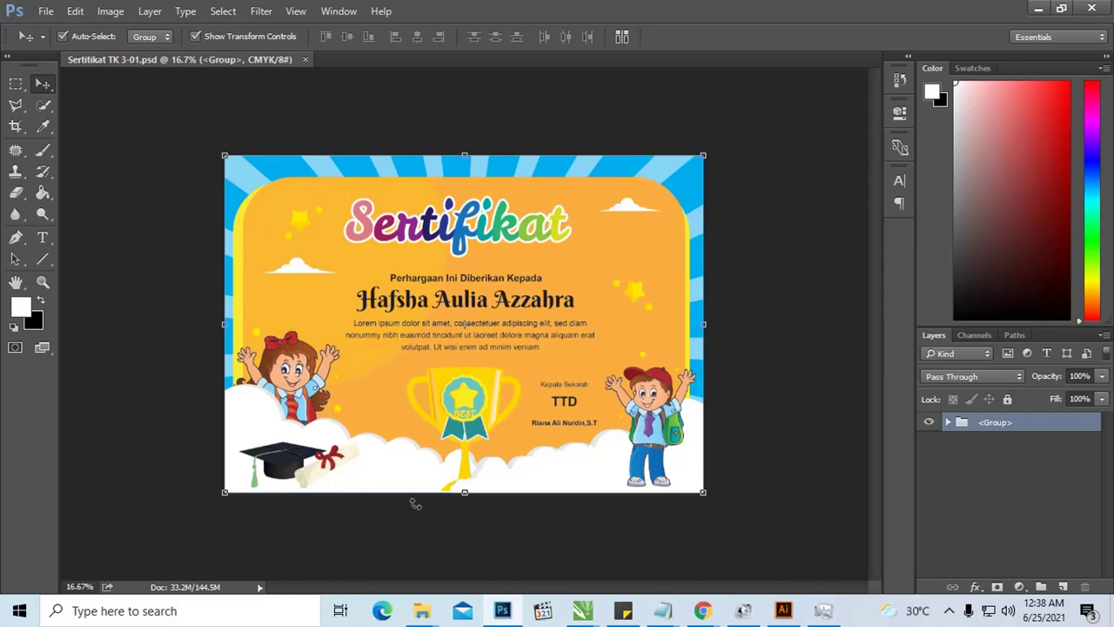
Open Sertifikat TK 3-02 from the folder, then return to the Sertifikat TK 3-01 document.
click(426, 611)
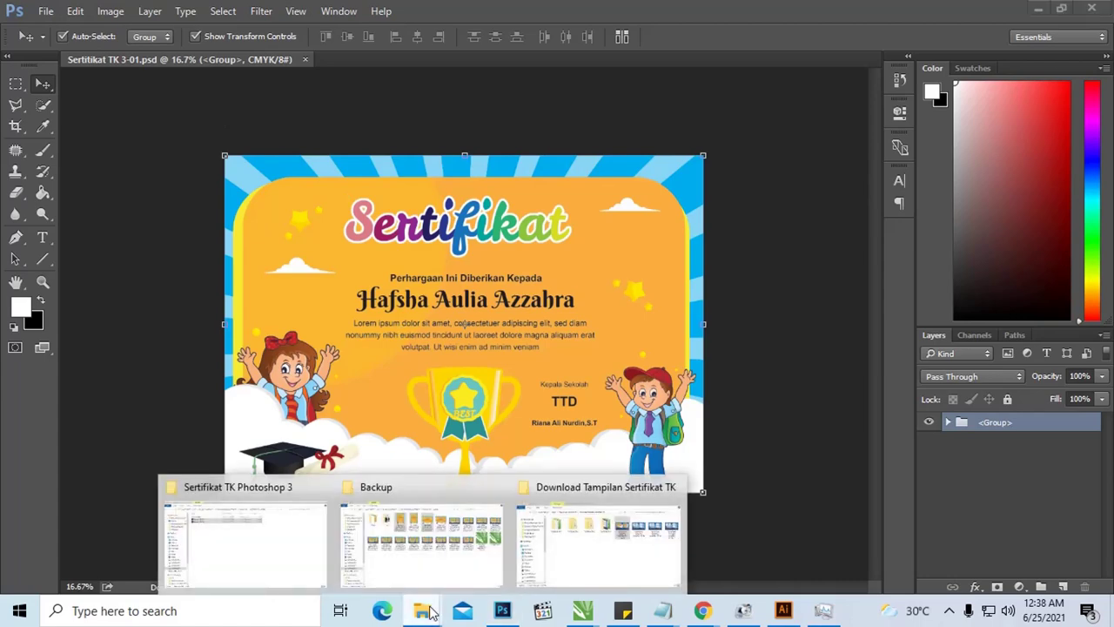
click(324, 551)
click(269, 214)
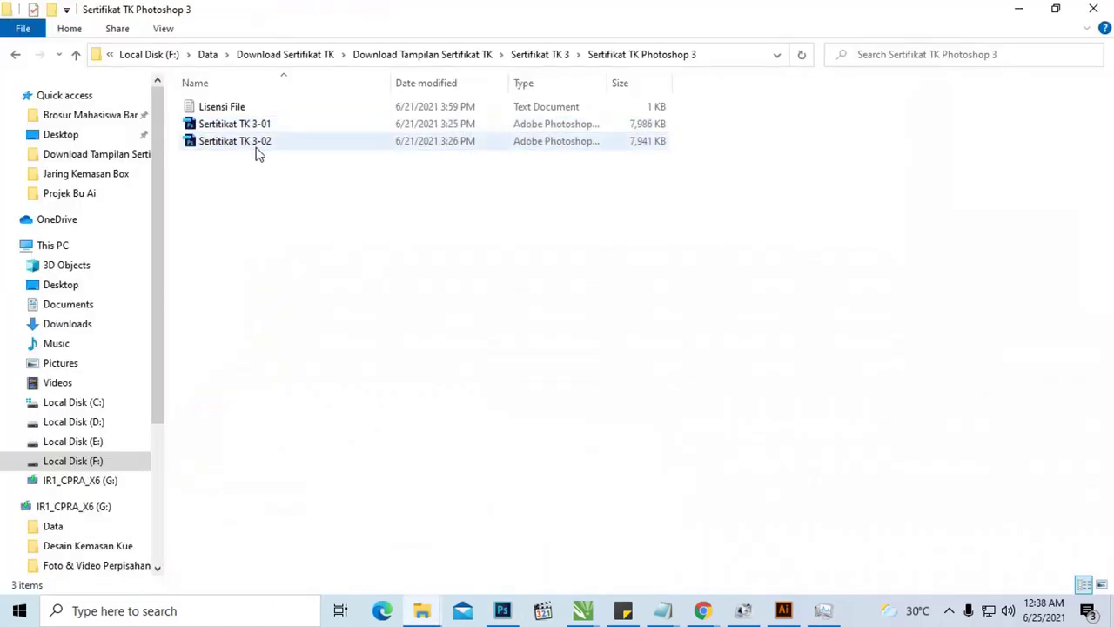
double_click(256, 146)
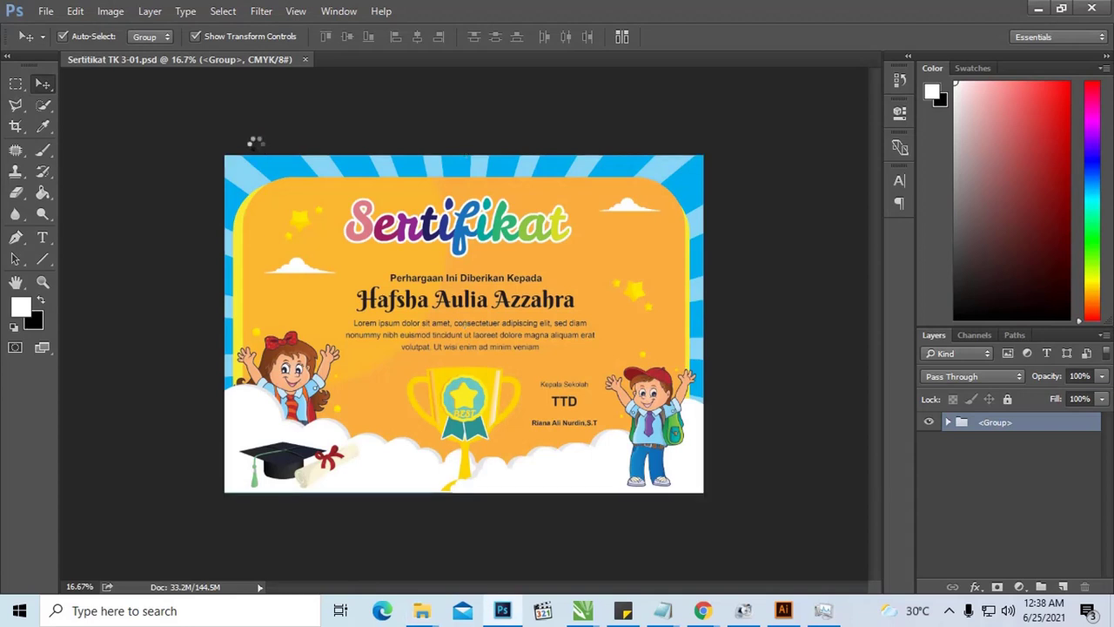
click(253, 60)
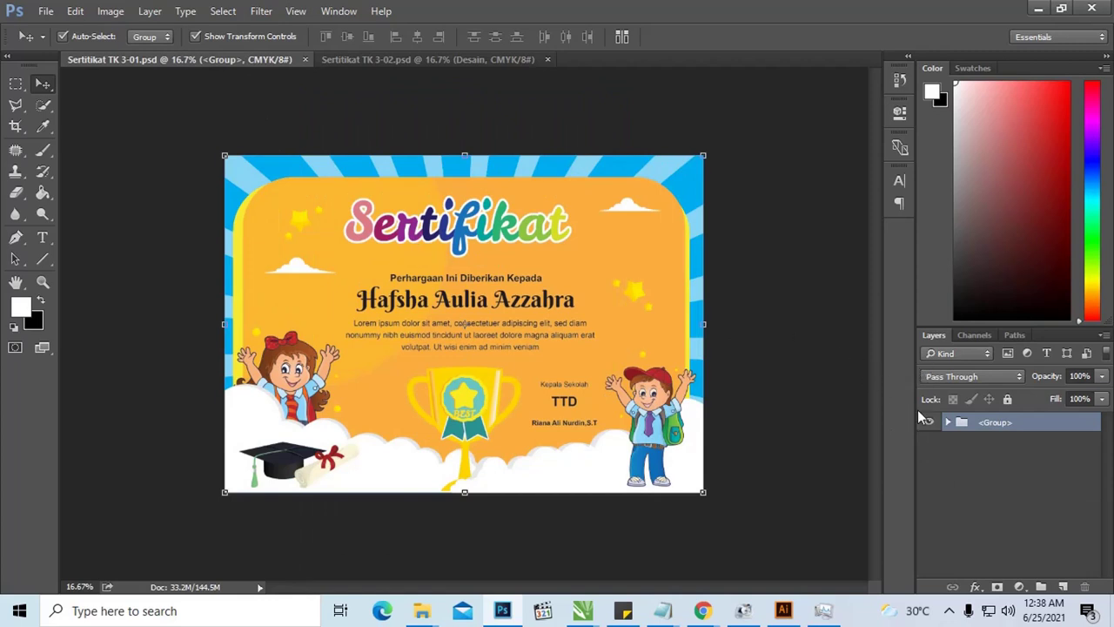
Expand the main layer group and toggle sub-group visibility to identify the star group.
click(948, 423)
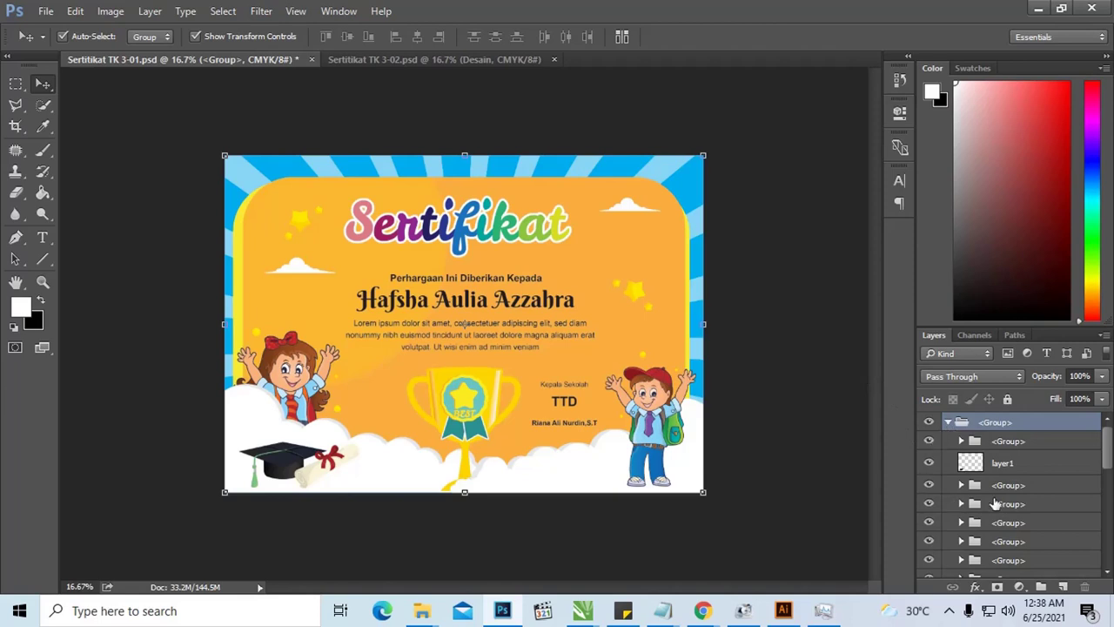
scroll(971, 459, down, 1)
scroll(970, 459, down, 1)
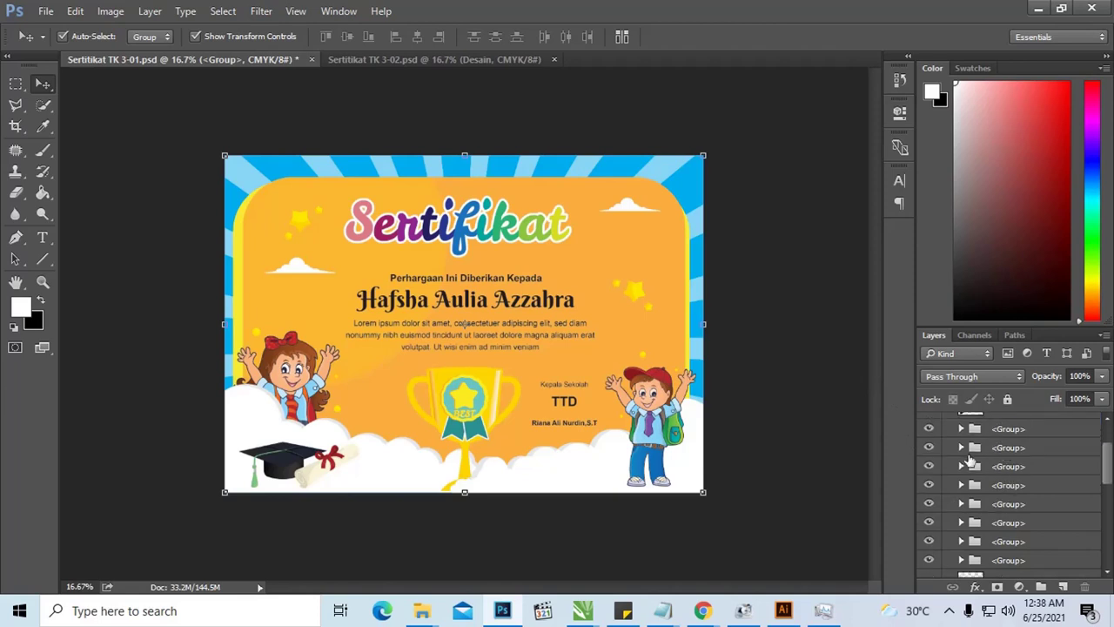
click(930, 485)
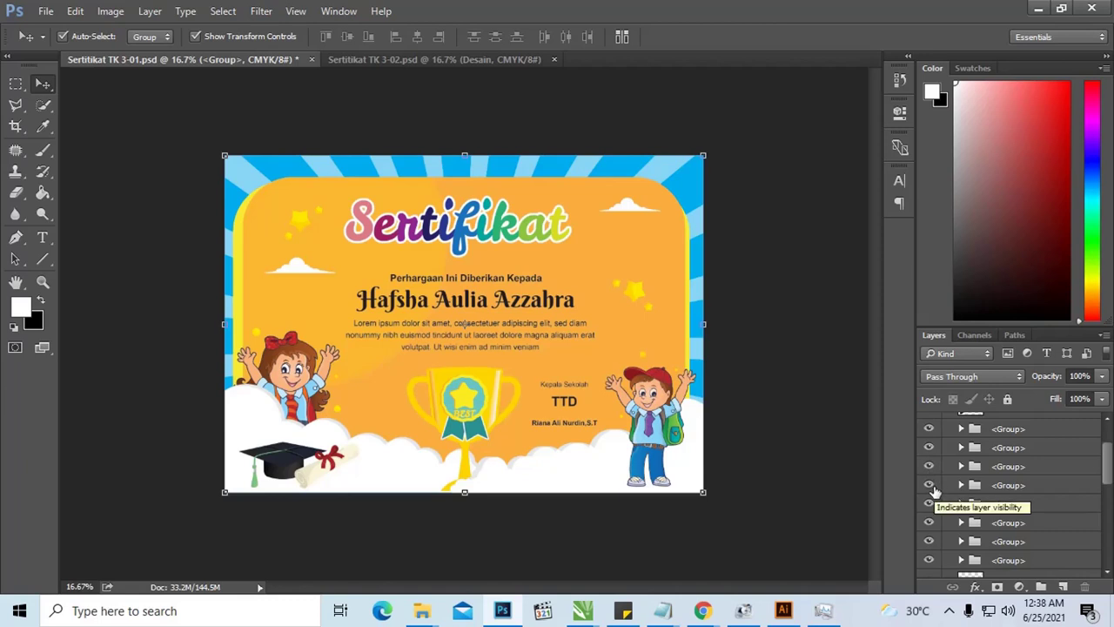
scroll(933, 490, down, 1)
click(931, 505)
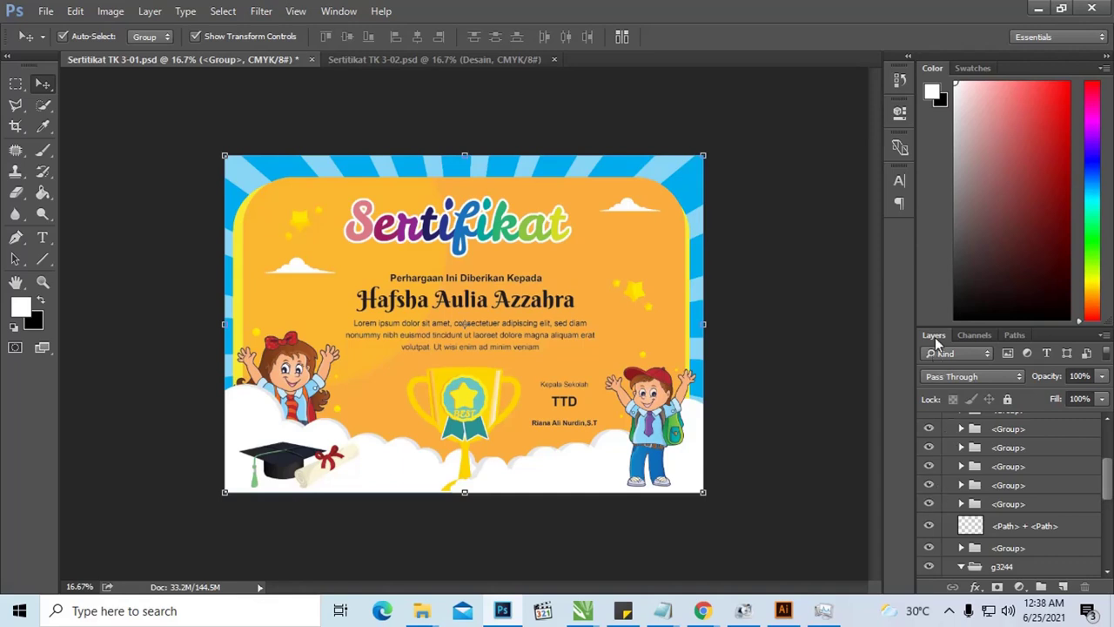
Float and lengthen the Layers panel, toggle the yellow star, then return to Illustrator.
drag(935, 337, 833, 309)
drag(772, 269, 772, 269)
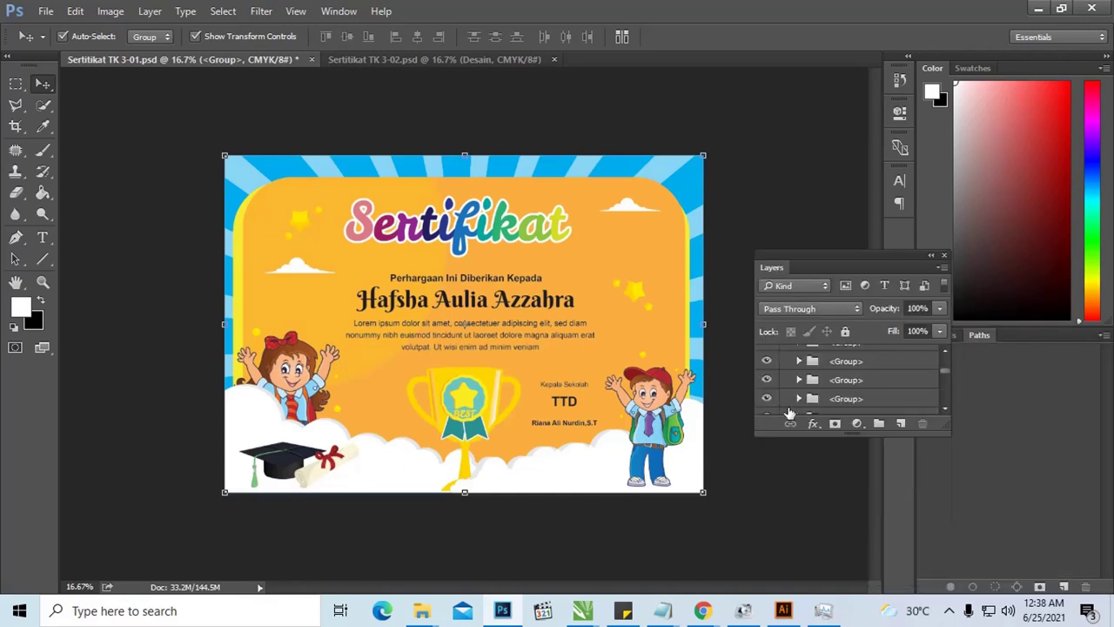
drag(787, 437, 787, 527)
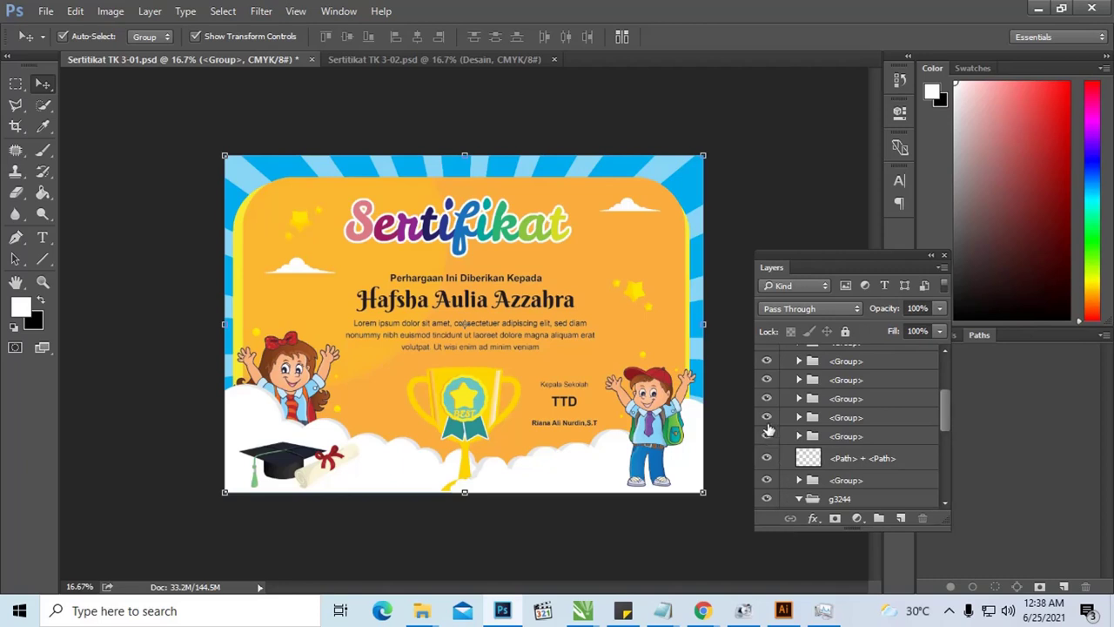
click(767, 419)
click(767, 420)
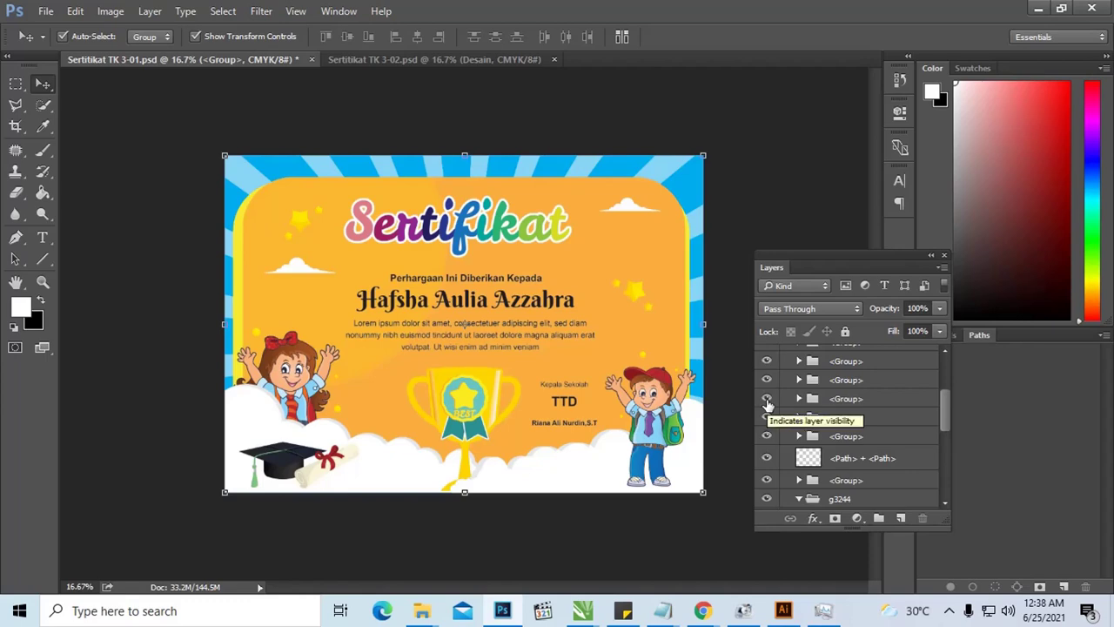
click(784, 610)
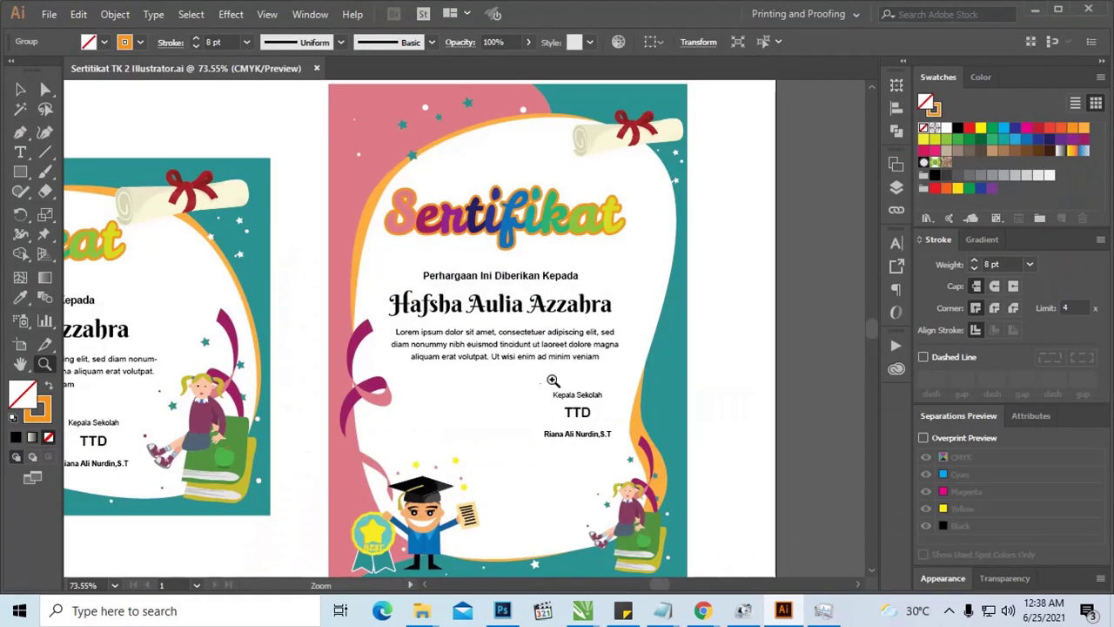
Zoom out two steps and marquee-select all artwork of both certificate layouts.
click(21, 90)
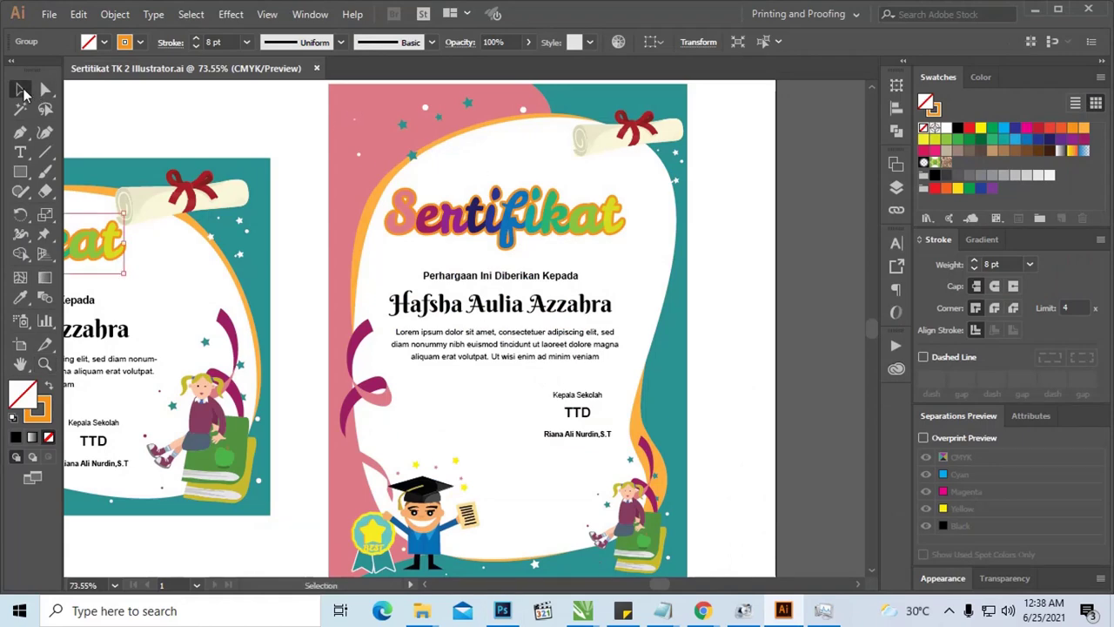
key(ctrl+minus)
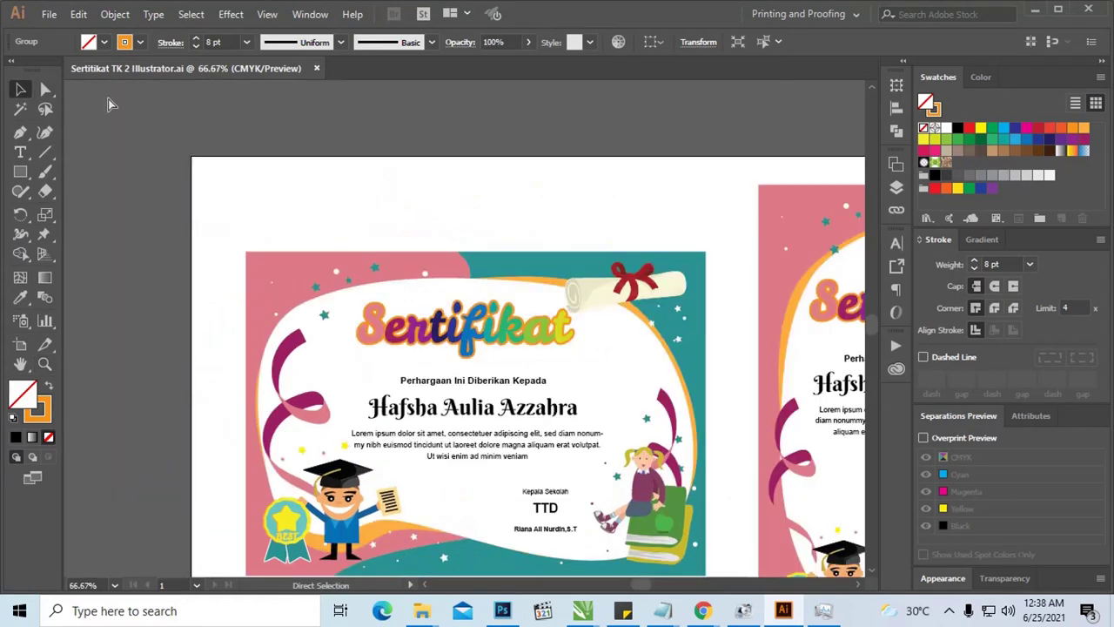
key(ctrl+minus)
key(ctrl+minus)
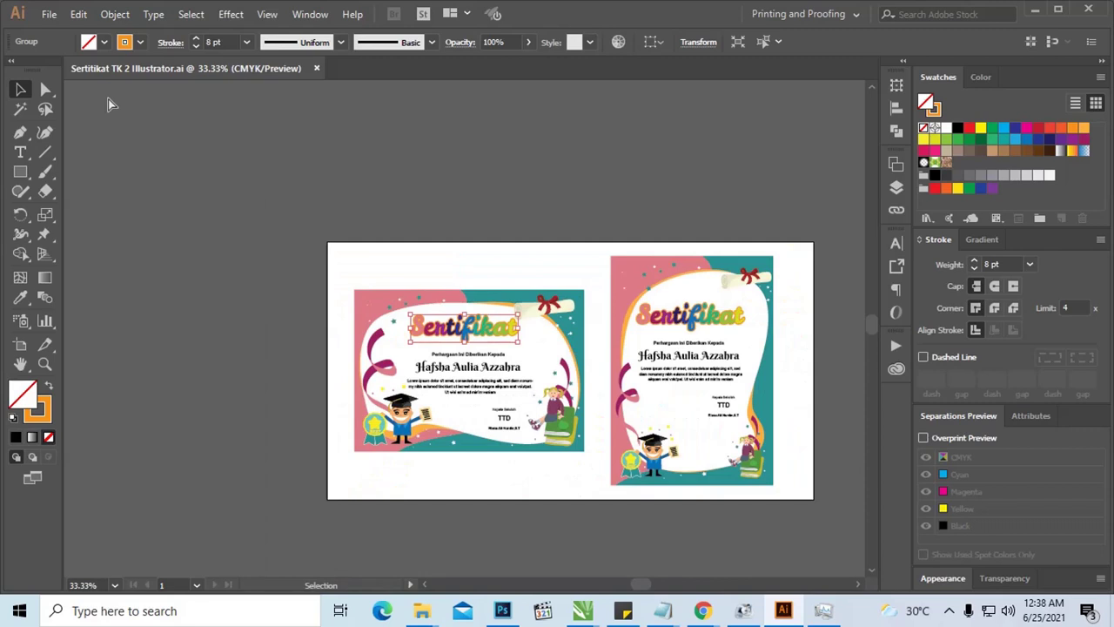
mouse_move(216, 159)
mouse_down()
mouse_move(581, 347)
mouse_move(746, 449)
mouse_move(742, 418)
mouse_up()
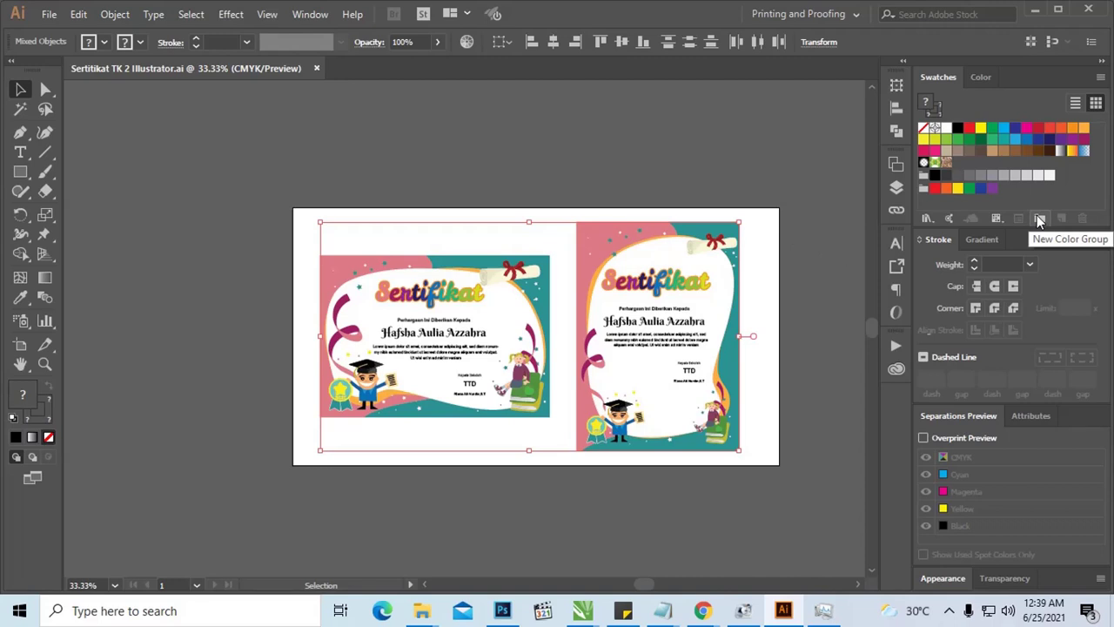
Create a colour group named style 1 from the selected certificate artwork.
click(1039, 218)
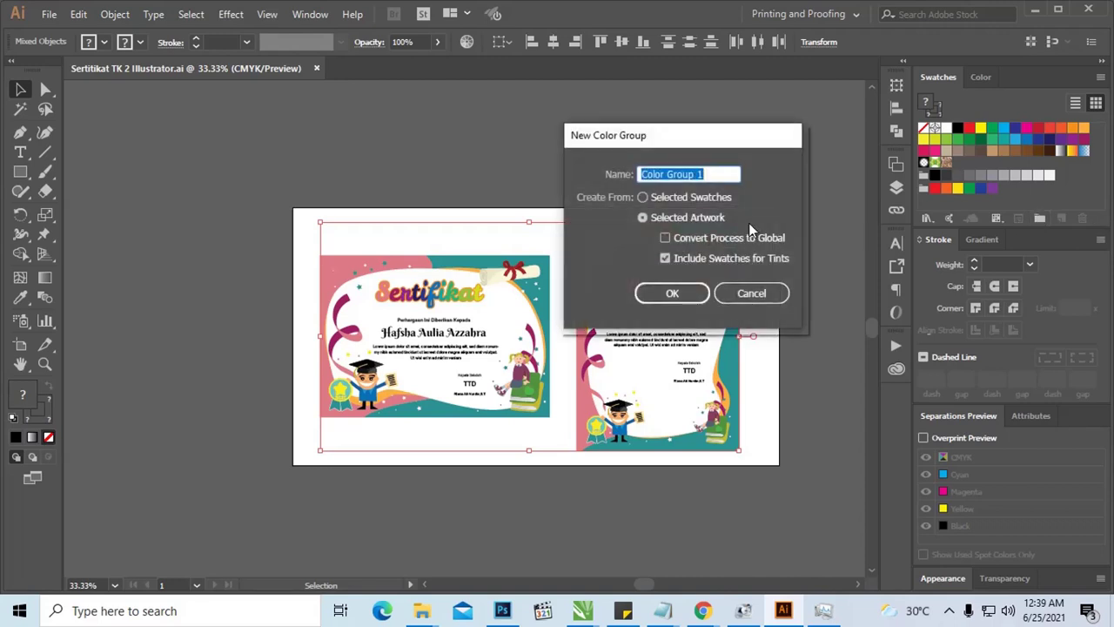
drag(693, 144, 814, 117)
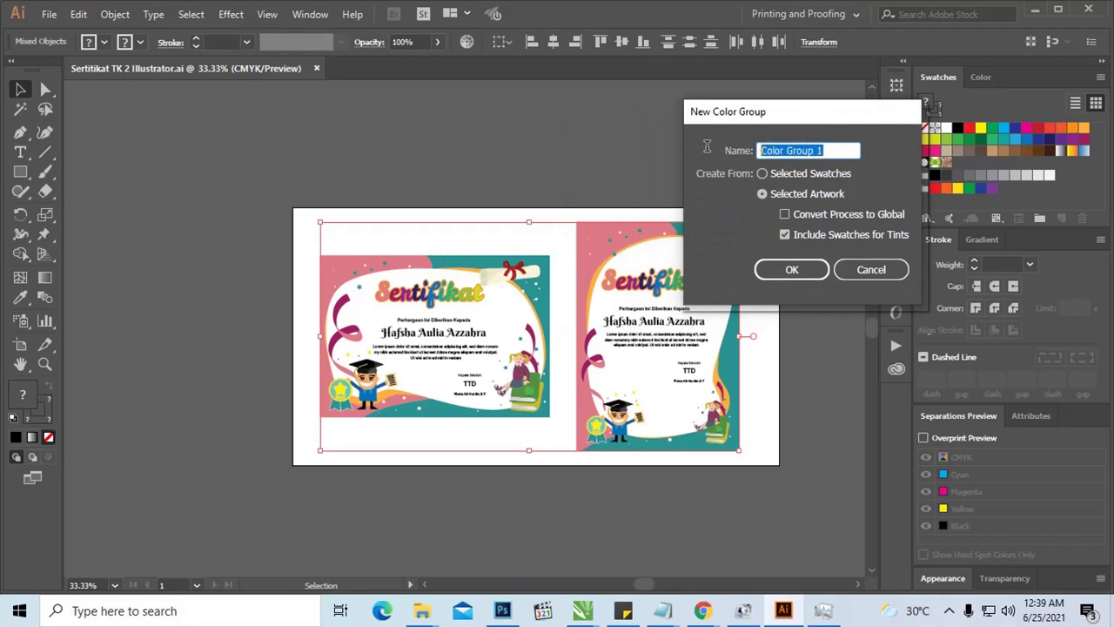
text(style)
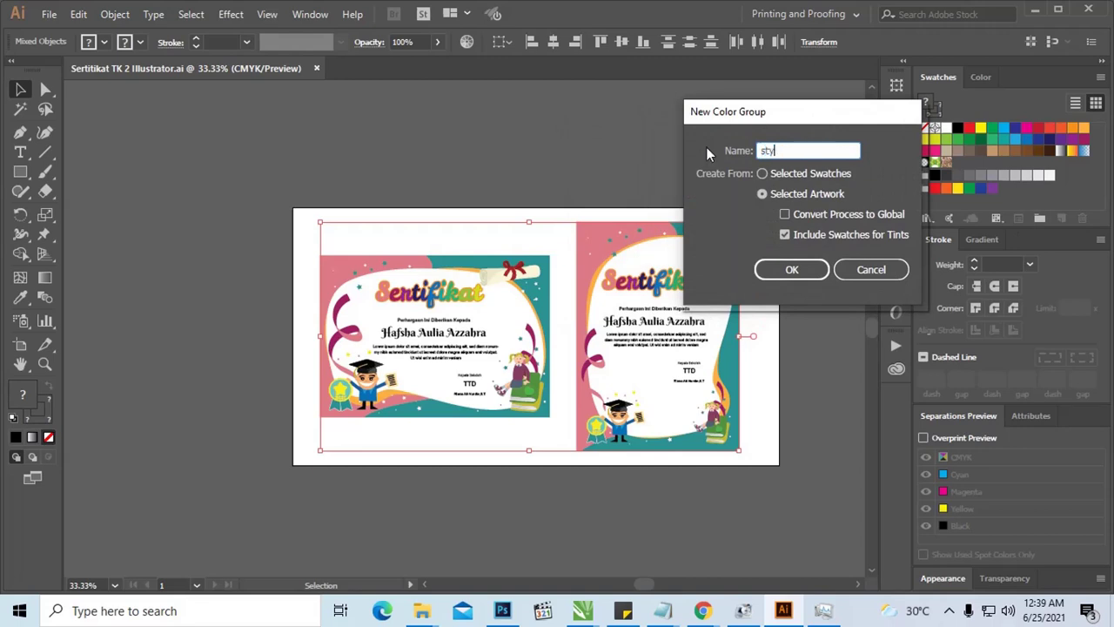
click(784, 271)
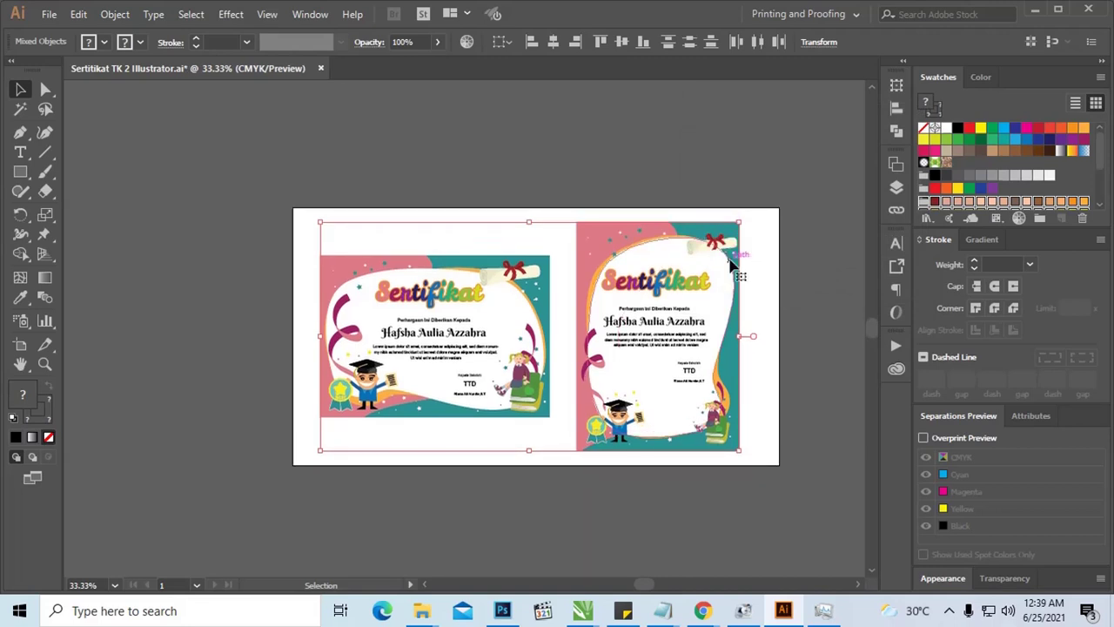
Alt-drag a copy of both certificates to sit above the original artboard.
drag(716, 169, 744, 295)
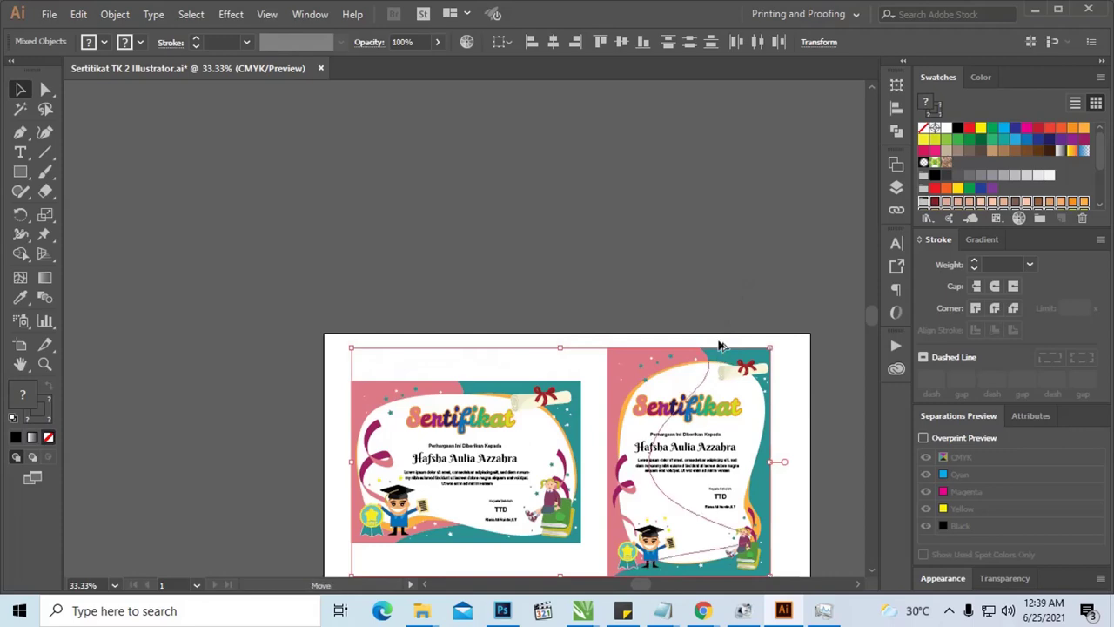
drag(728, 342, 721, 99)
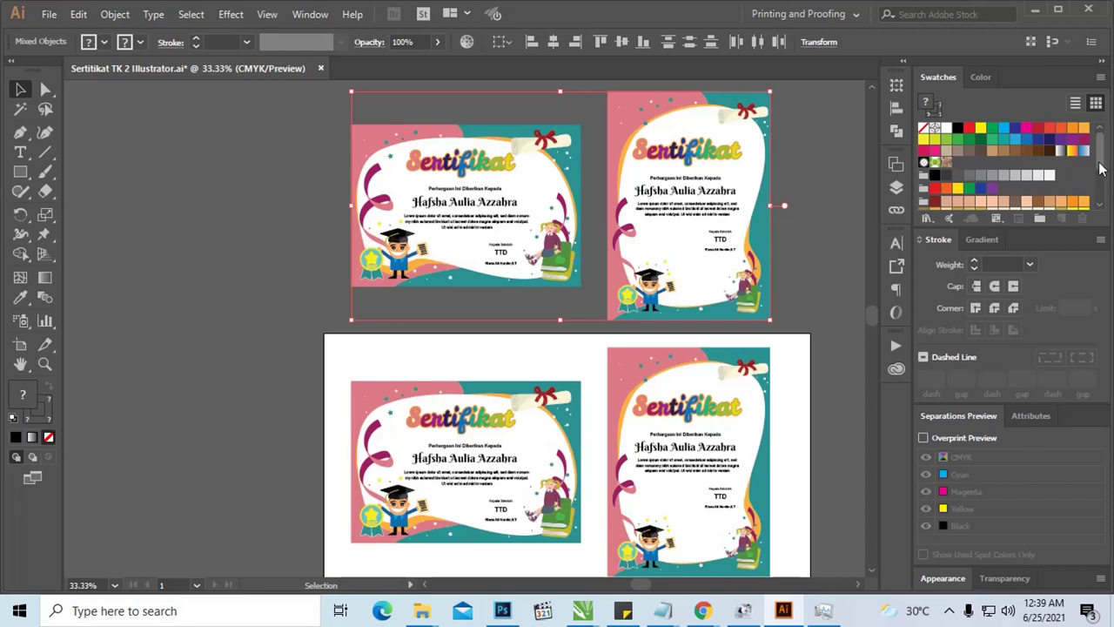
drag(1101, 155, 1100, 200)
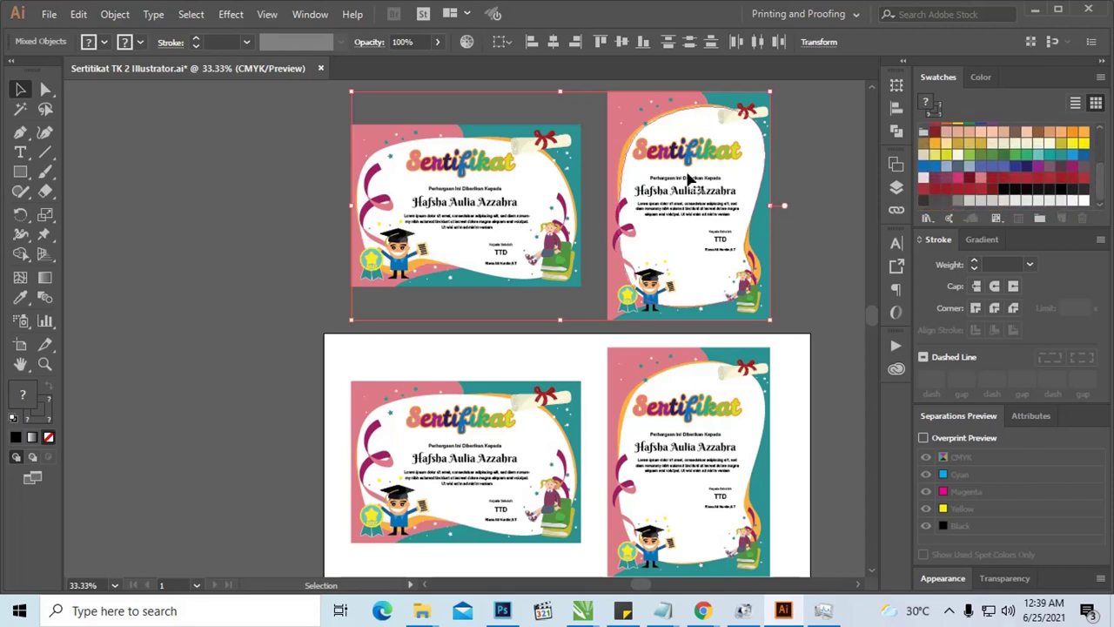
scroll(1071, 244, up, 1)
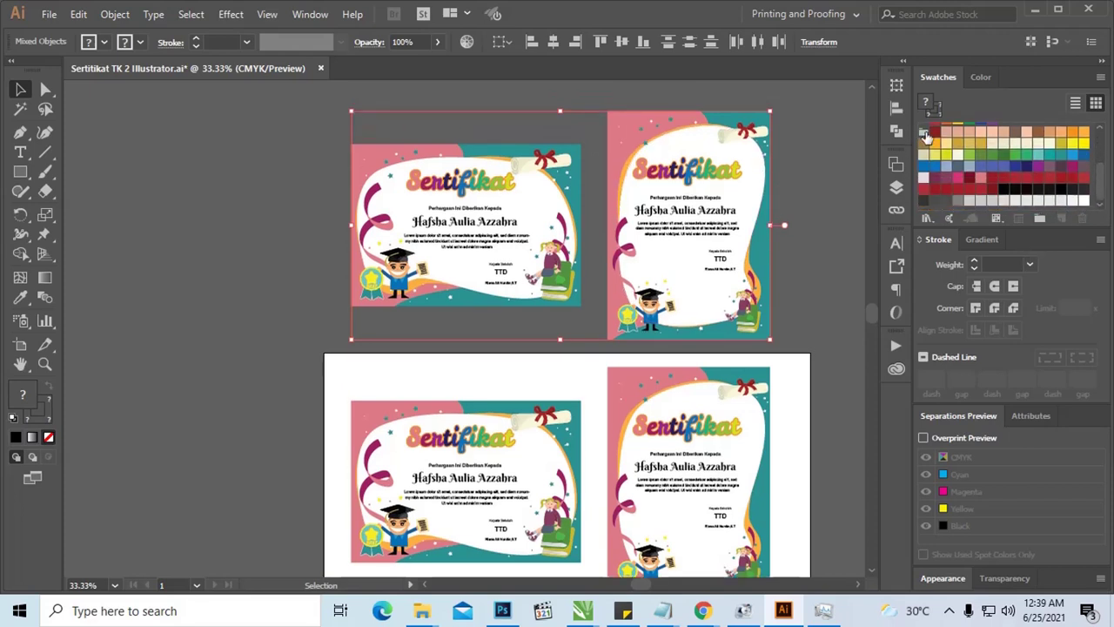
scroll(926, 134, up, 3)
Open Recolor Artwork for the style 1 group, cancel, then reopen and reposition it.
double_click(925, 133)
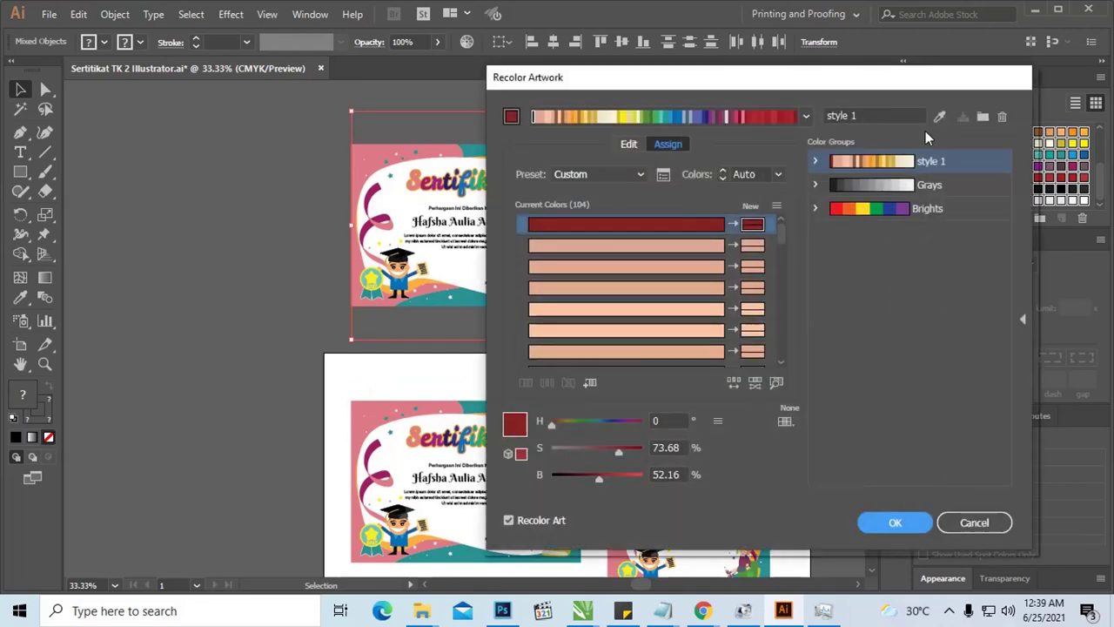
mouse_move(665, 82)
mouse_down()
mouse_move(1020, 152)
mouse_move(497, 62)
mouse_move(443, 92)
mouse_move(768, 92)
mouse_move(706, 92)
mouse_up()
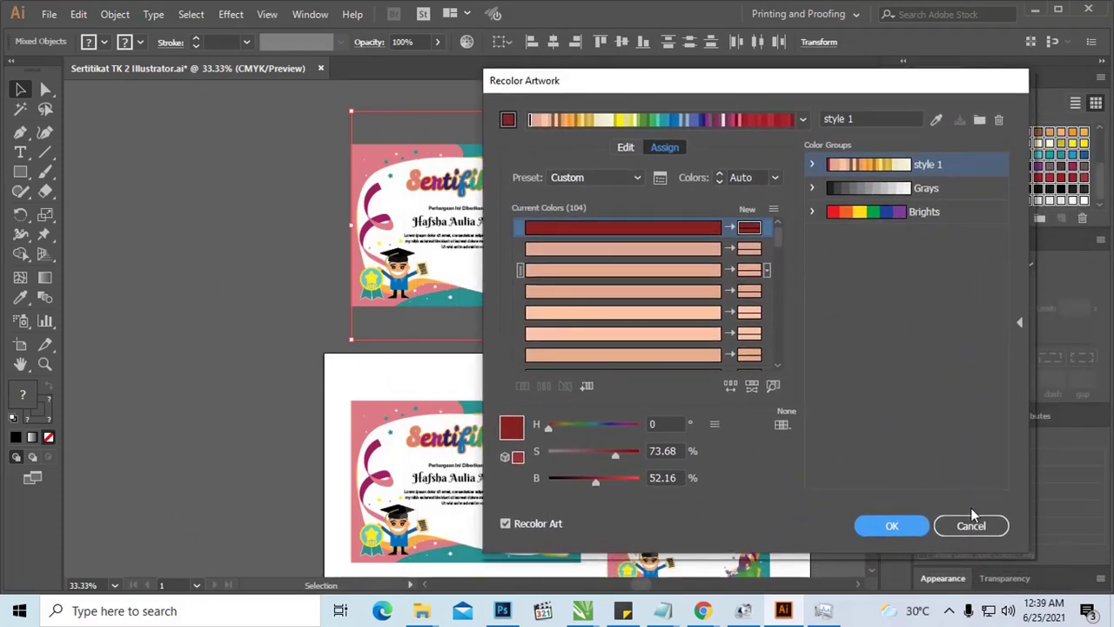
click(970, 525)
scroll(677, 309, right, 5)
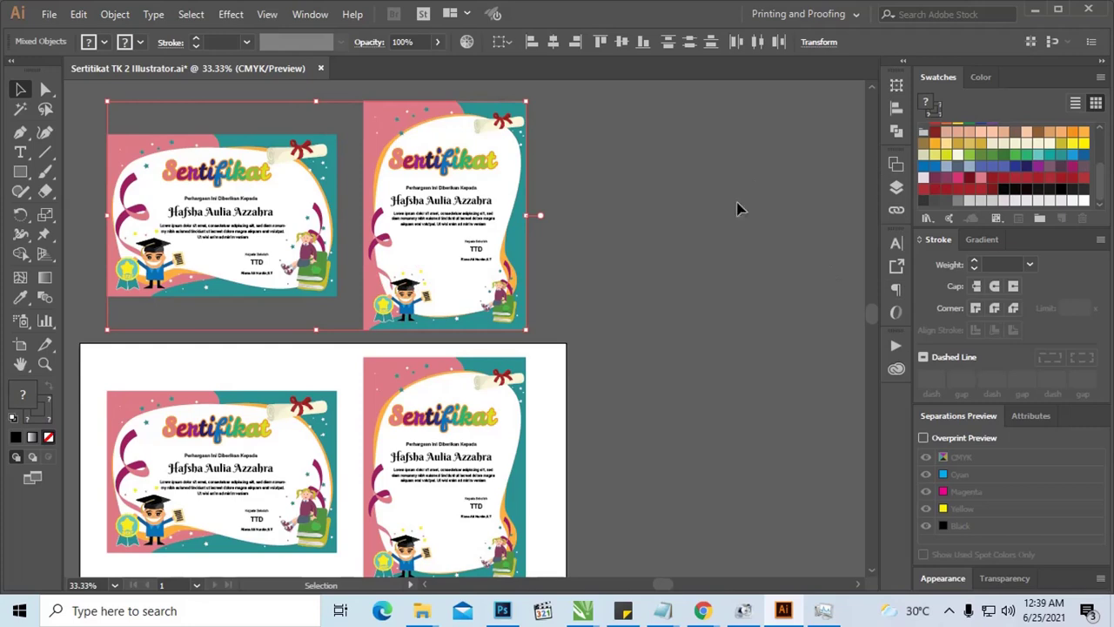
double_click(920, 130)
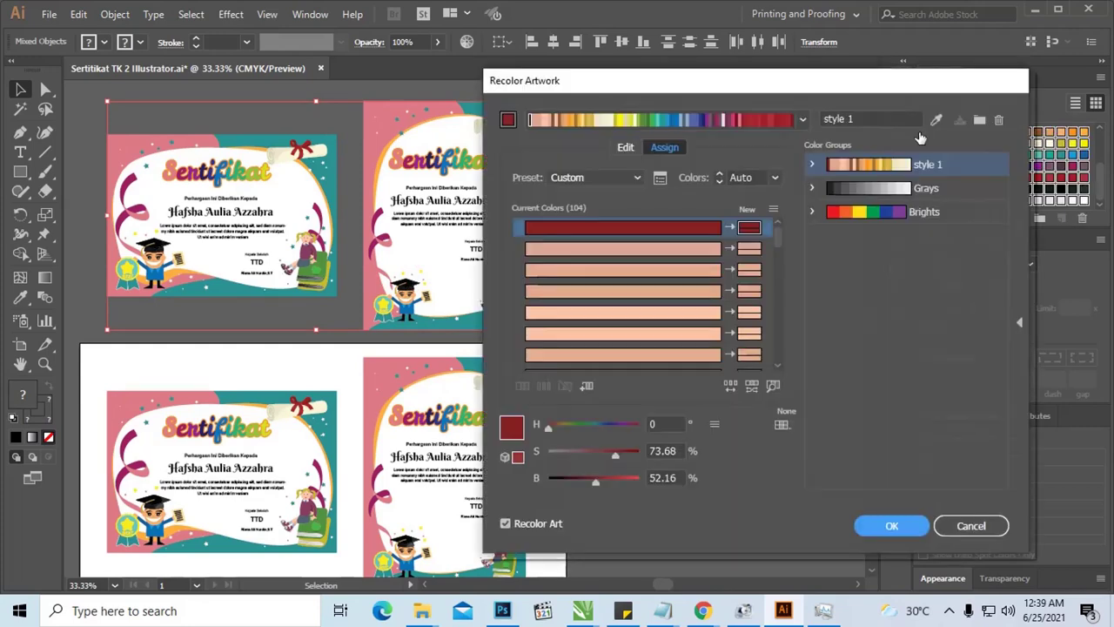
drag(580, 91, 670, 93)
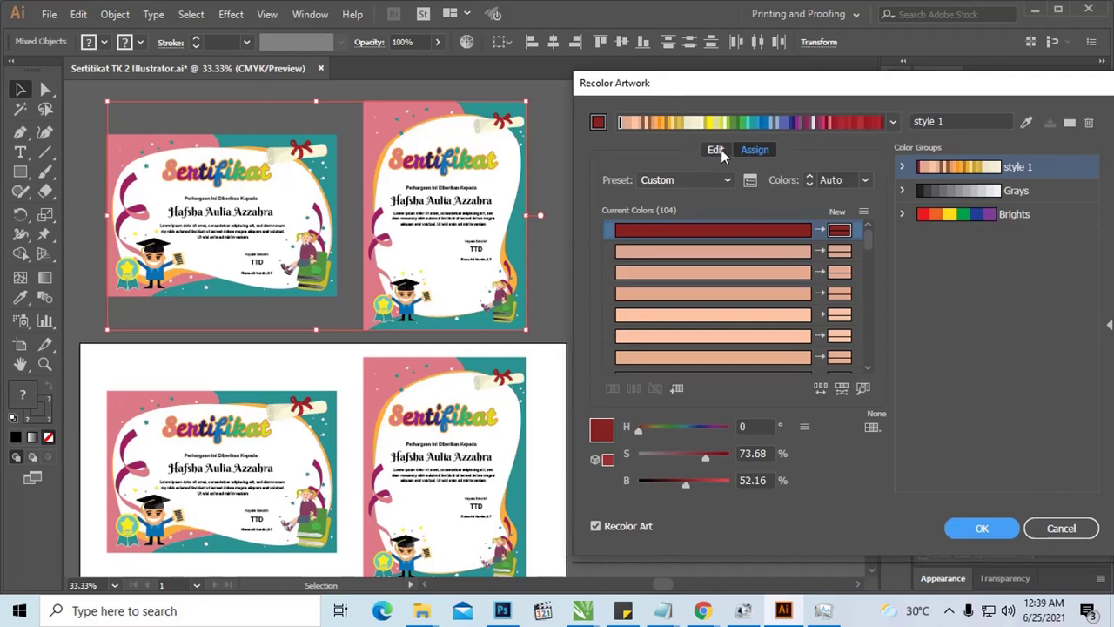
Preview rotated salmon-and-blue hues with higher brightness, then cancel to keep original colours.
click(715, 149)
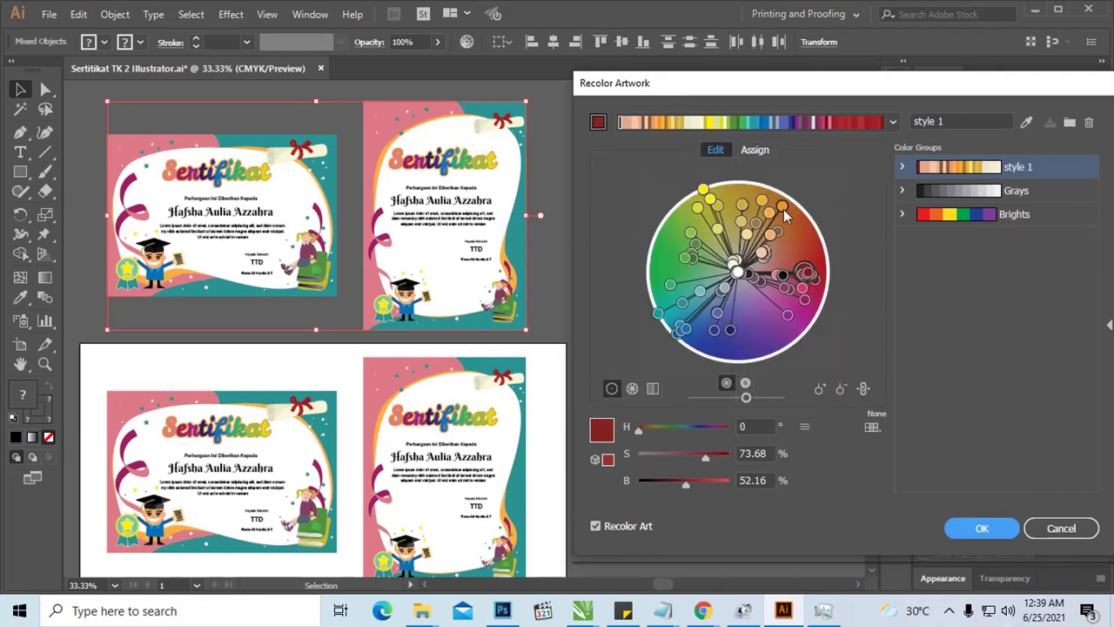
drag(845, 101, 821, 100)
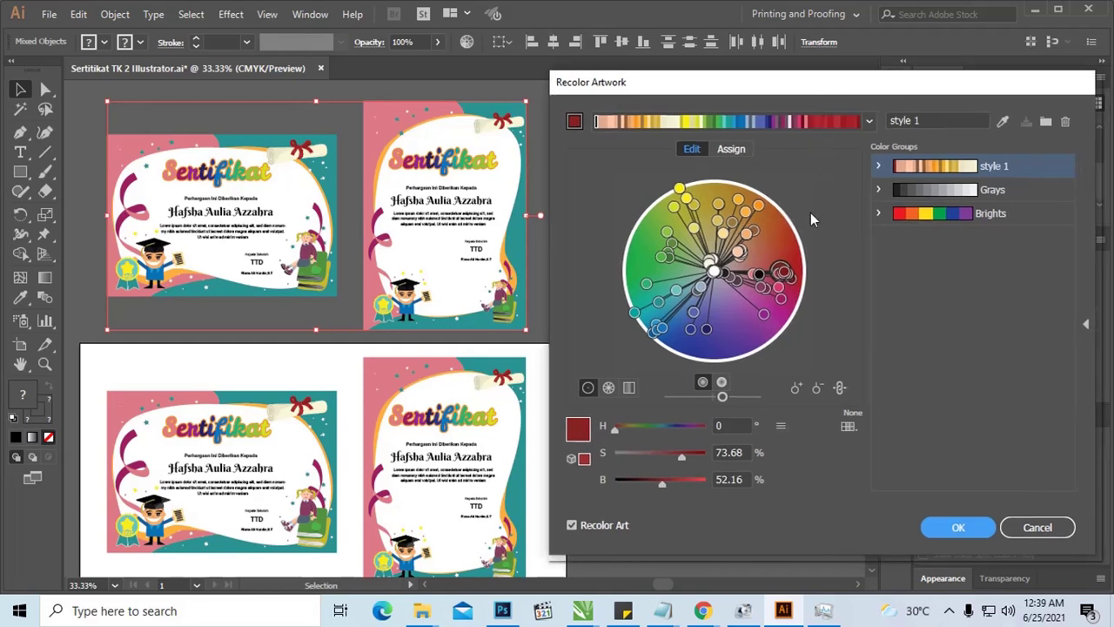
drag(781, 271, 778, 251)
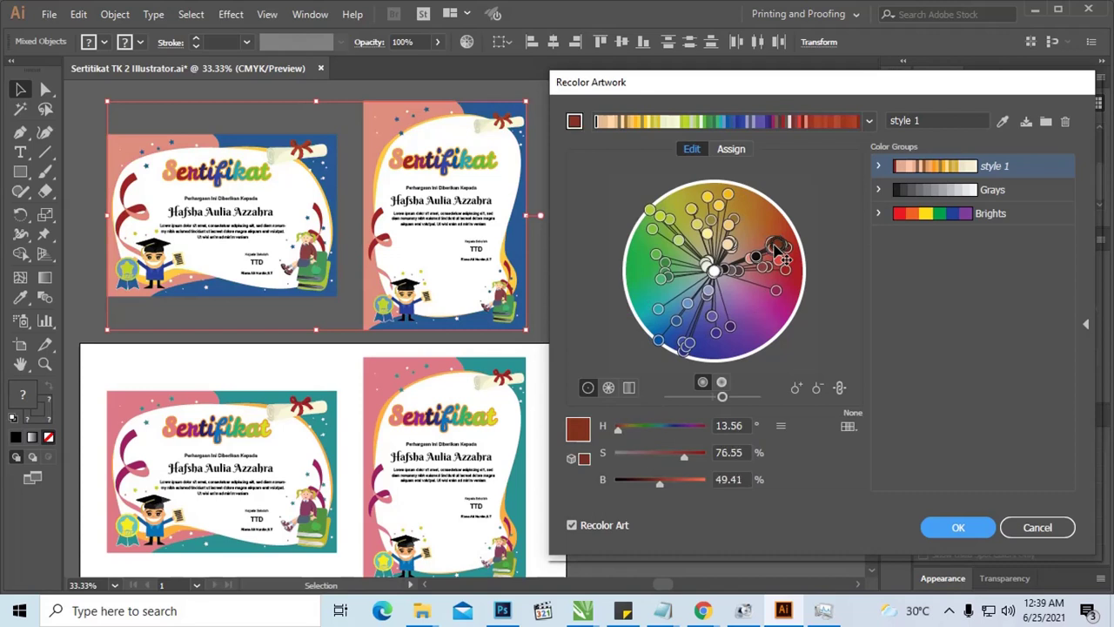
mouse_move(778, 251)
mouse_down()
mouse_move(757, 221)
mouse_move(790, 284)
mouse_move(761, 290)
mouse_move(779, 279)
mouse_move(772, 291)
mouse_move(753, 272)
mouse_up()
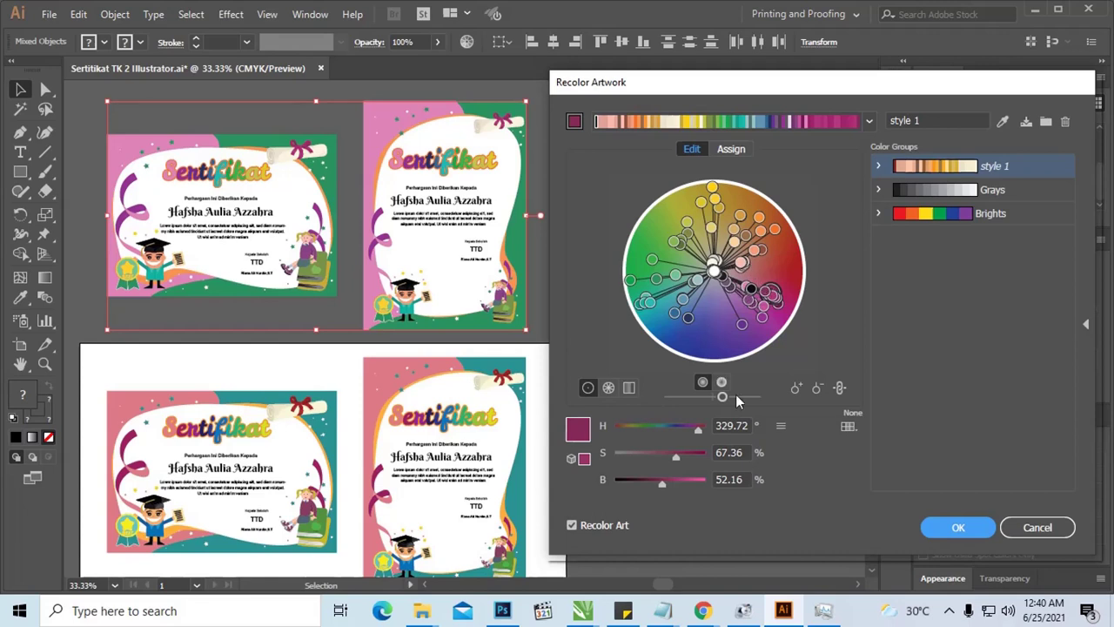
mouse_move(723, 396)
mouse_down()
mouse_move(740, 398)
mouse_move(691, 399)
mouse_move(713, 396)
mouse_up()
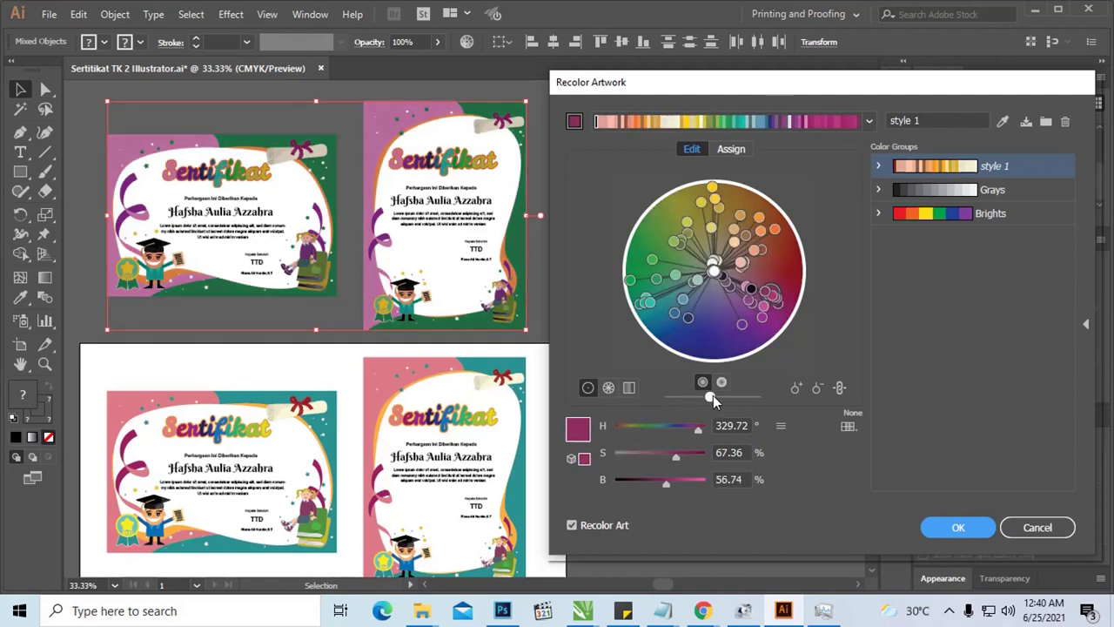
drag(806, 80, 704, 90)
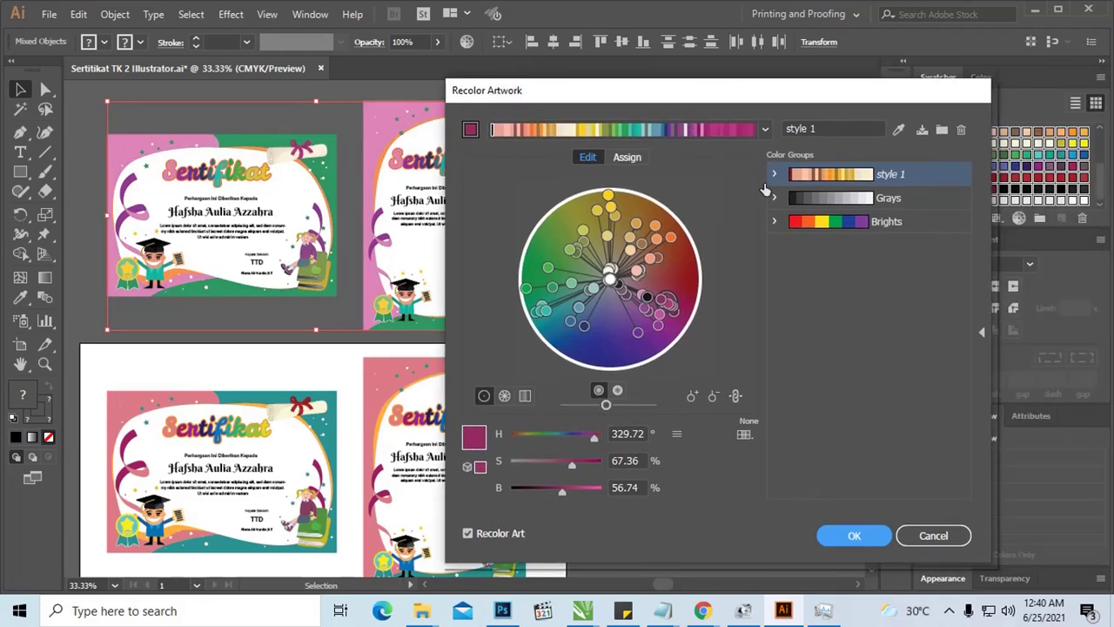
click(928, 533)
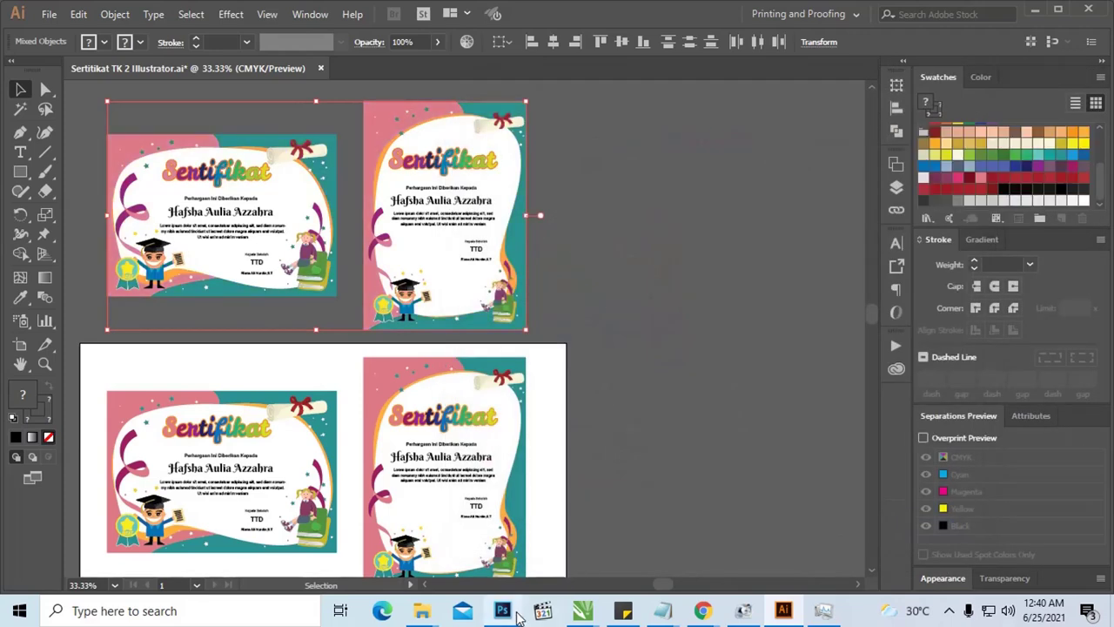
Switch to Photoshop's Sertifikat TK 3-01.psd, collapse its top group, and list the adjustment layer types.
click(502, 610)
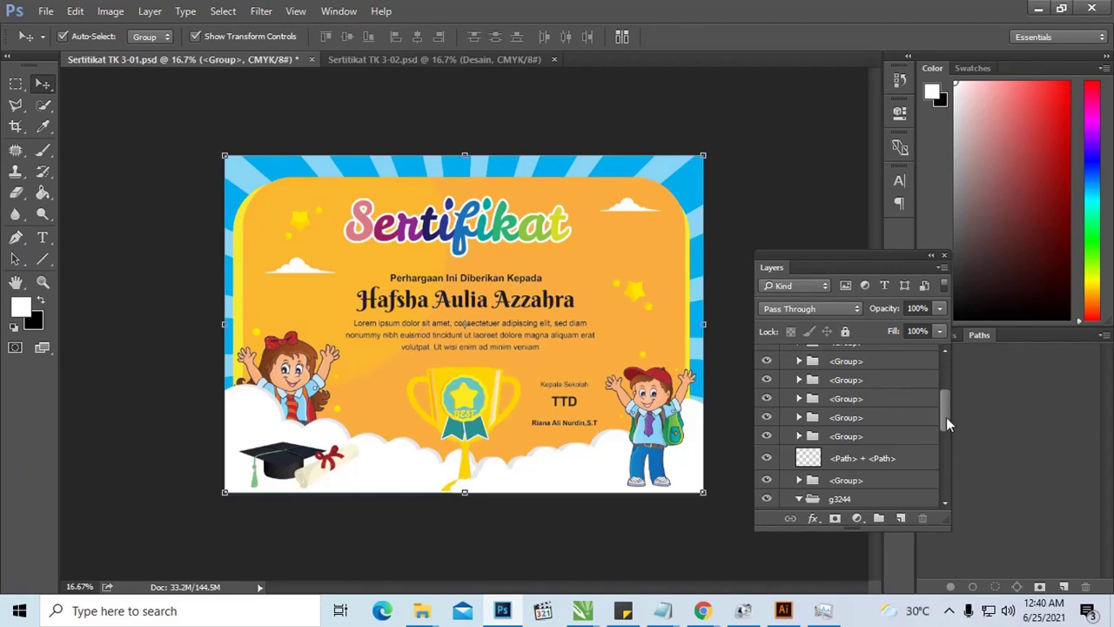
drag(946, 417, 946, 358)
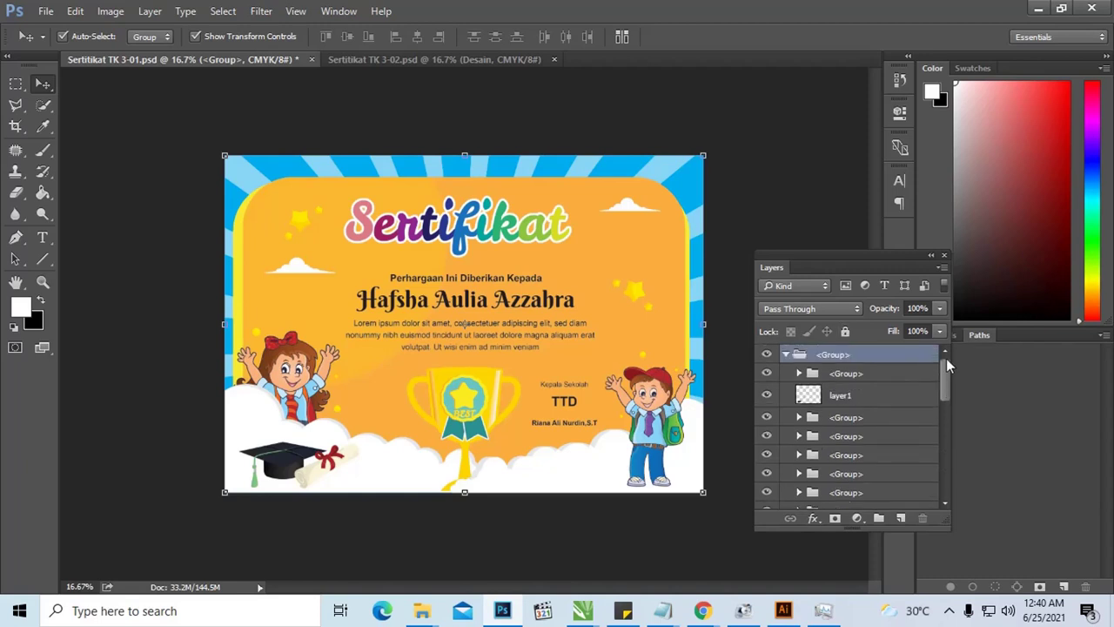
click(786, 354)
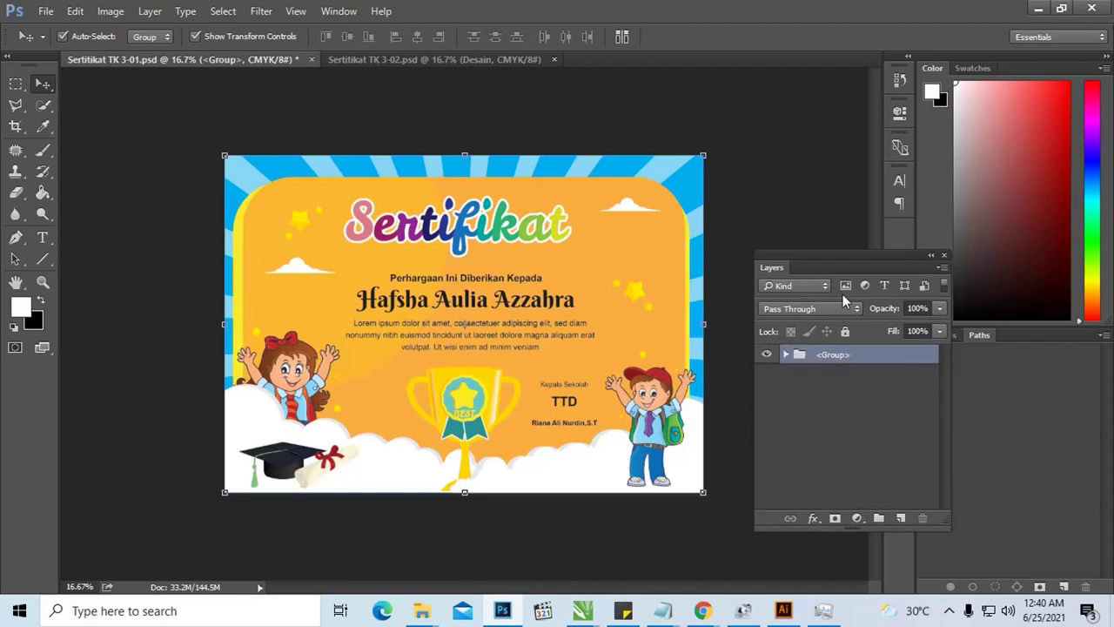
drag(844, 261, 855, 271)
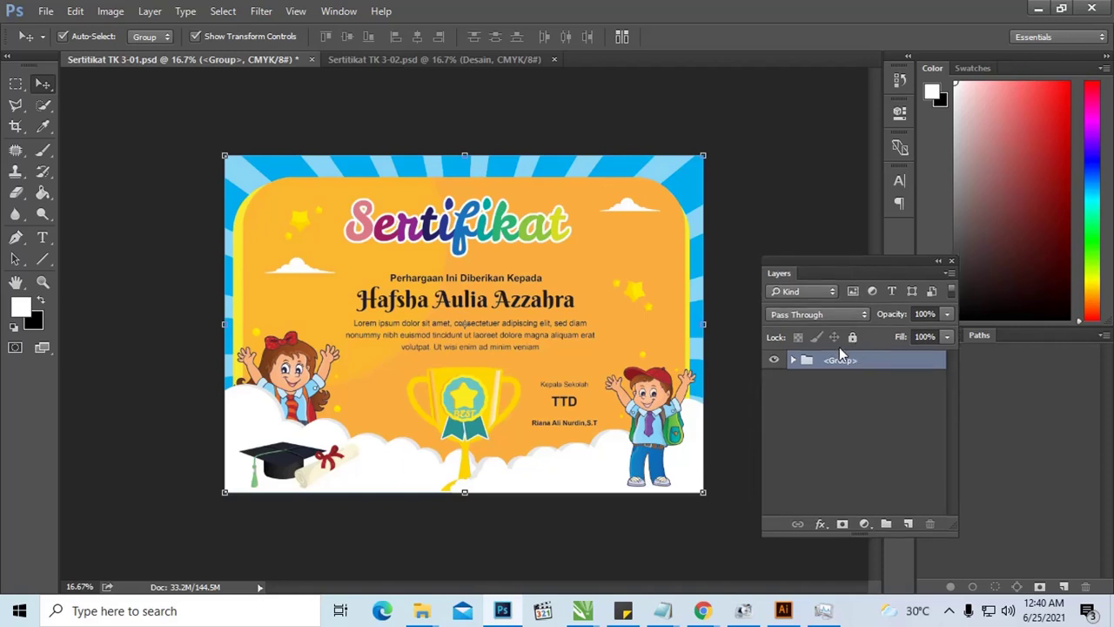
click(866, 525)
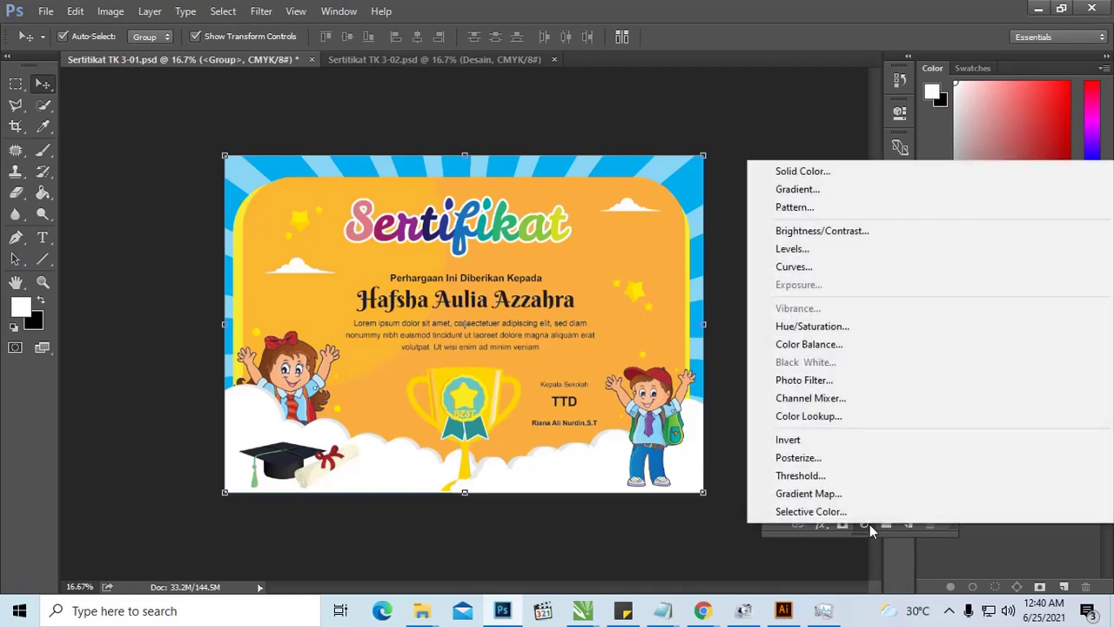
Add a Hue/Saturation adjustment layer and arrange its properties beside the Layers panel.
click(820, 329)
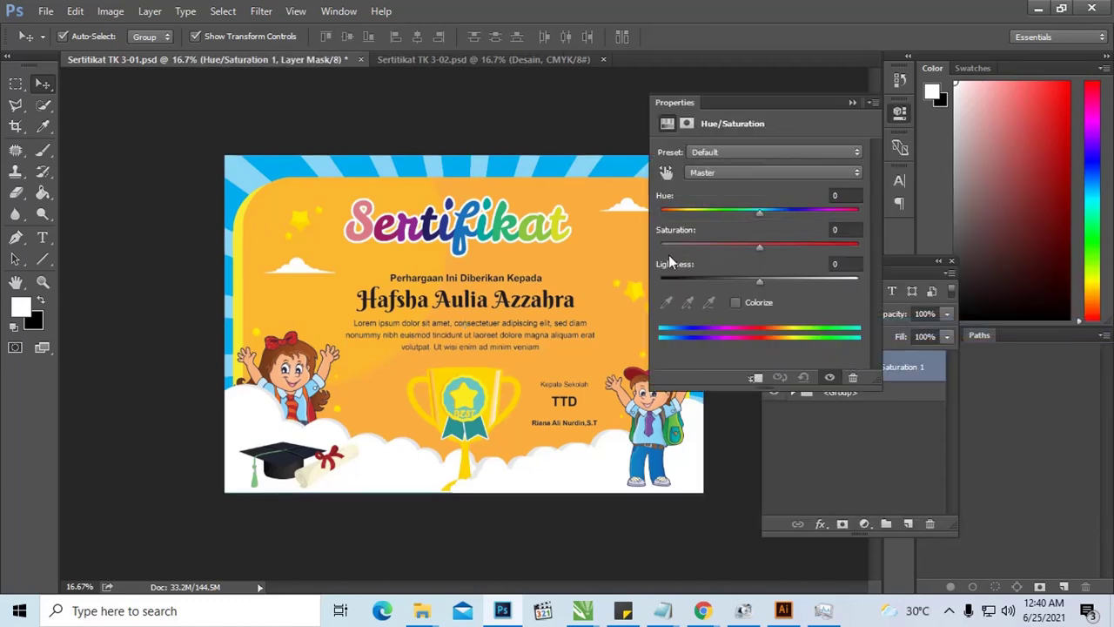
drag(744, 98, 761, 103)
drag(910, 261, 957, 312)
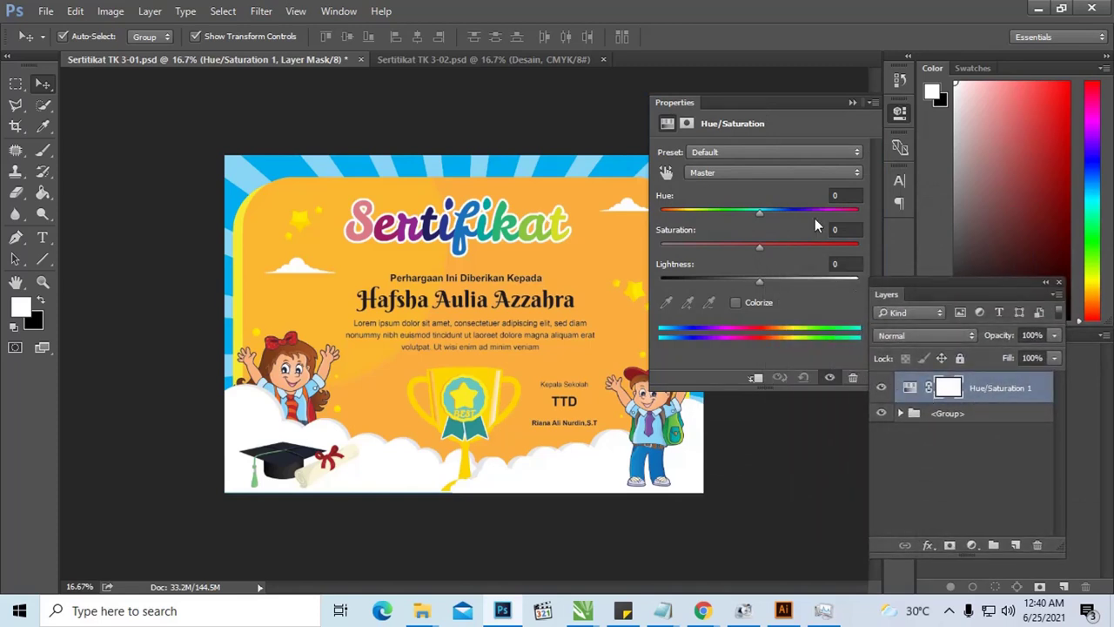
drag(770, 107, 756, 92)
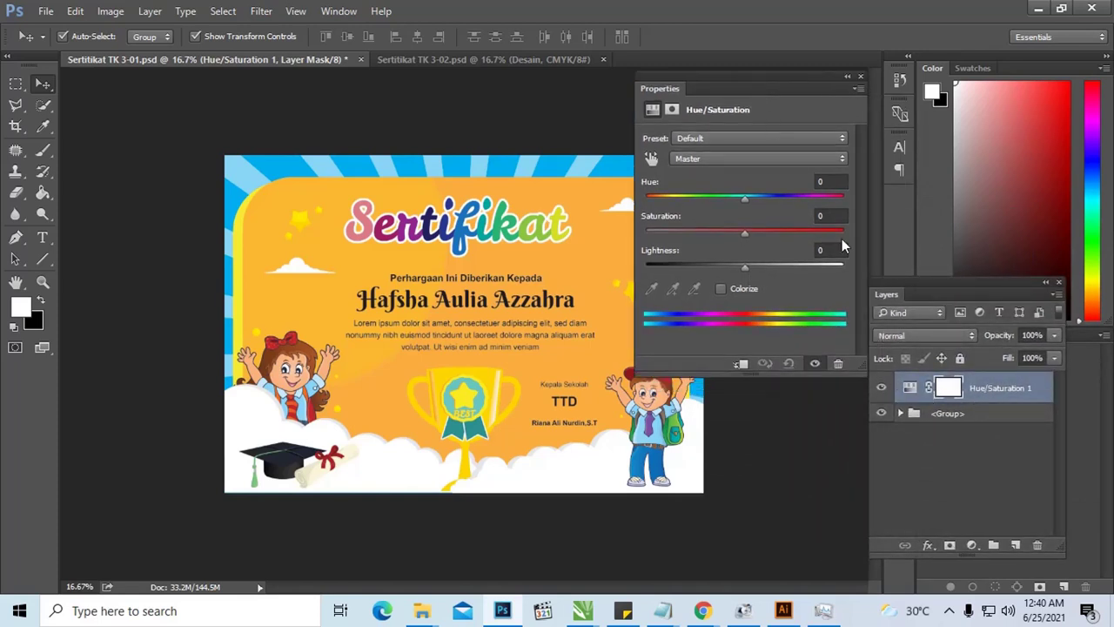
drag(955, 285, 965, 283)
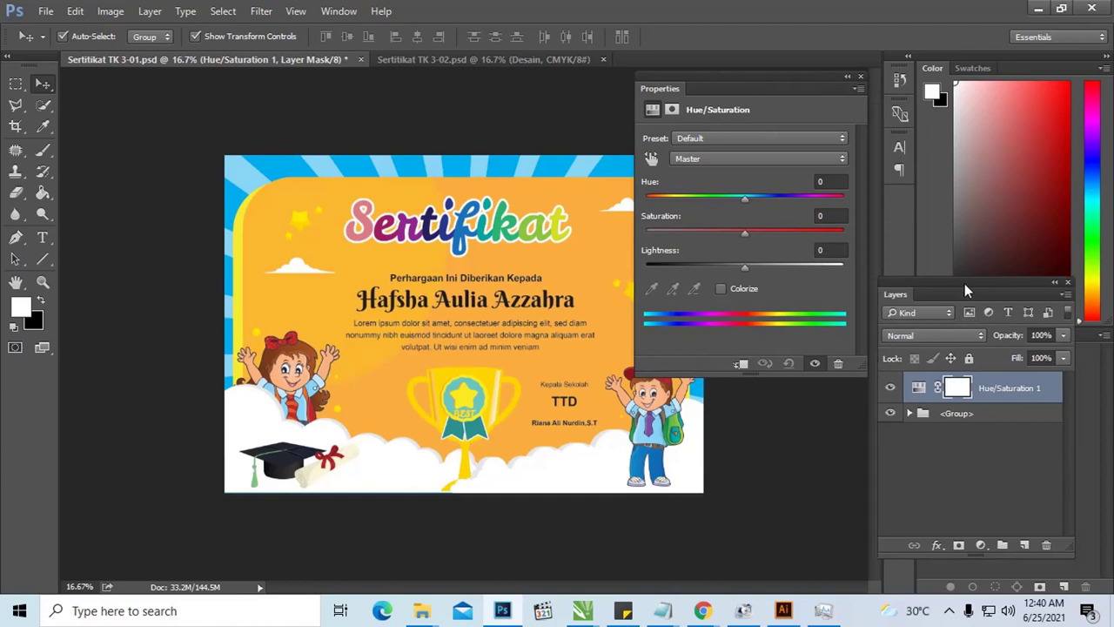
click(959, 414)
click(1001, 397)
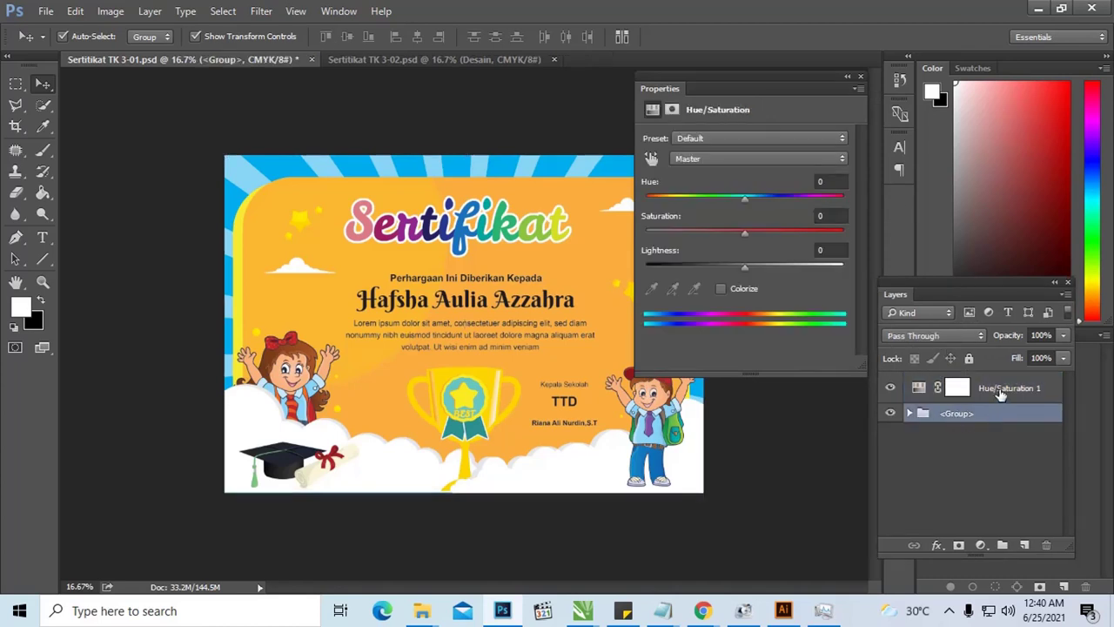
drag(709, 100, 718, 97)
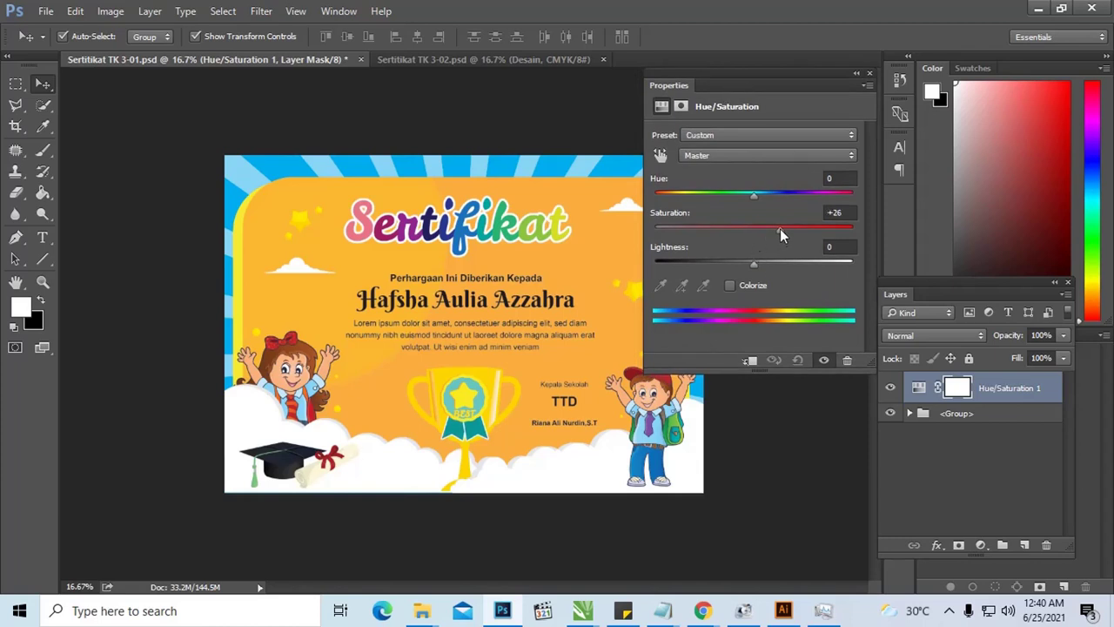
Lower the certificate's saturation and sweep the hue toward red, green and blue.
mouse_move(780, 228)
mouse_down()
mouse_move(691, 231)
mouse_move(812, 237)
mouse_up()
mouse_move(735, 231)
mouse_down()
mouse_move(803, 231)
mouse_move(701, 222)
mouse_move(753, 228)
mouse_up()
mouse_move(731, 85)
mouse_down()
mouse_move(809, 96)
mouse_move(875, 84)
mouse_move(865, 81)
mouse_up()
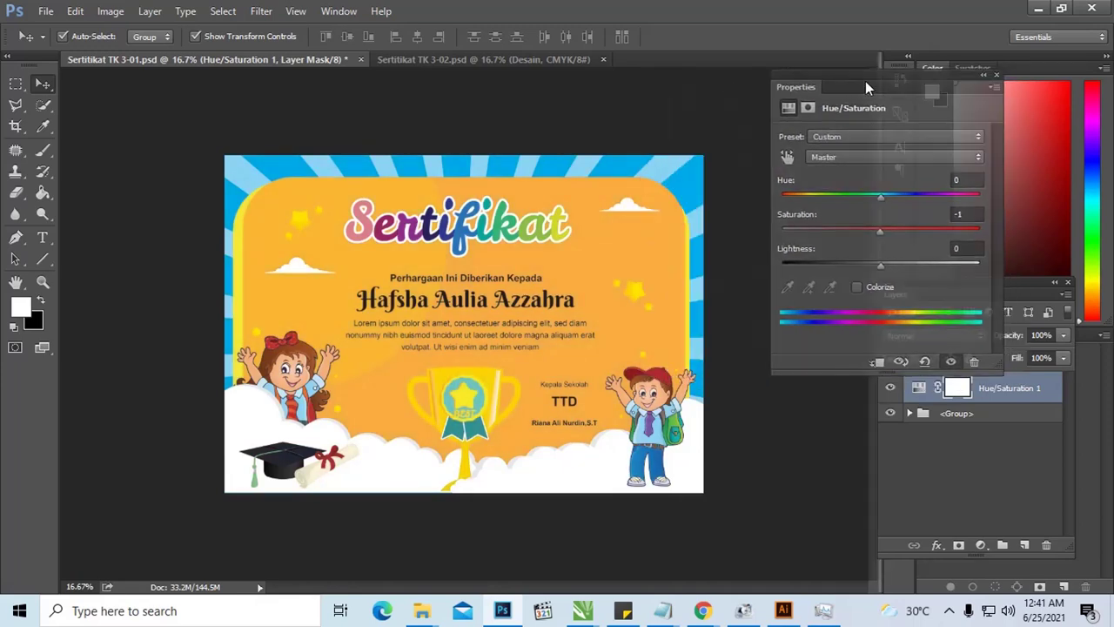
mouse_move(690, 66)
mouse_down()
mouse_move(758, 107)
mouse_move(827, 76)
mouse_move(791, 67)
mouse_up()
drag(839, 188, 806, 186)
mouse_move(790, 186)
mouse_down()
mouse_move(888, 187)
mouse_move(825, 192)
mouse_move(836, 192)
mouse_up()
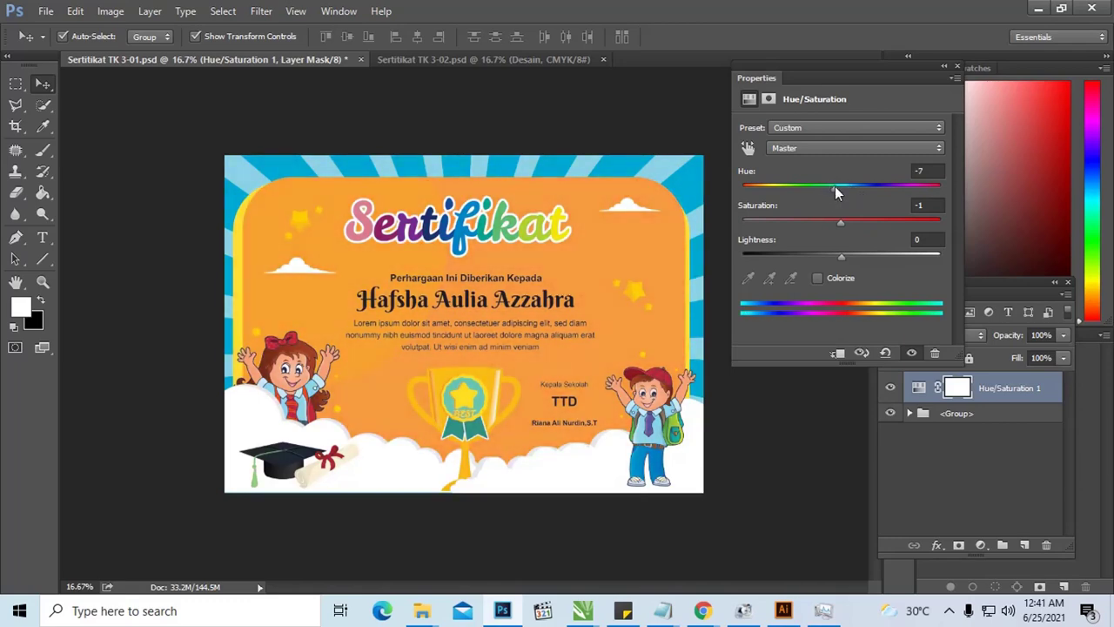
Try a green Colorize tint, then turn it off, leaving Hue -5 and Saturation -1.
click(818, 278)
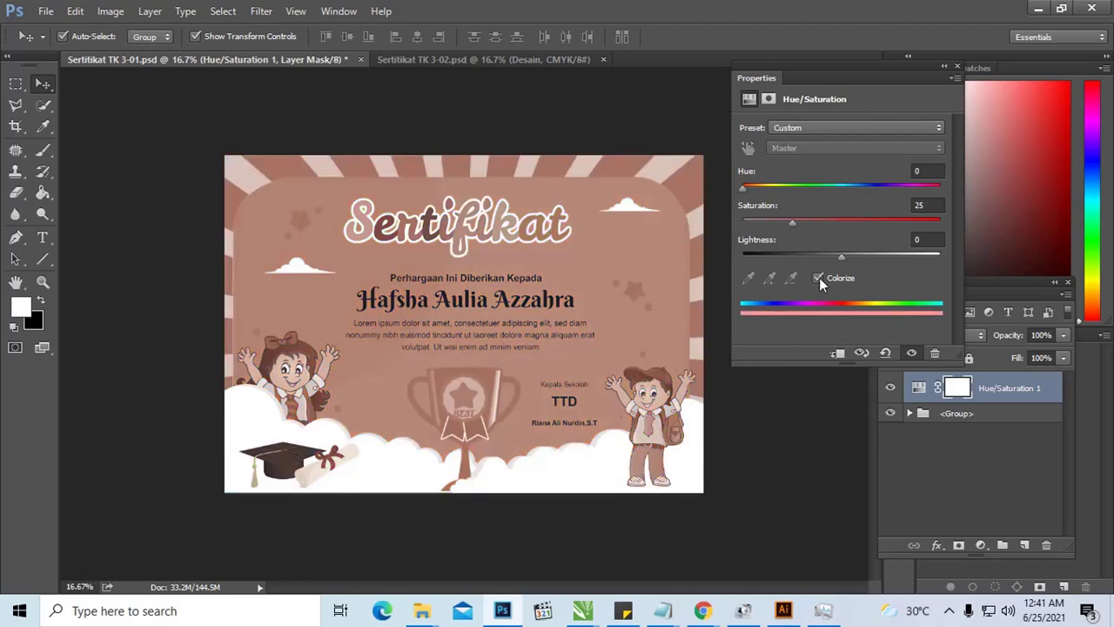
mouse_move(743, 188)
mouse_down()
mouse_move(900, 187)
mouse_move(836, 189)
mouse_up()
click(819, 279)
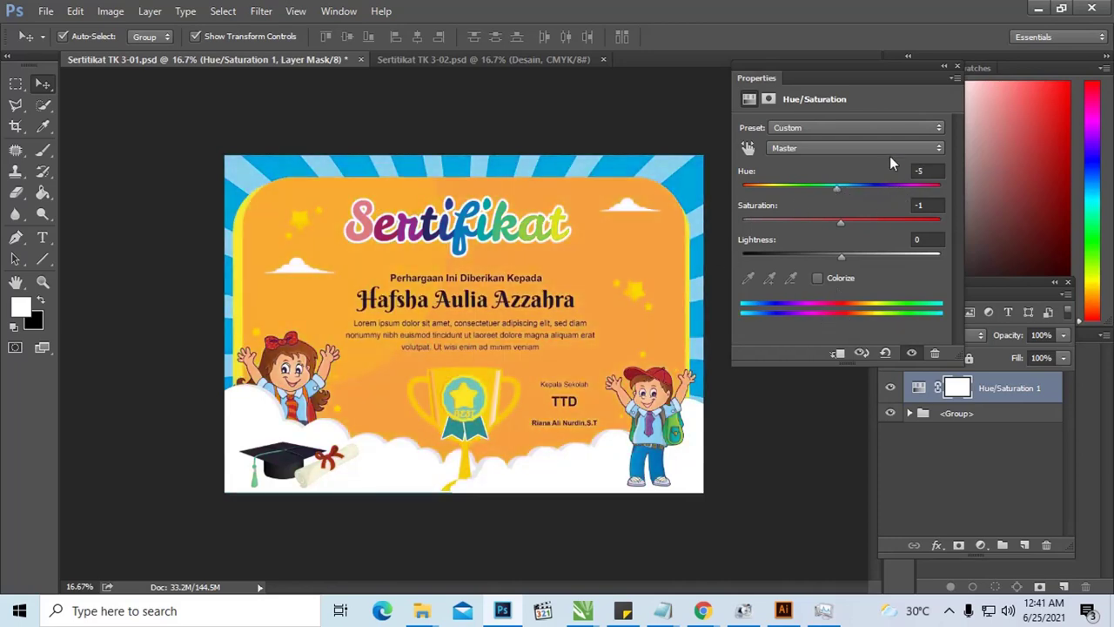
mouse_move(939, 78)
mouse_down()
mouse_move(928, 83)
mouse_move(969, 170)
mouse_up()
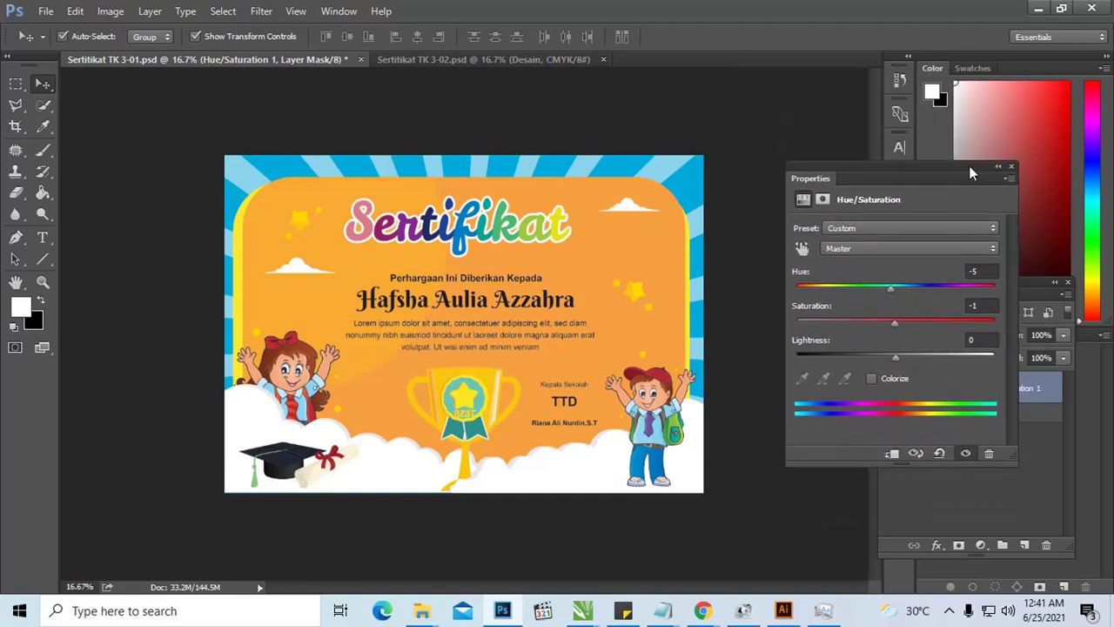
Go up from Sertifikat TK Photoshop 3 and open both .pptx files in Sertifikat TK Powerpoint 3.
click(424, 611)
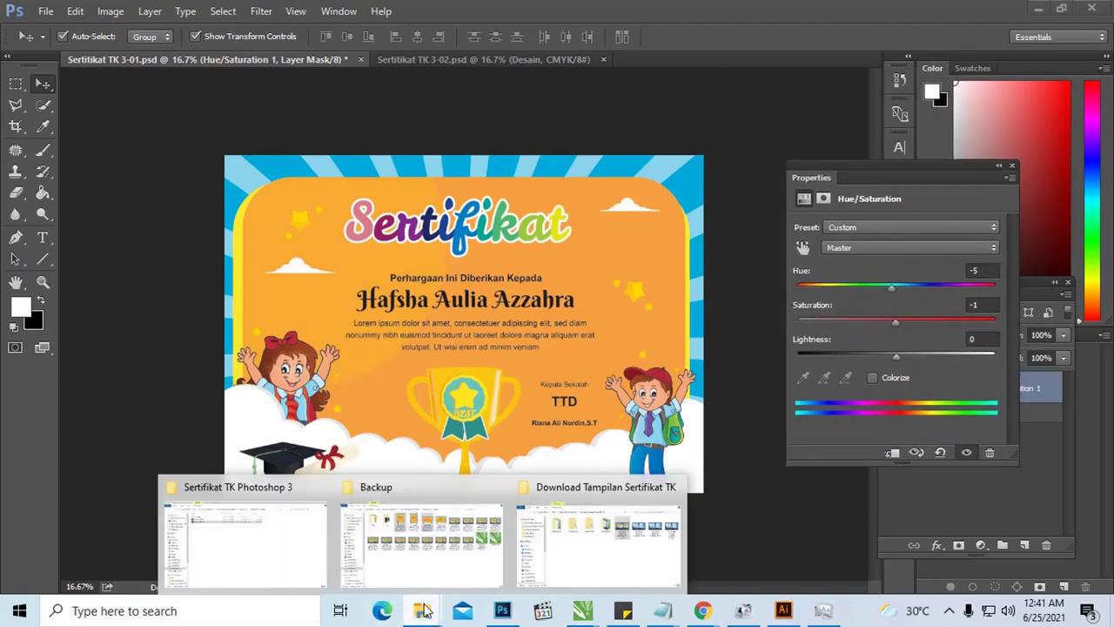
click(288, 531)
key(BackSpace)
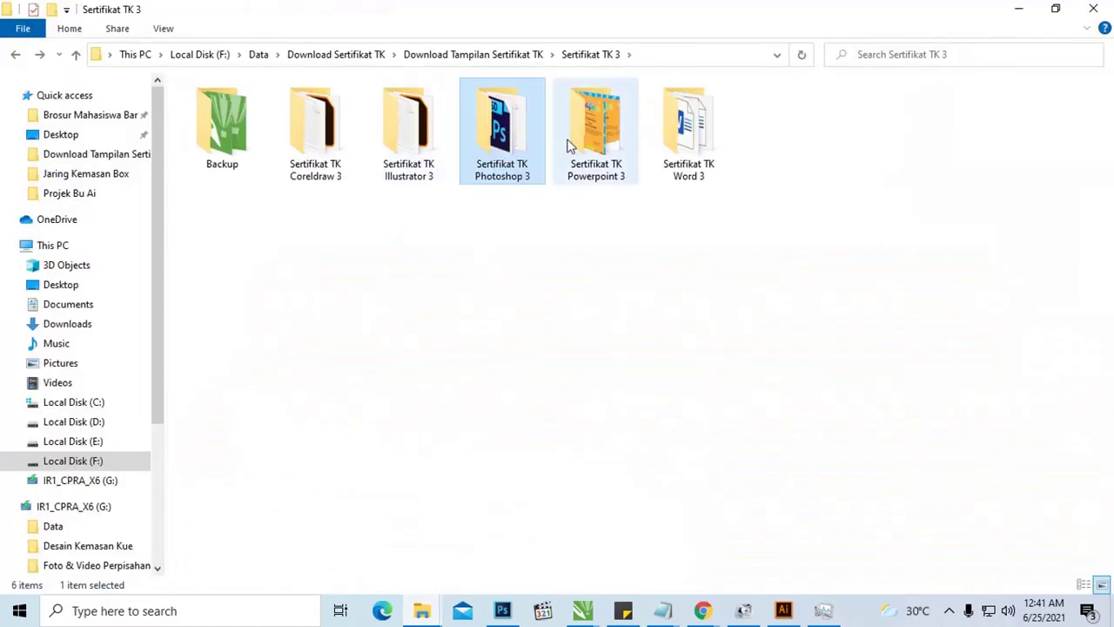
double_click(578, 141)
click(352, 112)
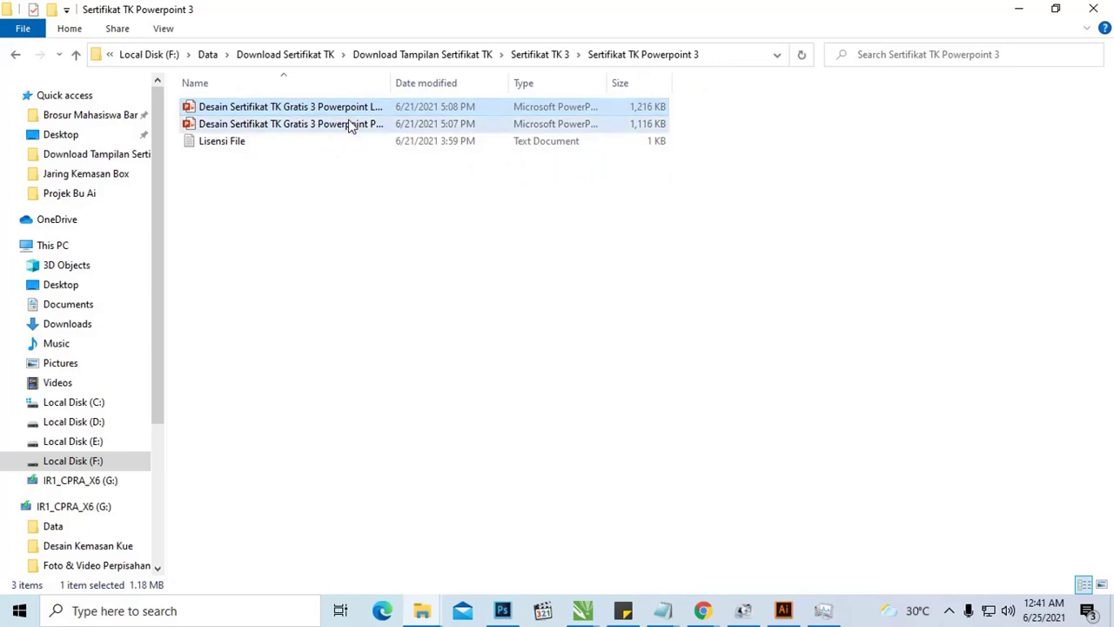
ctrl+click(353, 123)
right_click(353, 122)
click(374, 135)
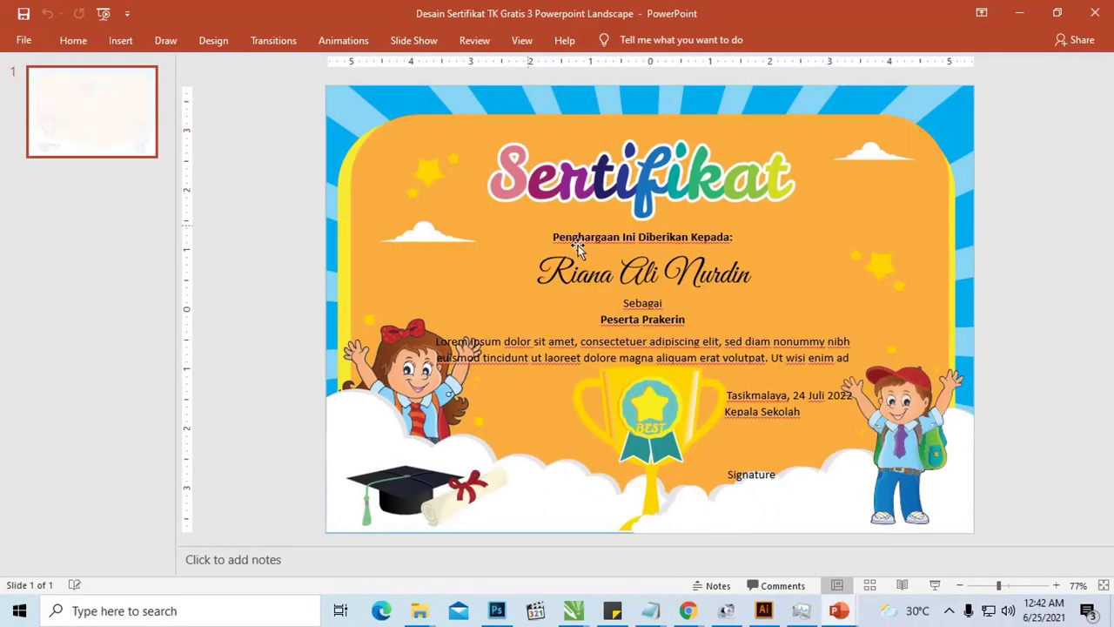
Dismiss the activation prompt and inspect the certificate's Sebagai Peserta Prakerin wording.
click(720, 465)
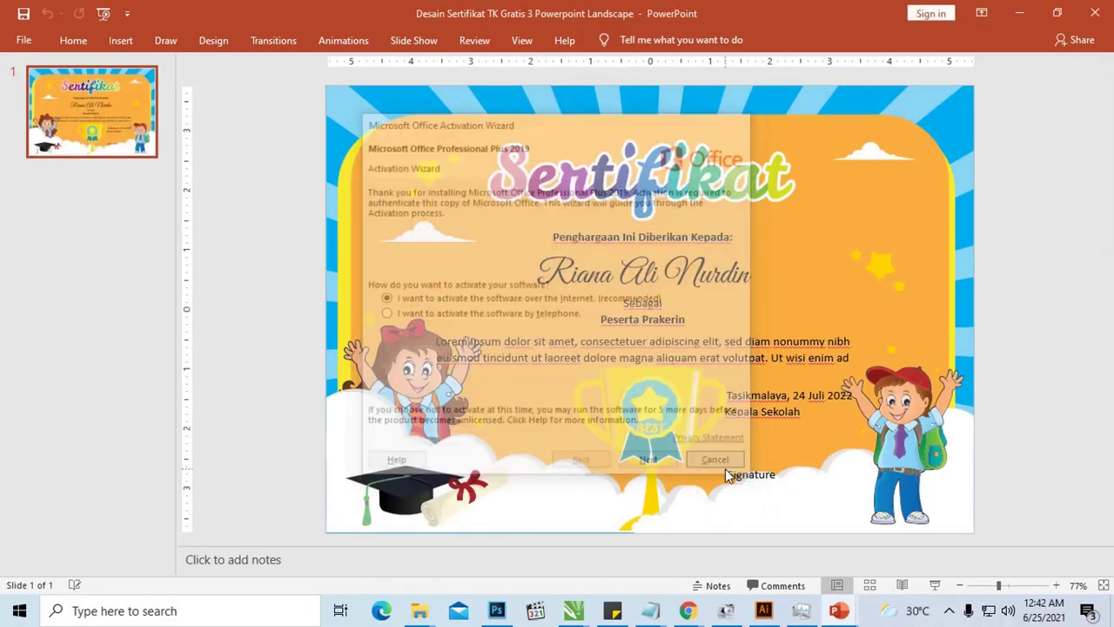
double_click(655, 324)
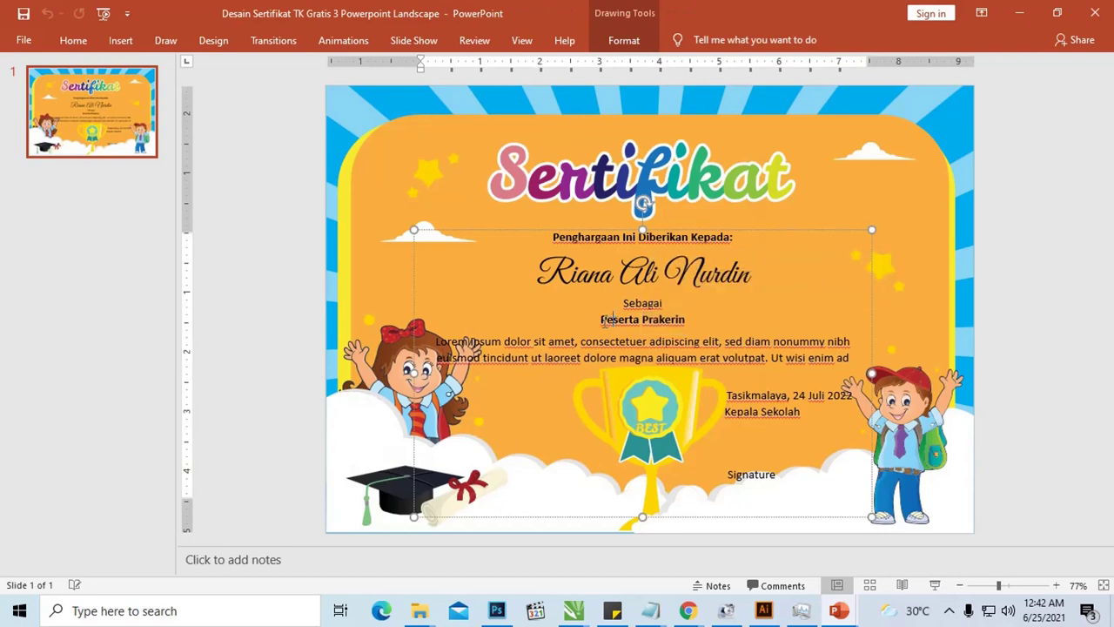
mouse_move(603, 319)
mouse_down()
mouse_move(713, 320)
mouse_move(596, 304)
mouse_up()
click(716, 302)
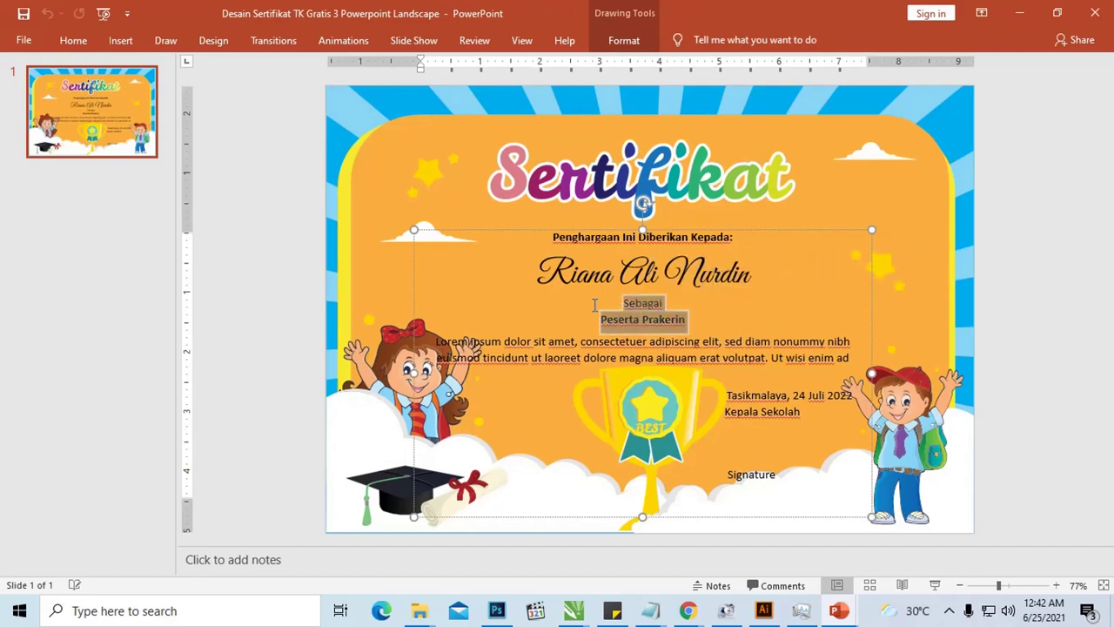
click(527, 329)
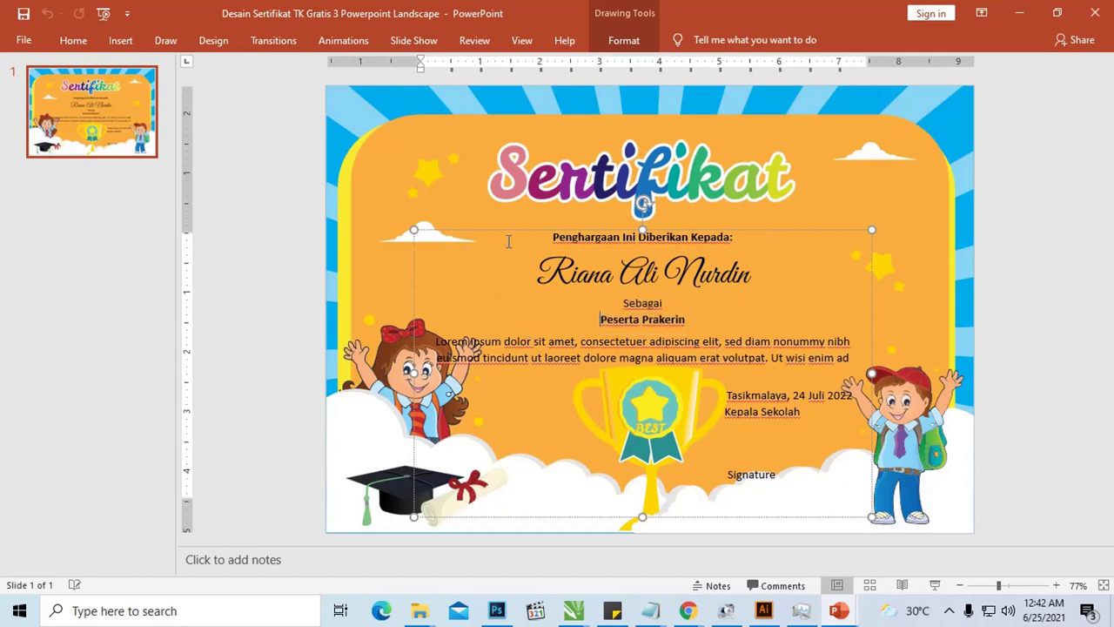
Move the certificate's wording text box up, then off the slide to the right.
click(455, 144)
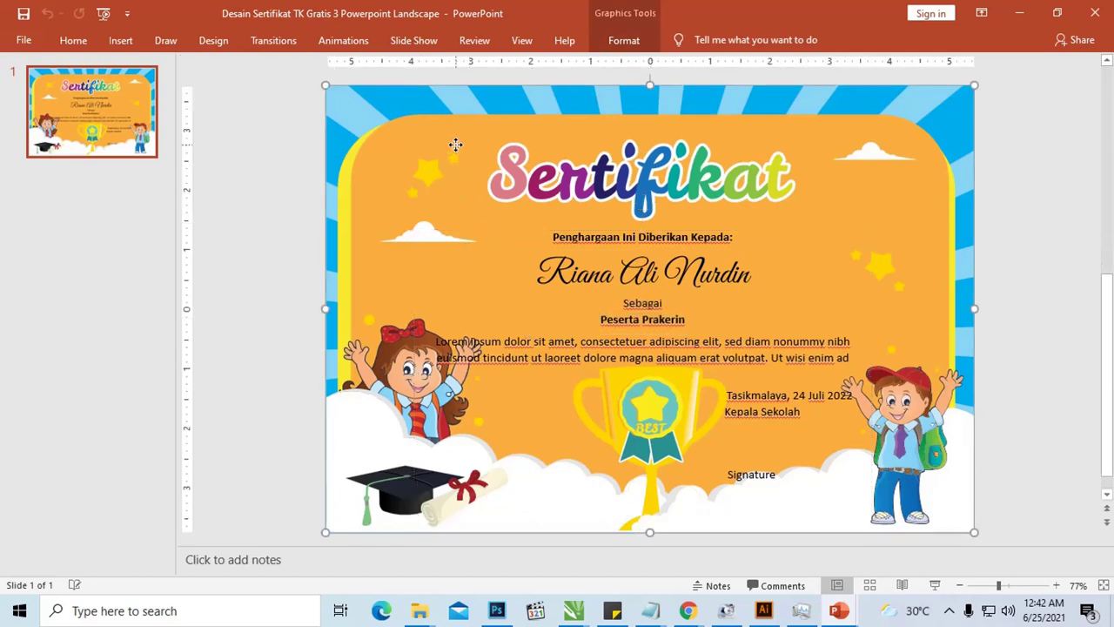
click(566, 236)
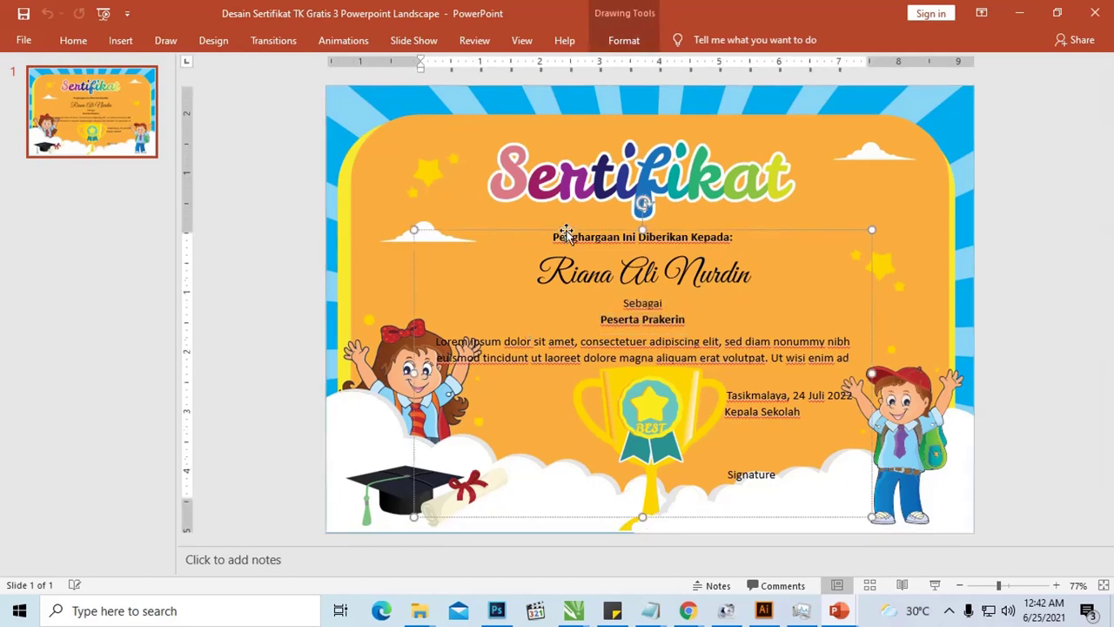
drag(566, 236, 570, 210)
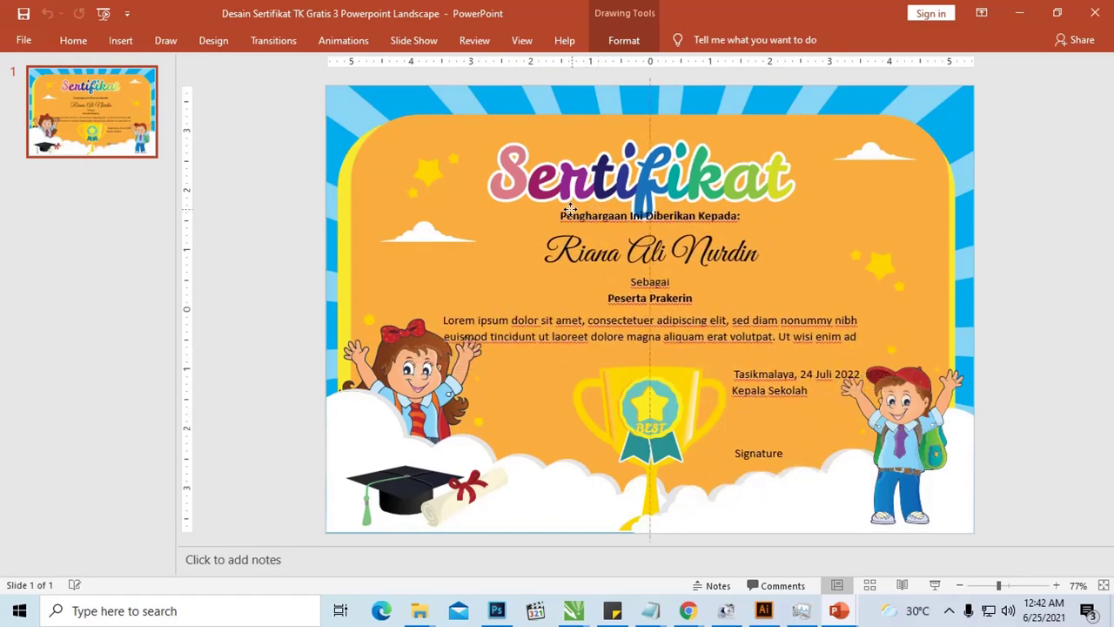
click(624, 278)
mouse_move(606, 299)
mouse_down()
mouse_move(680, 303)
mouse_move(773, 336)
mouse_up()
click(687, 214)
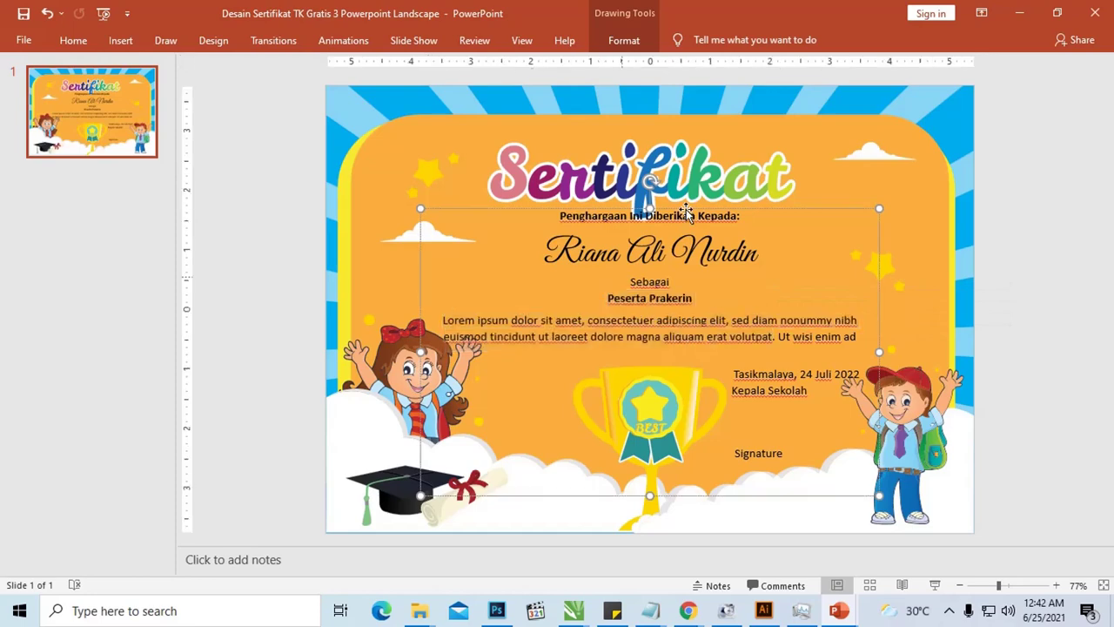
ctrl+scroll(688, 222, down, 2)
ctrl+scroll(689, 239, down, 1)
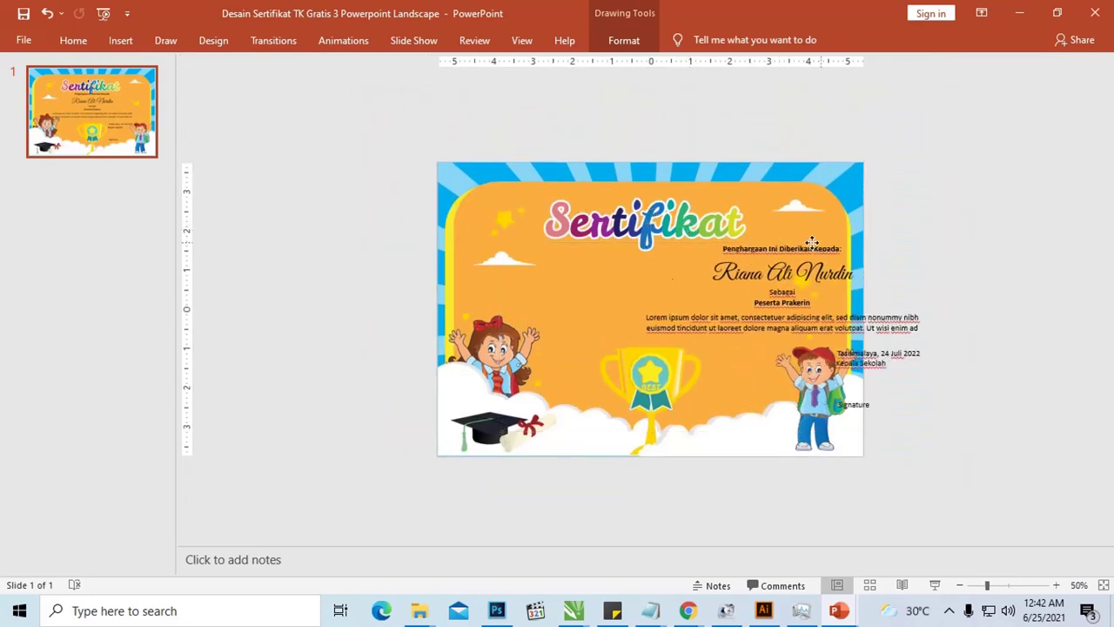
drag(689, 247, 1059, 233)
Duplicate the orange trophy background picture and place the copy beside the slide.
click(648, 243)
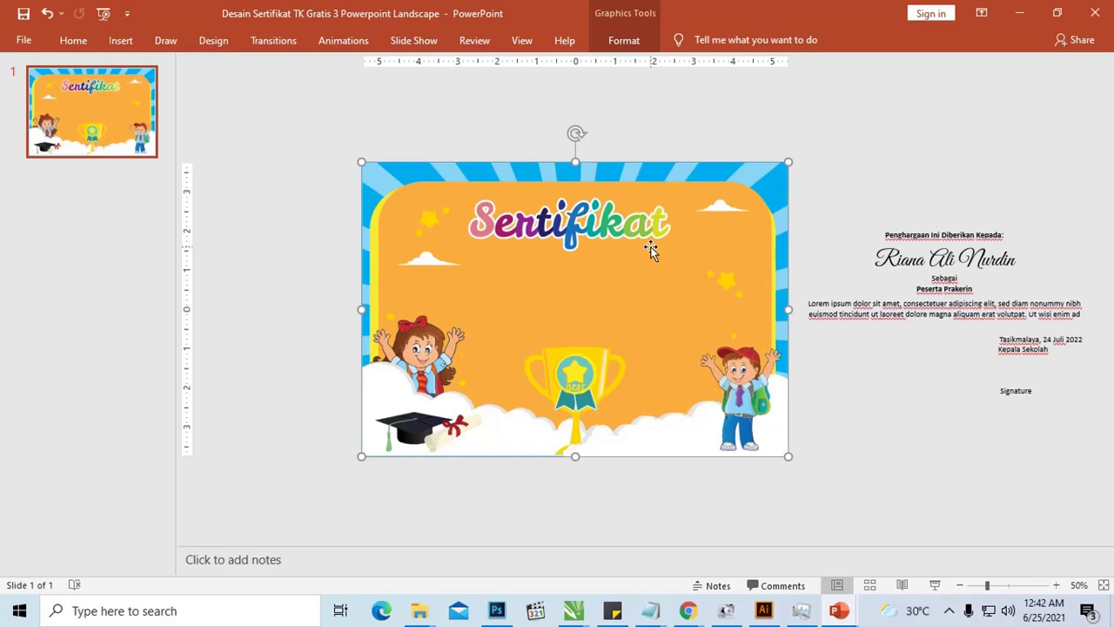
right_click(626, 236)
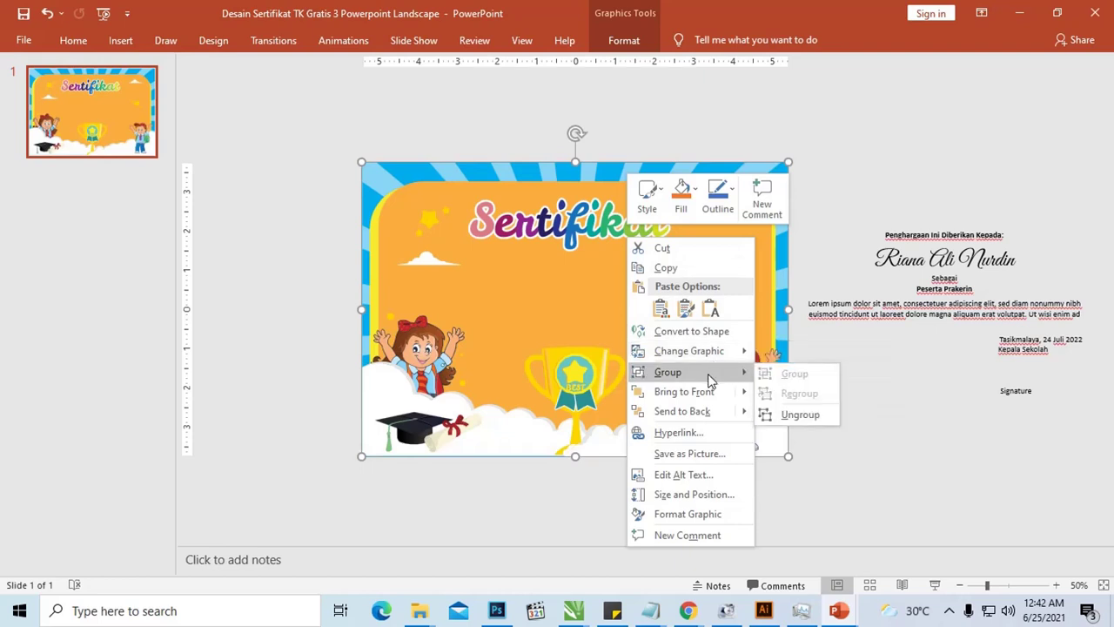
mouse_move(668, 371)
click(863, 202)
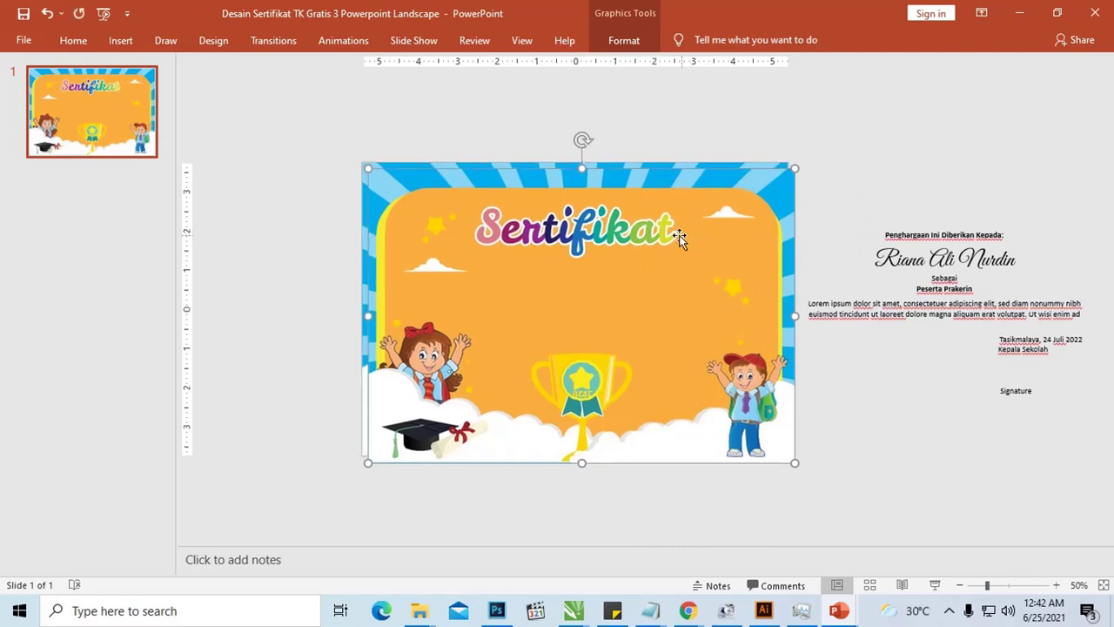
drag(679, 235, 844, 242)
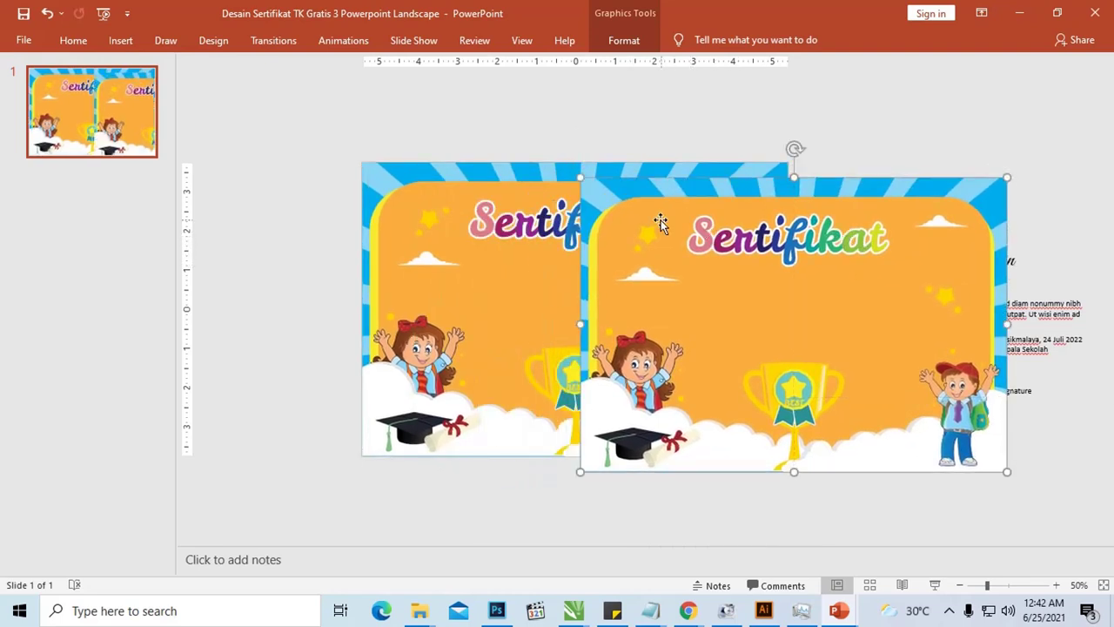
mouse_move(659, 223)
mouse_down()
mouse_move(637, 218)
mouse_move(779, 227)
mouse_move(717, 256)
mouse_up()
click(529, 211)
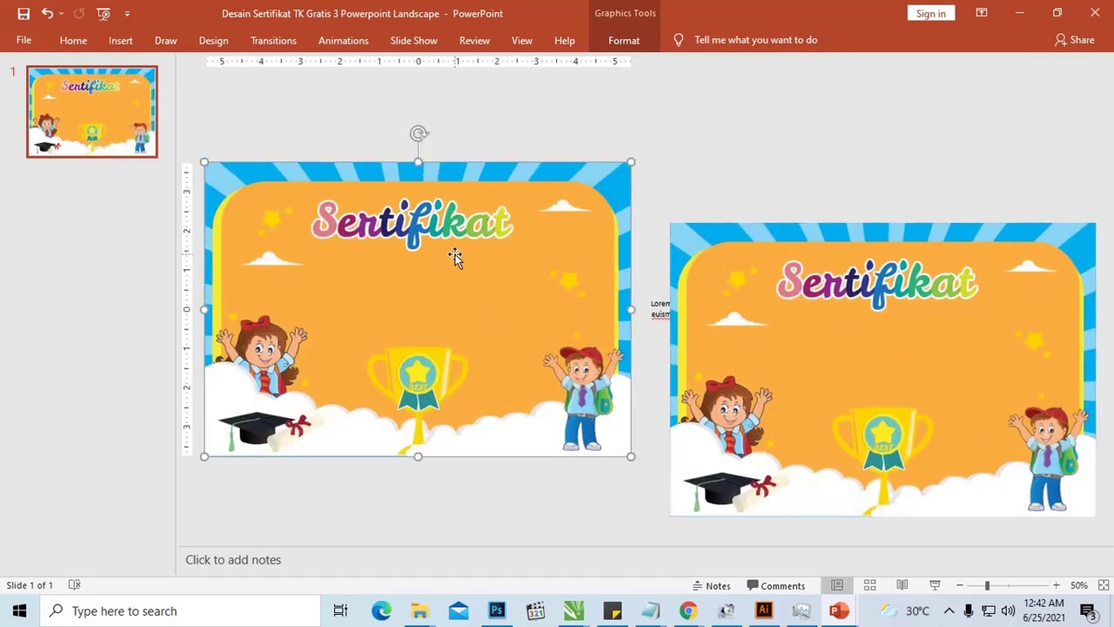
drag(995, 590, 994, 585)
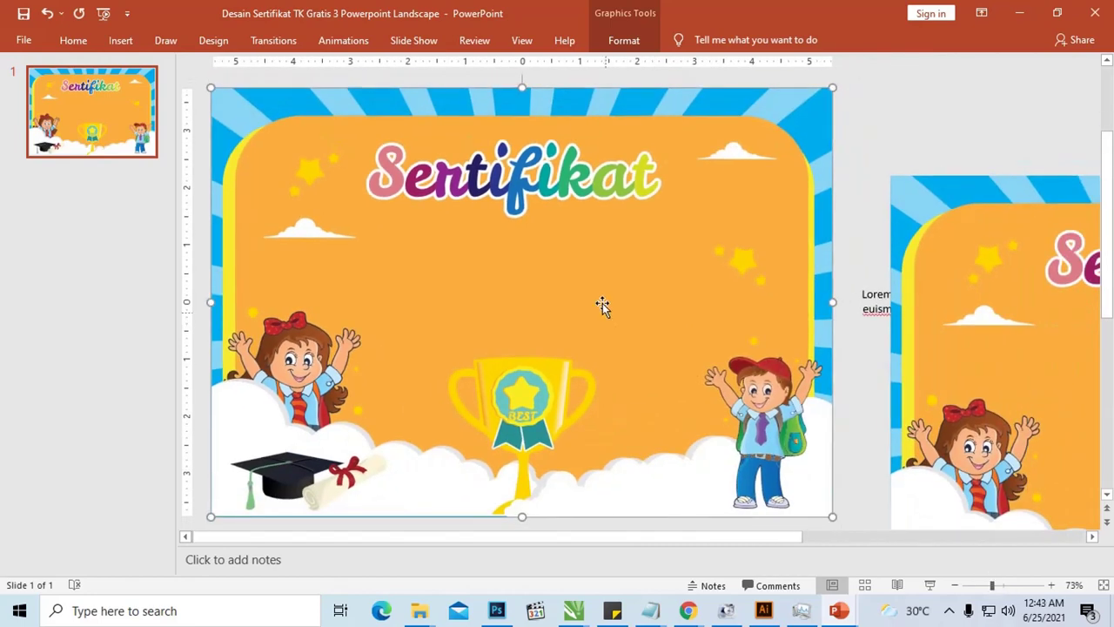
drag(602, 306, 552, 242)
Ungroup the certificate picture, converting it into an editable drawing object.
key(Escape)
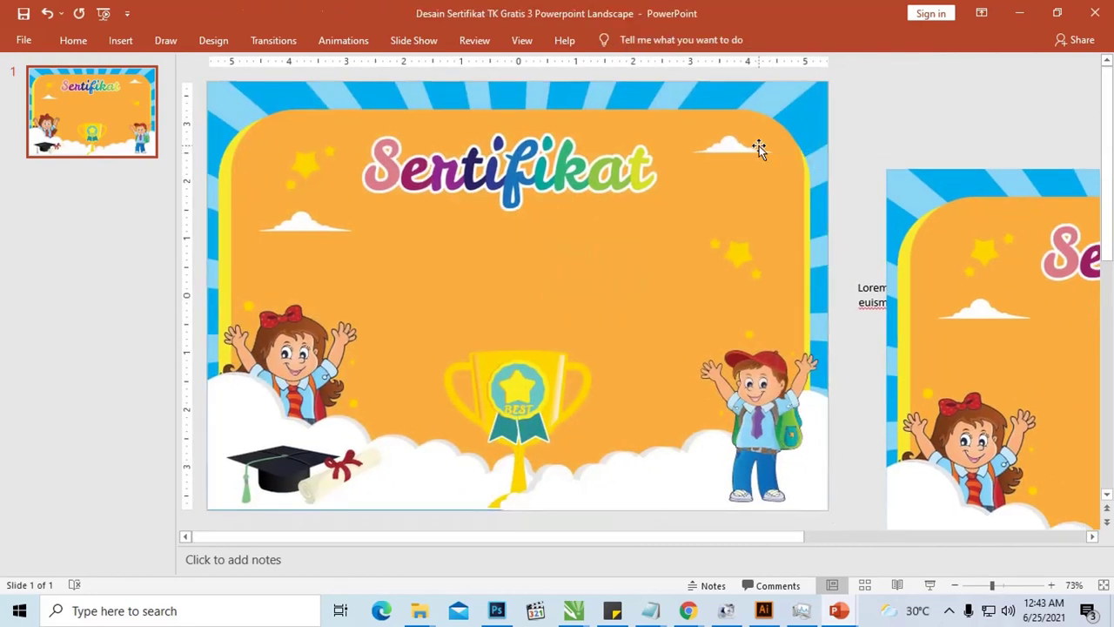
click(758, 144)
right_click(759, 146)
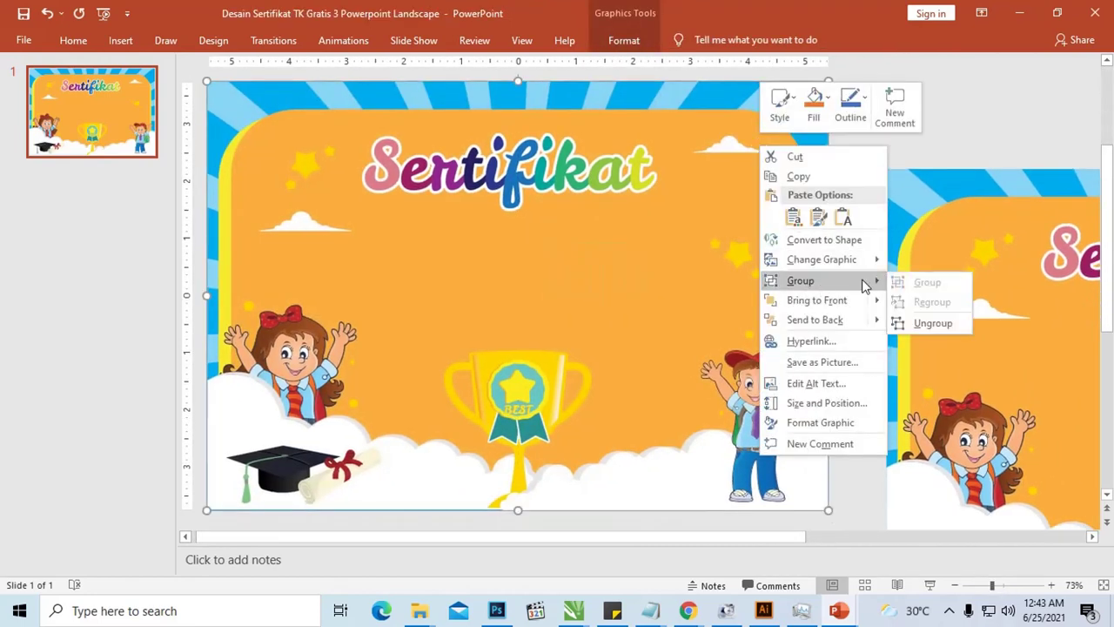
click(923, 321)
drag(592, 281, 684, 218)
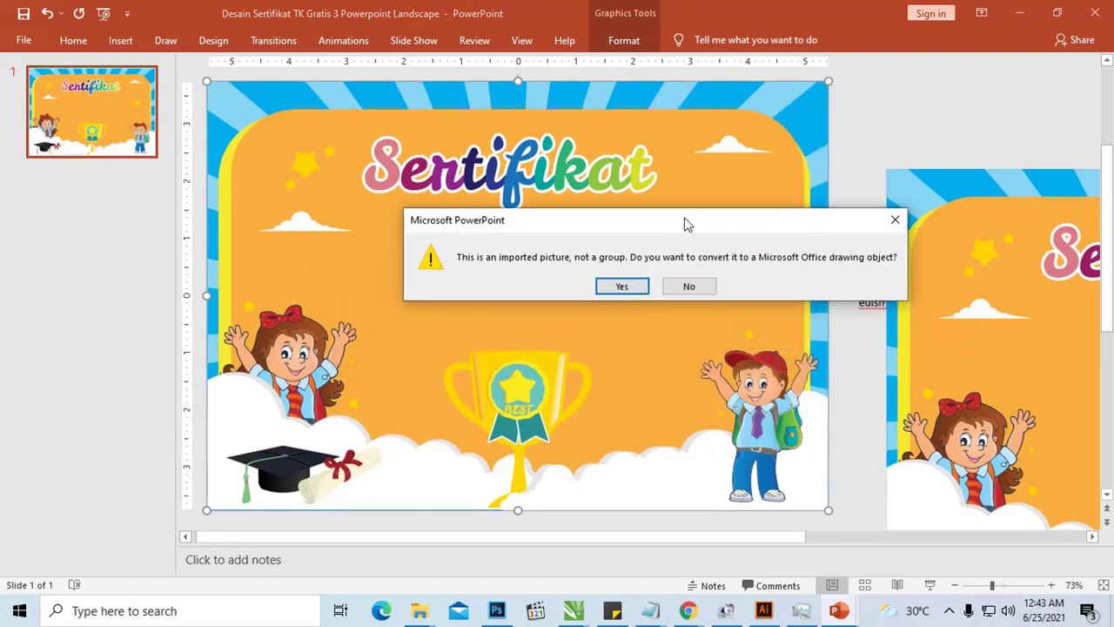
click(624, 284)
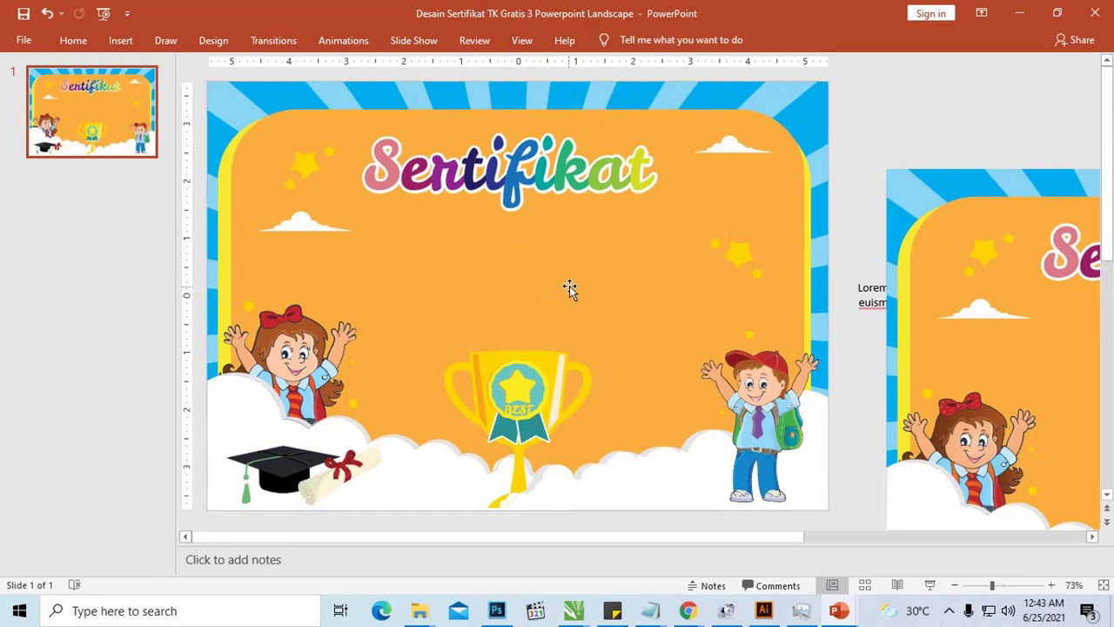
Ungroup the converted certificate drawing again, confirming conversion into drawing shapes.
click(620, 282)
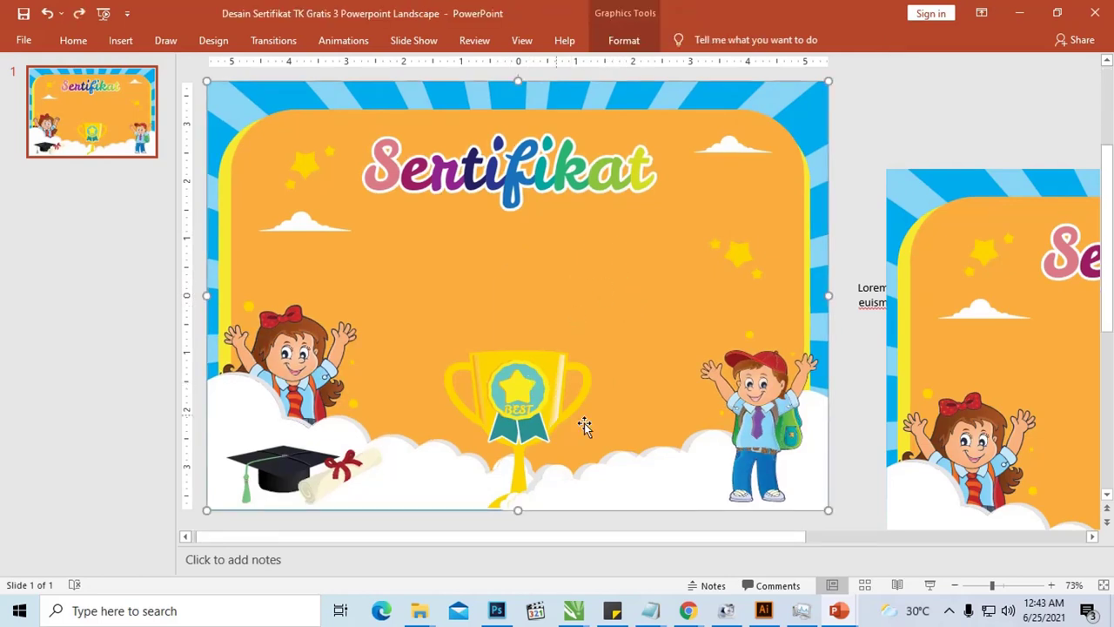
scroll(777, 423, up, 5)
scroll(776, 424, down, 2)
scroll(734, 369, down, 2)
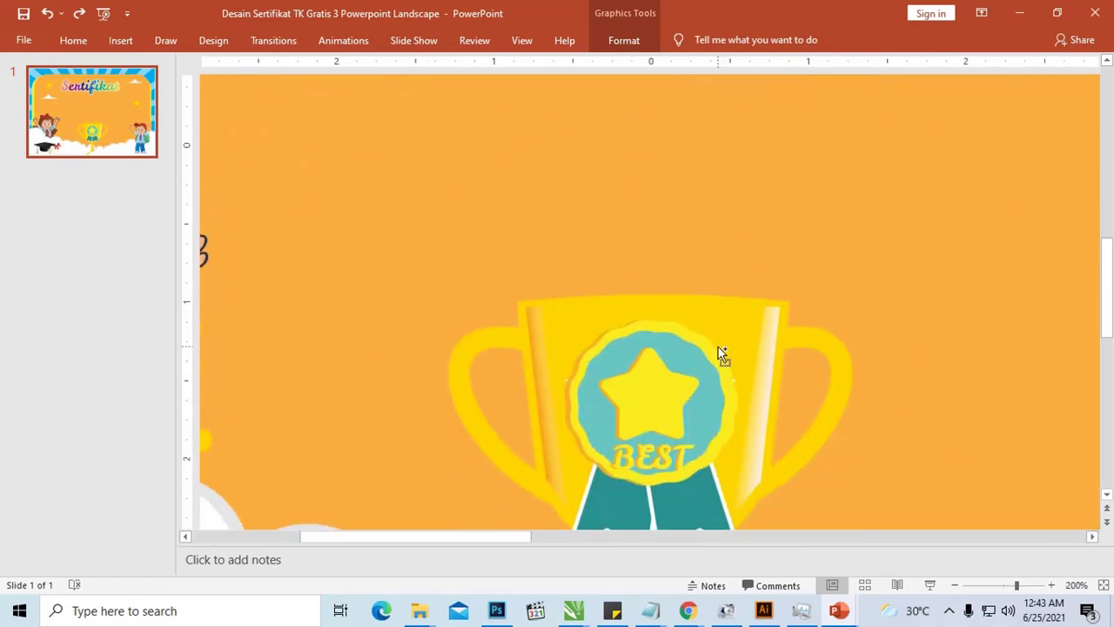
ctrl+scroll(667, 345, down, 5)
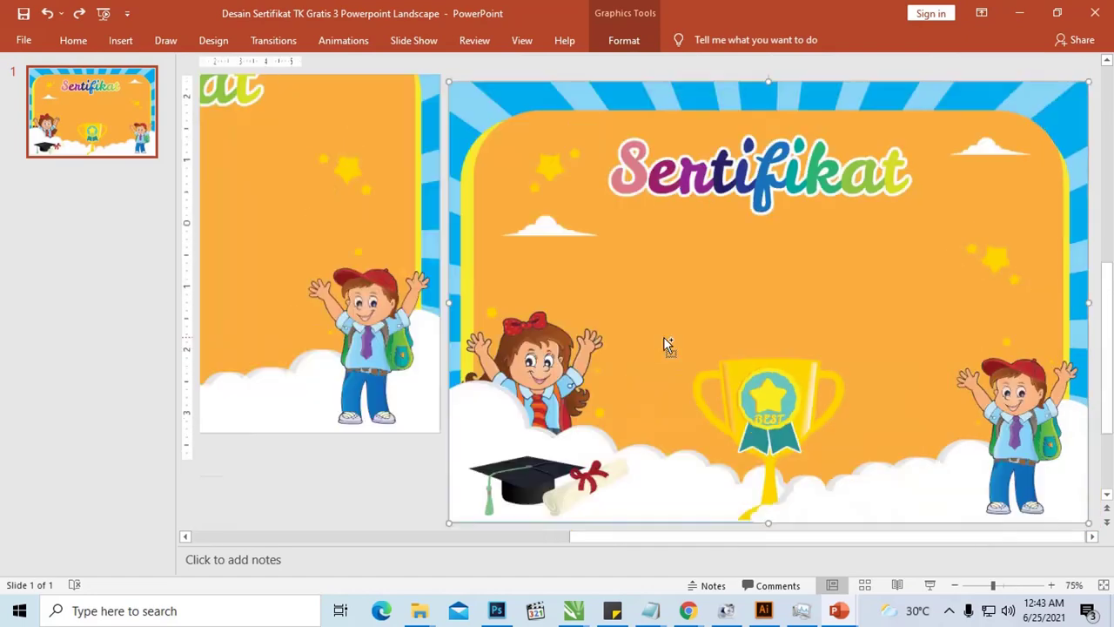
ctrl+scroll(690, 342, down, 5)
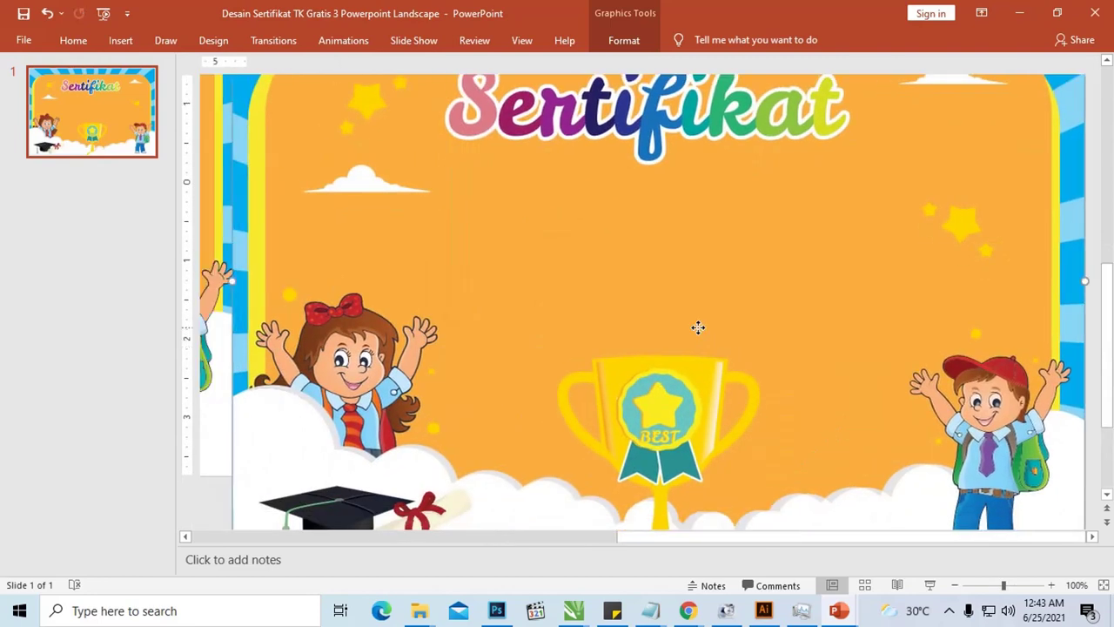
right_click(691, 311)
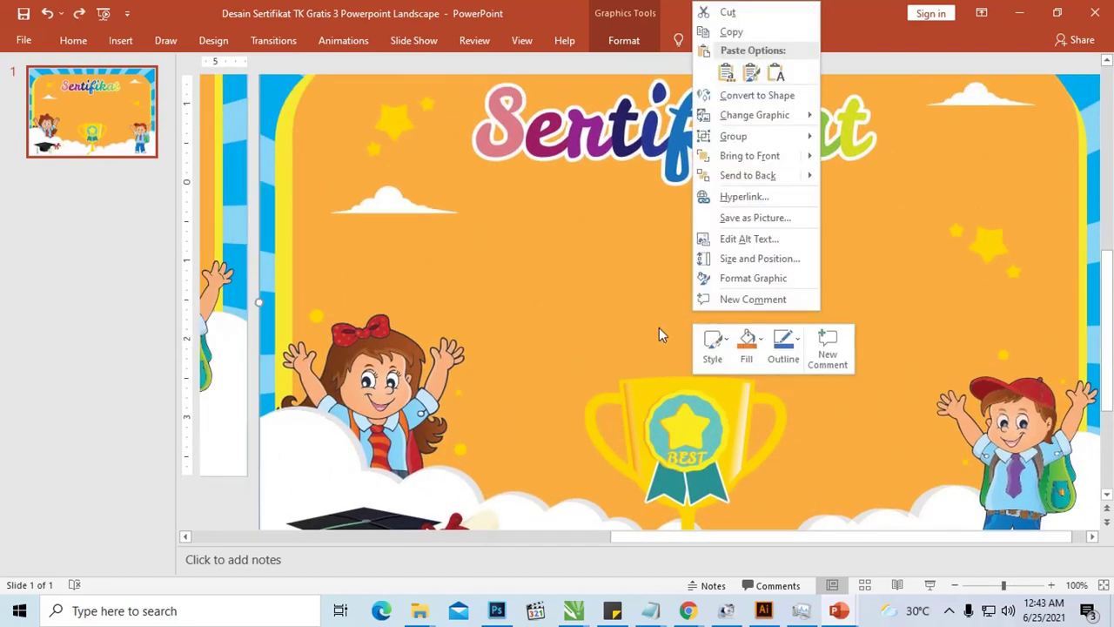
click(479, 257)
ctrl+scroll(479, 257, down, 5)
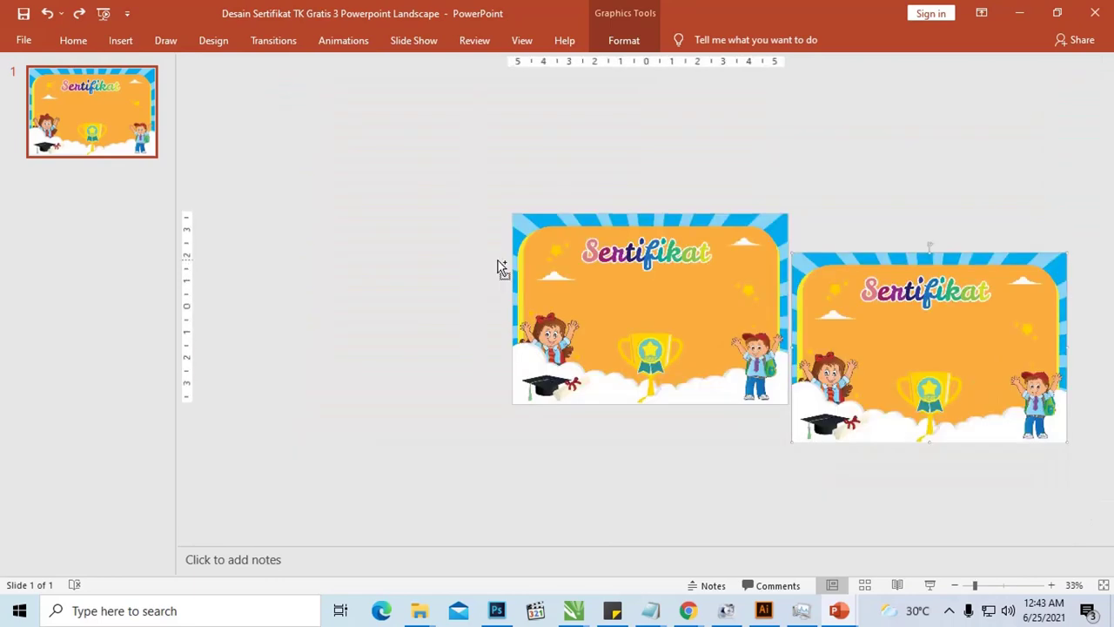
ctrl+scroll(585, 257, up, 5)
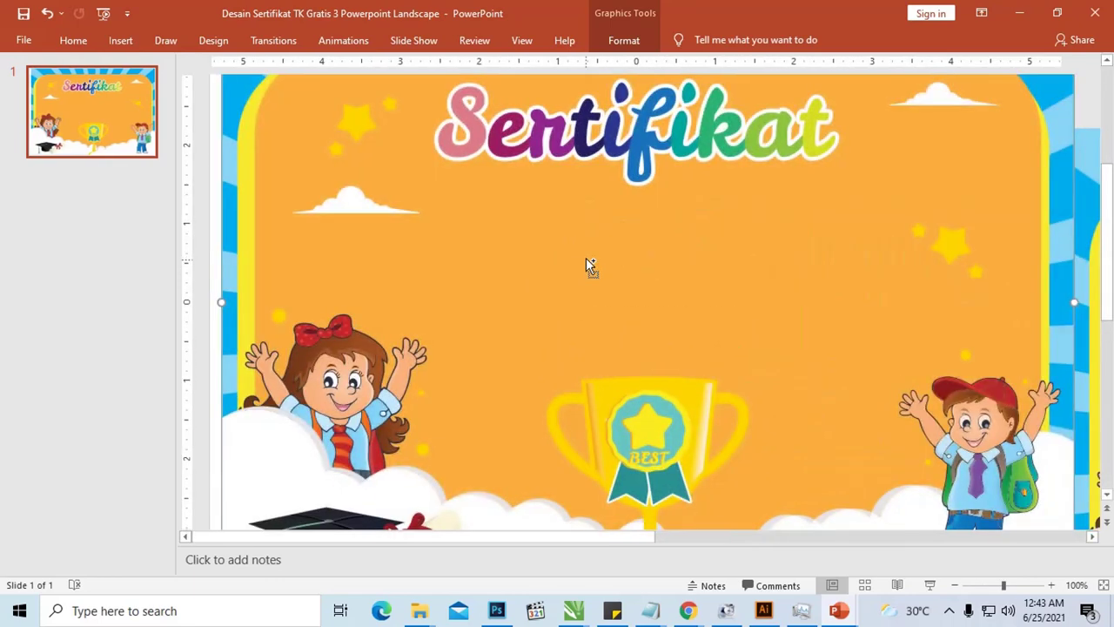
drag(627, 260, 614, 261)
right_click(615, 261)
mouse_move(657, 394)
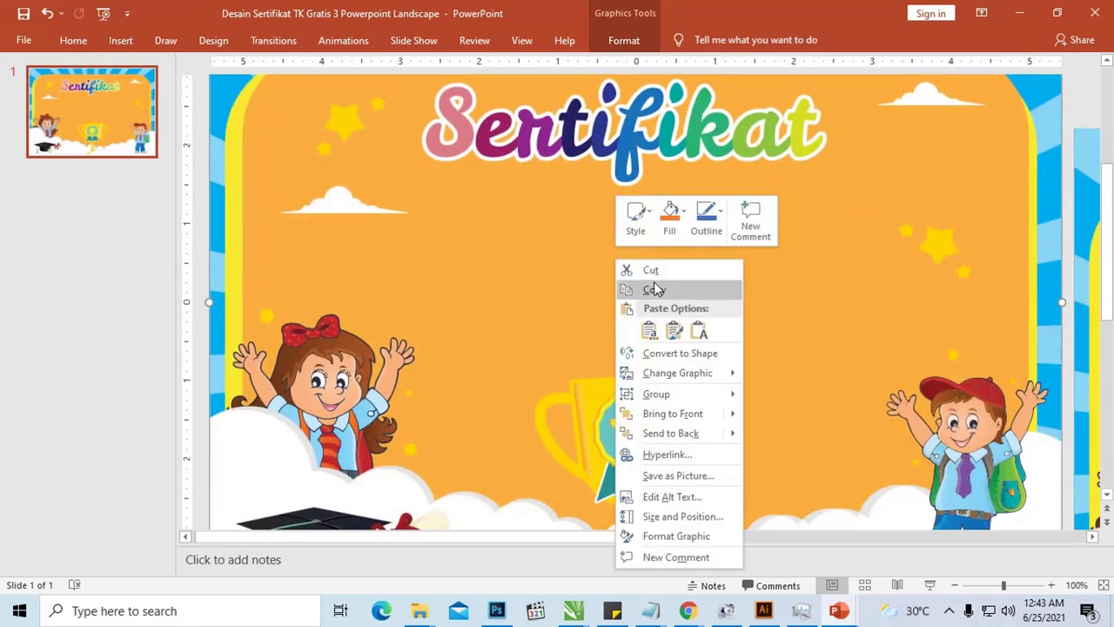
click(771, 436)
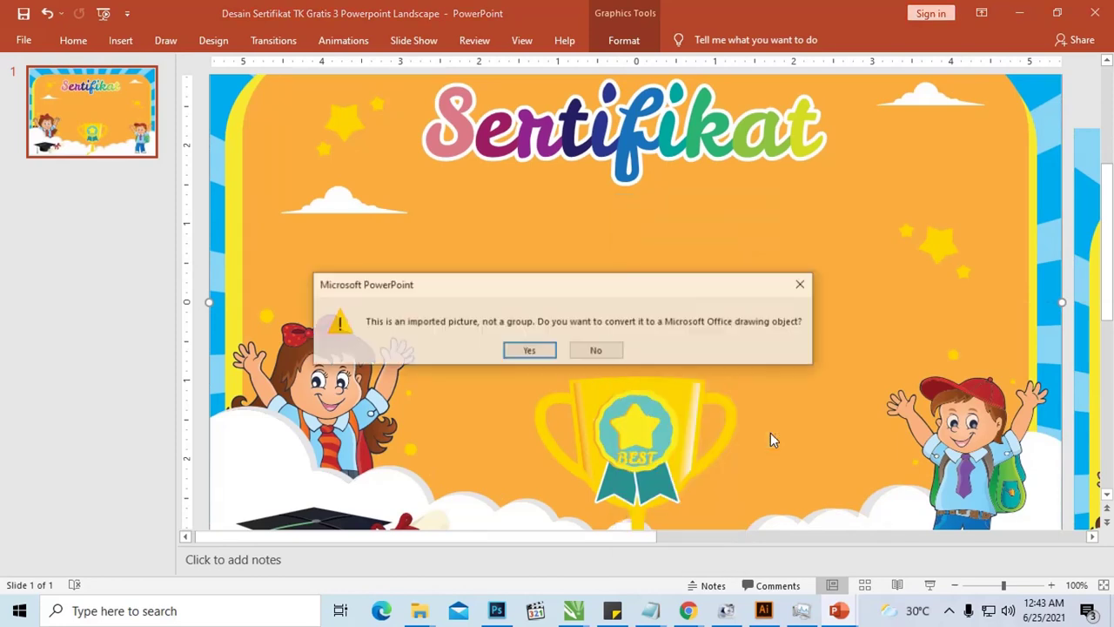
click(533, 352)
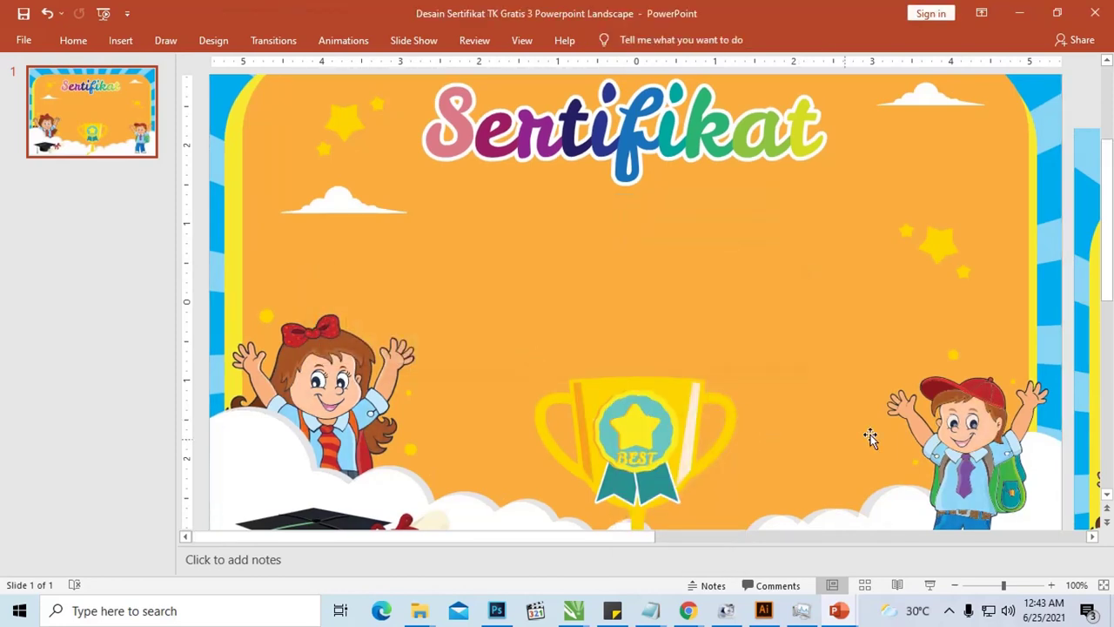
Split the certificate graphic into separate shapes and inspect its individual pieces.
scroll(905, 427, down, 3)
scroll(698, 361, up, 3)
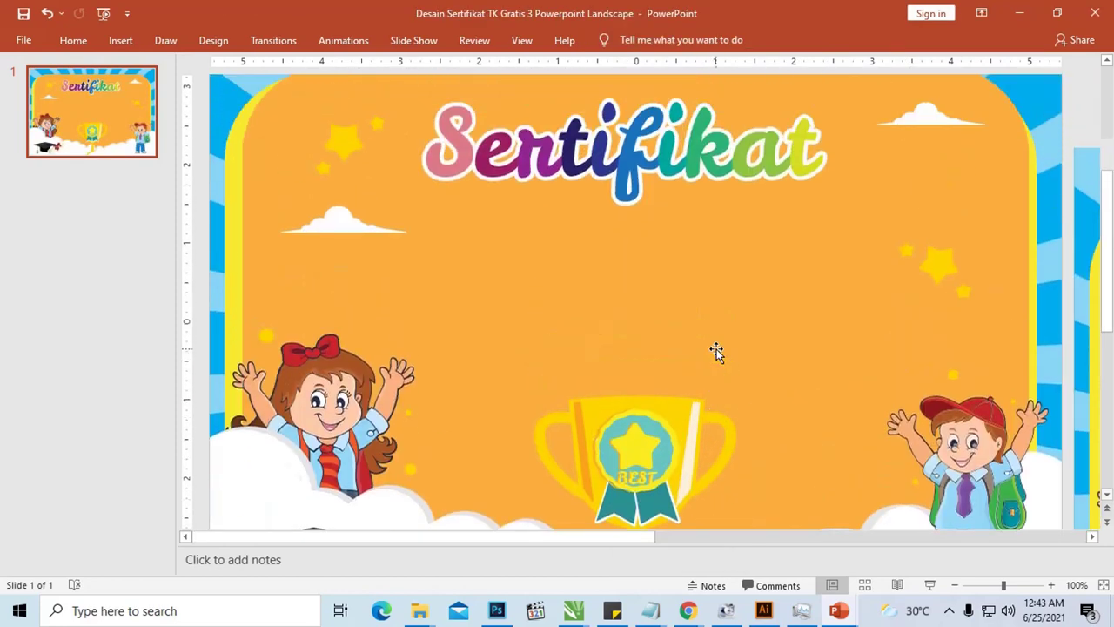
scroll(709, 354, up, 2)
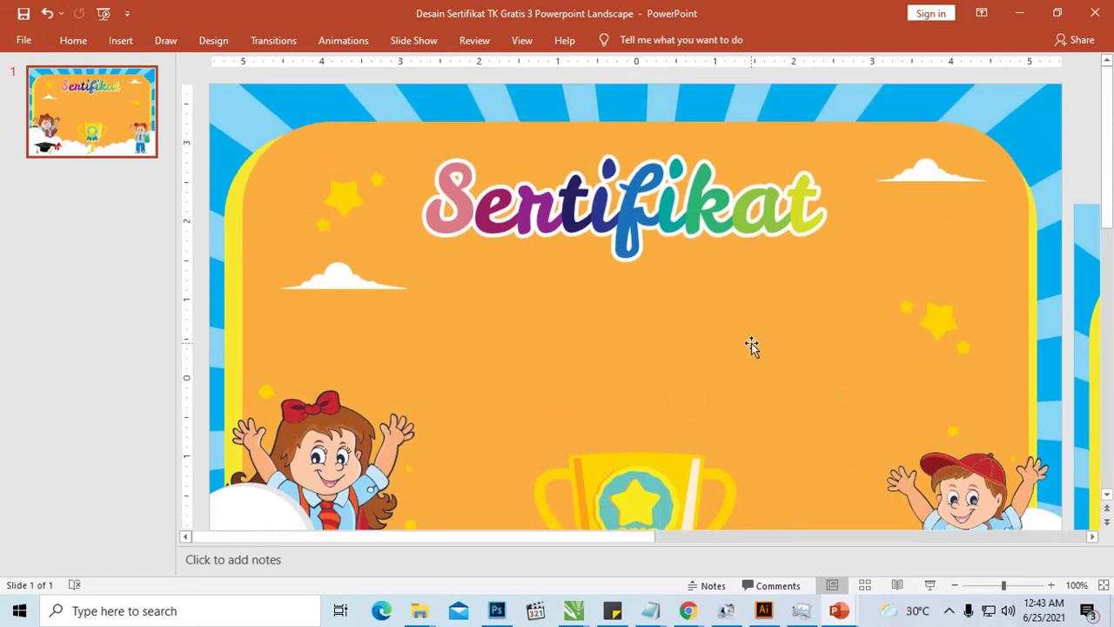
click(676, 314)
scroll(678, 316, down, 3)
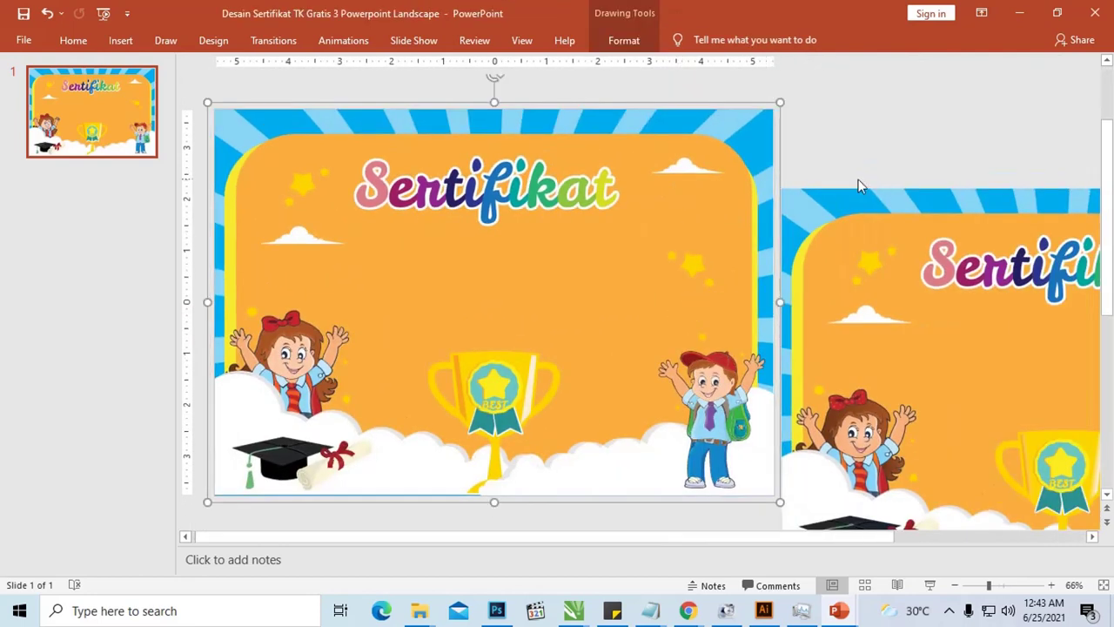
drag(757, 149, 684, 131)
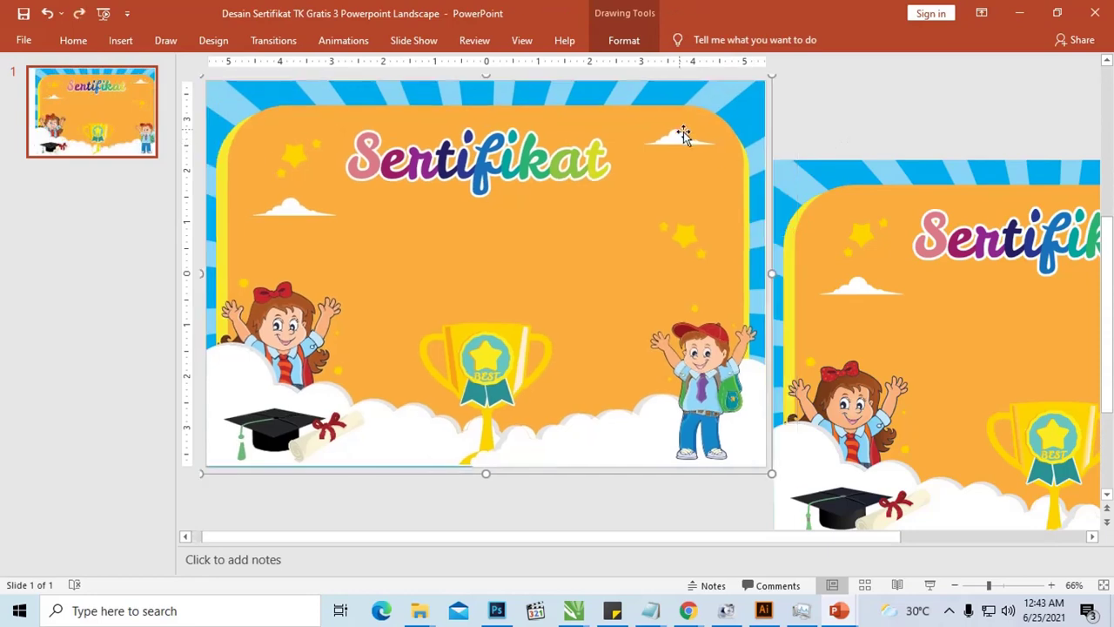
right_click(683, 131)
mouse_move(722, 224)
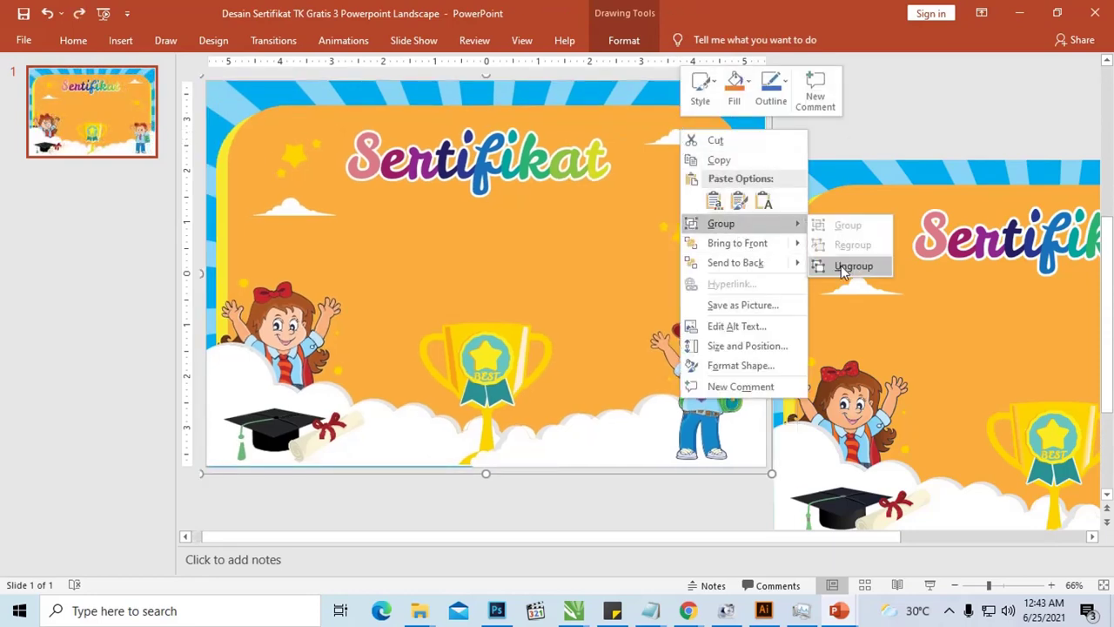
click(846, 265)
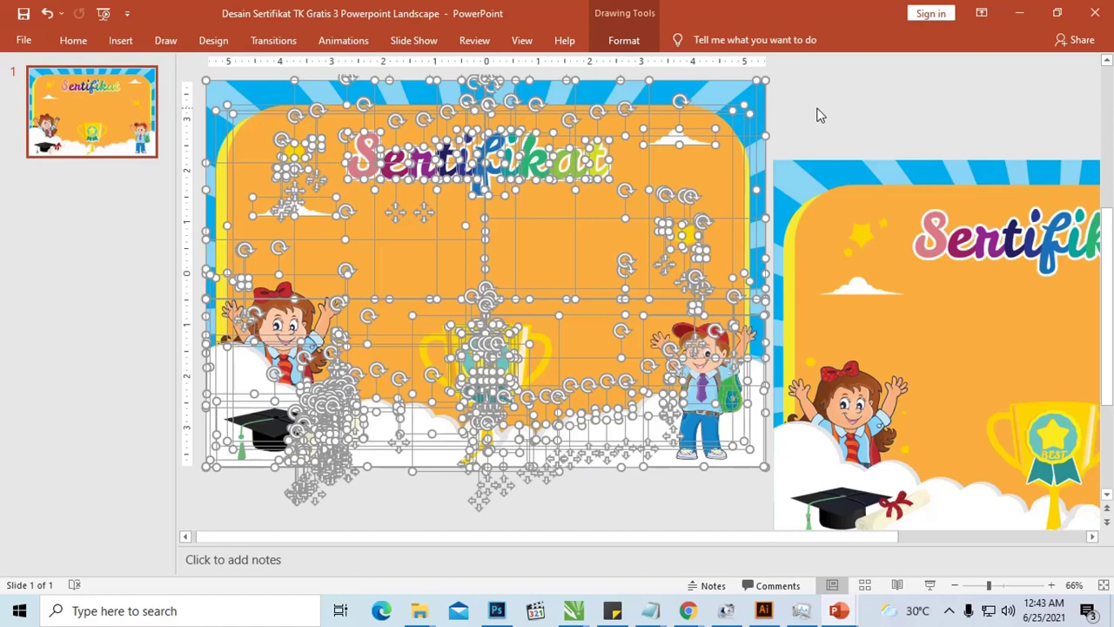
click(794, 109)
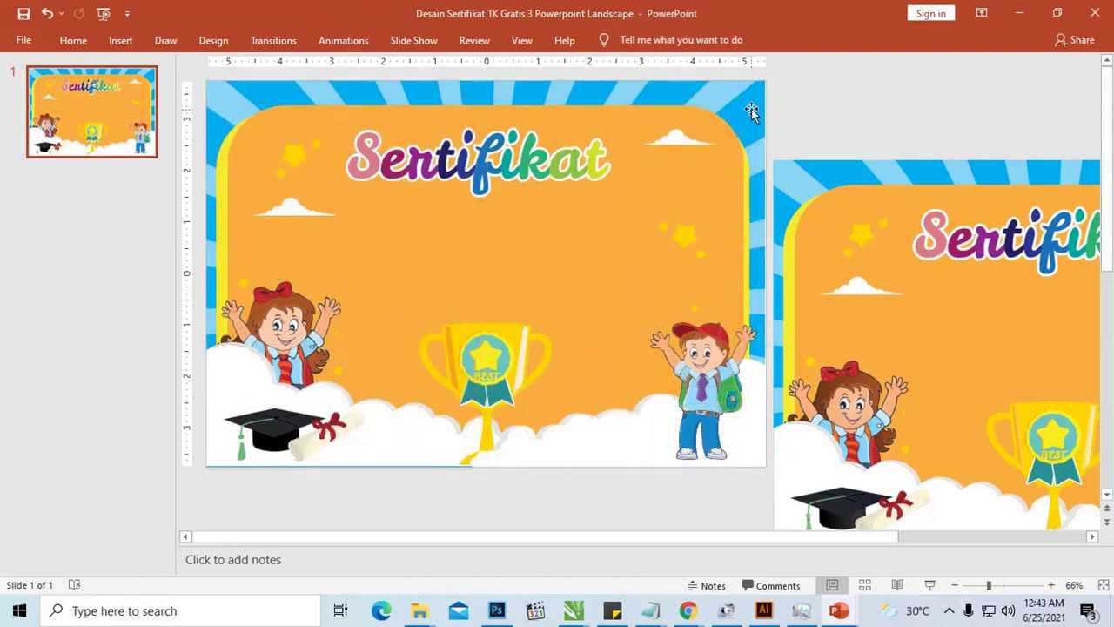
click(756, 111)
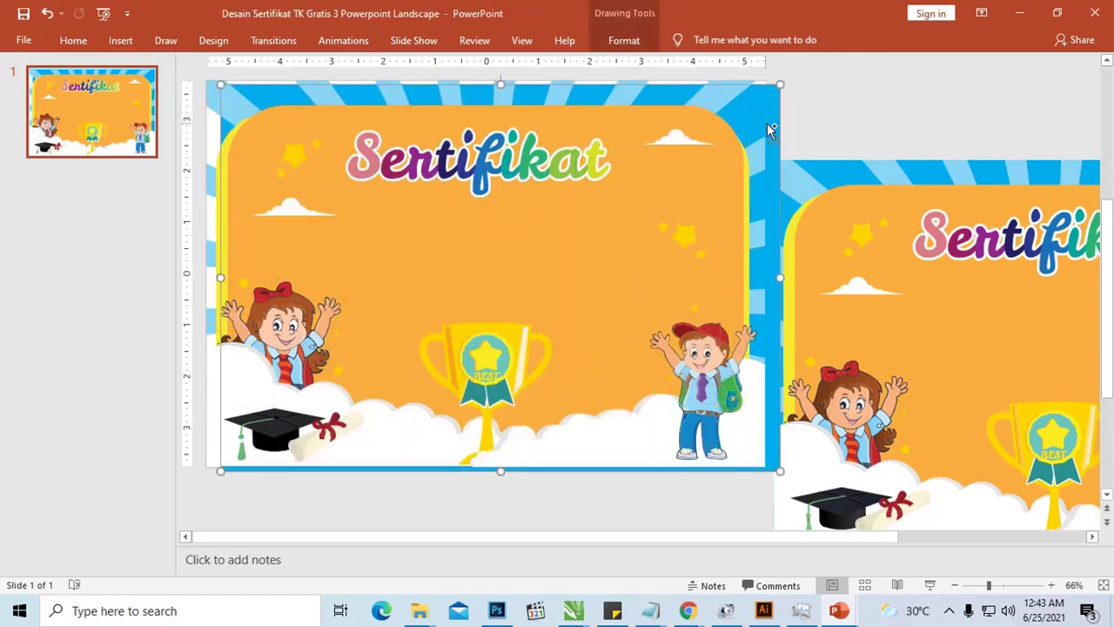
click(729, 101)
click(709, 94)
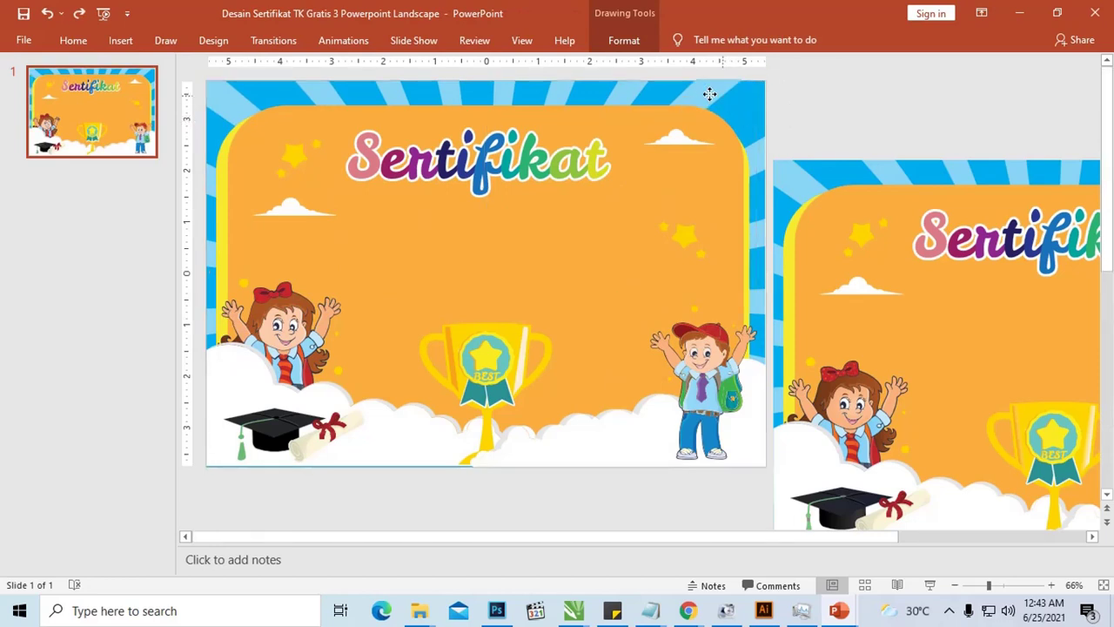
key(ctrl+z)
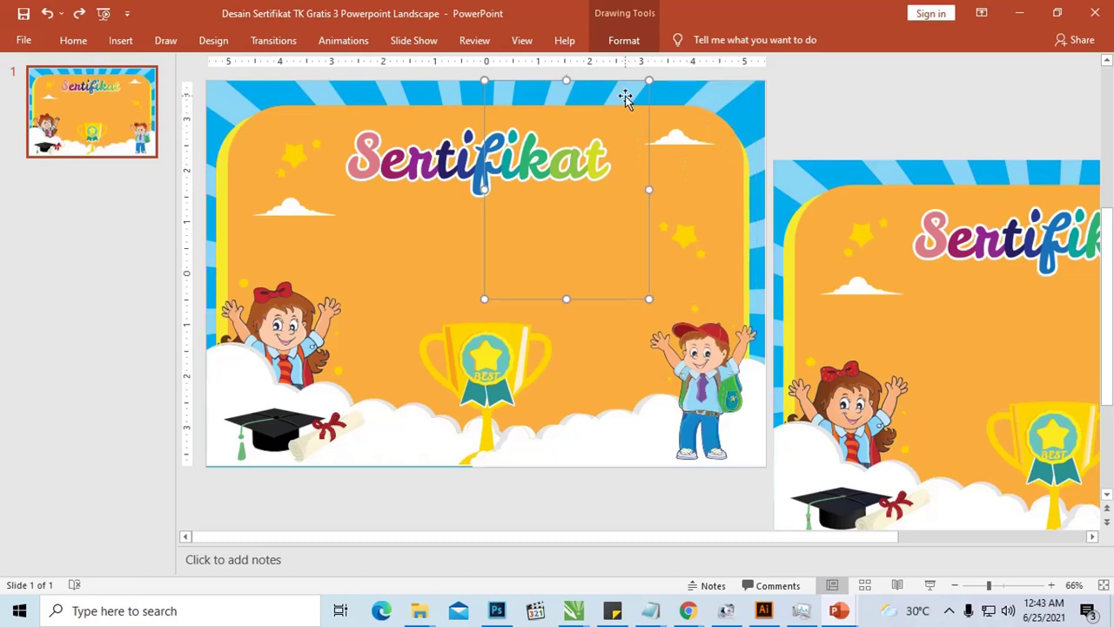
Fill the small cloud at the top right with dark gold.
click(596, 162)
click(679, 141)
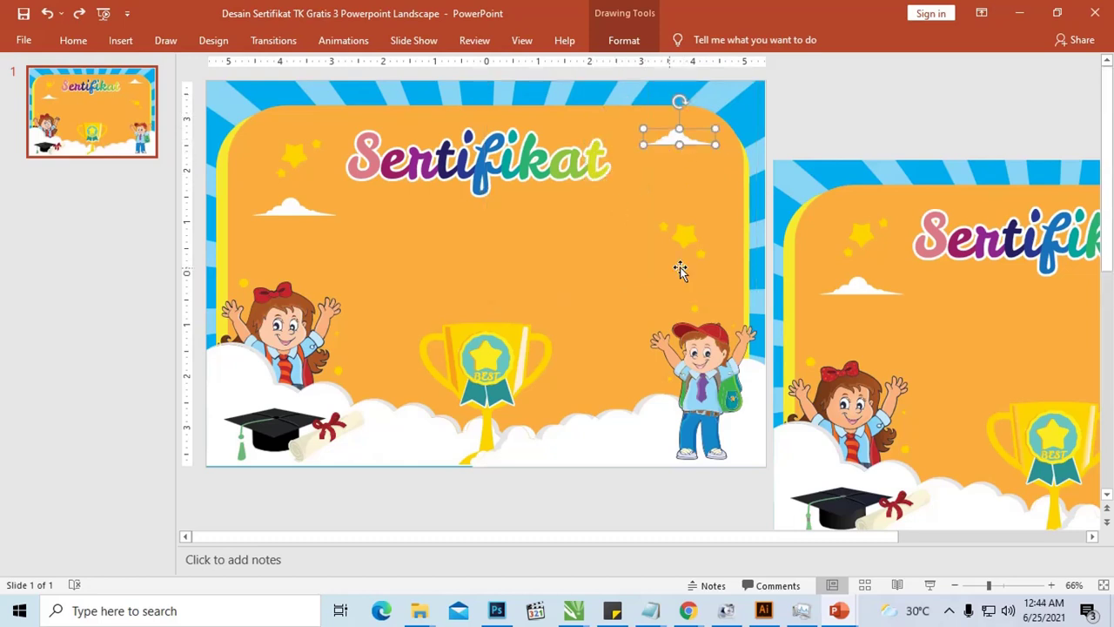
click(609, 49)
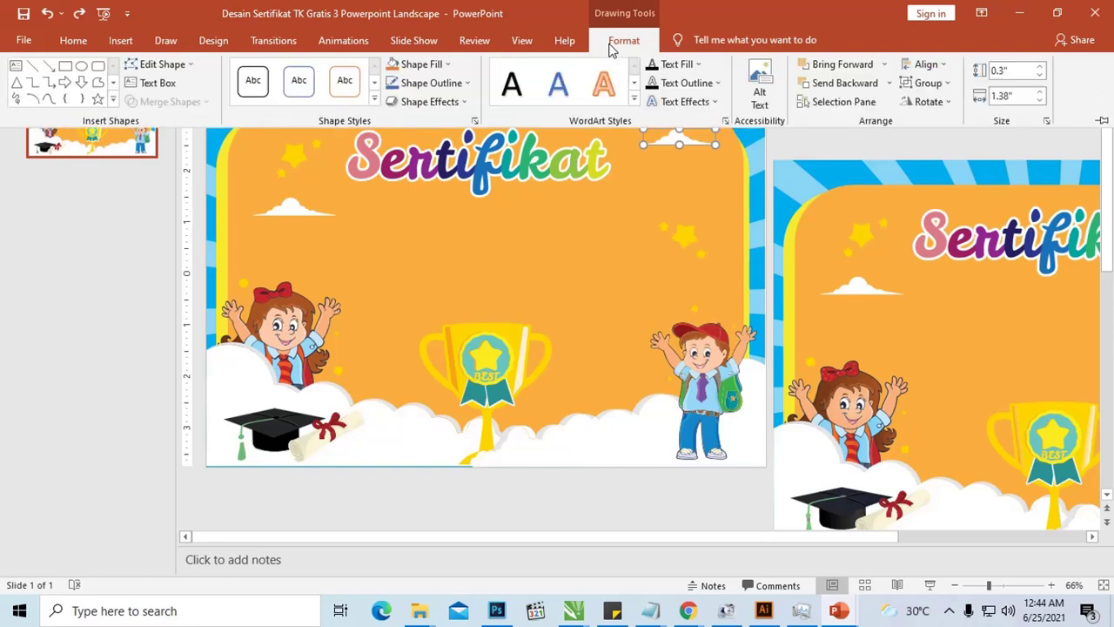
click(425, 64)
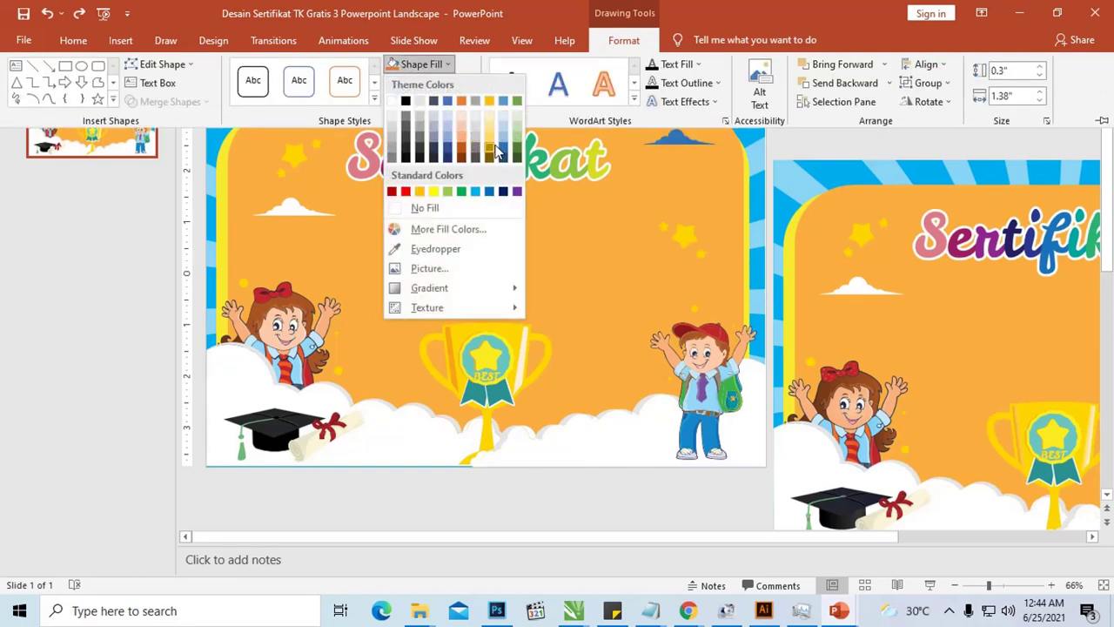
click(490, 146)
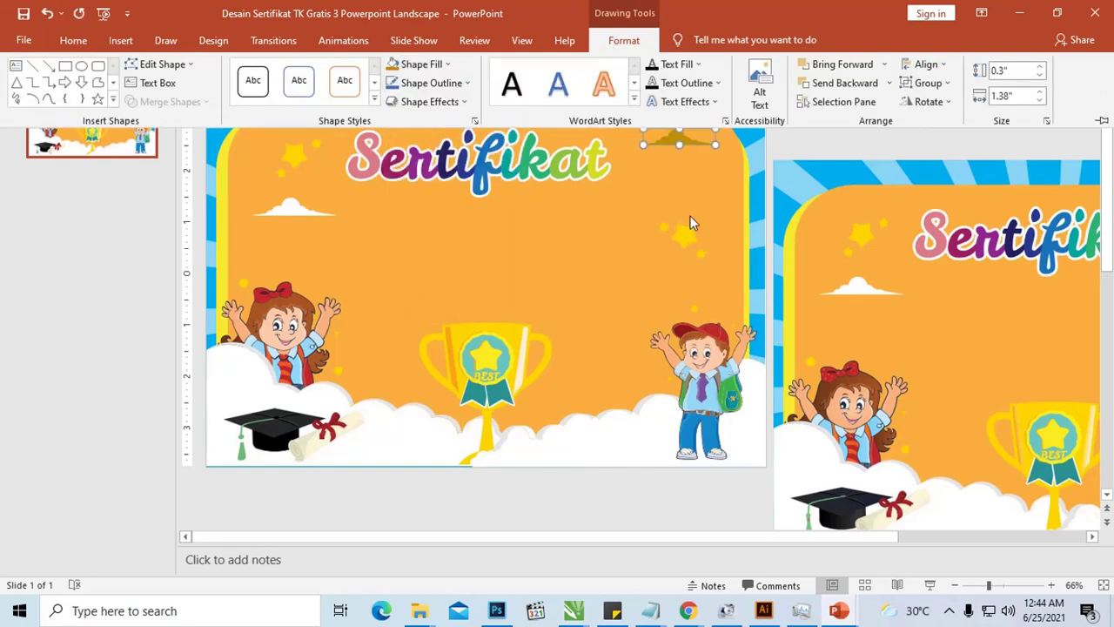
Check the boy figure's grouping options, then close the landscape presentation.
click(712, 342)
key(ctrl+y)
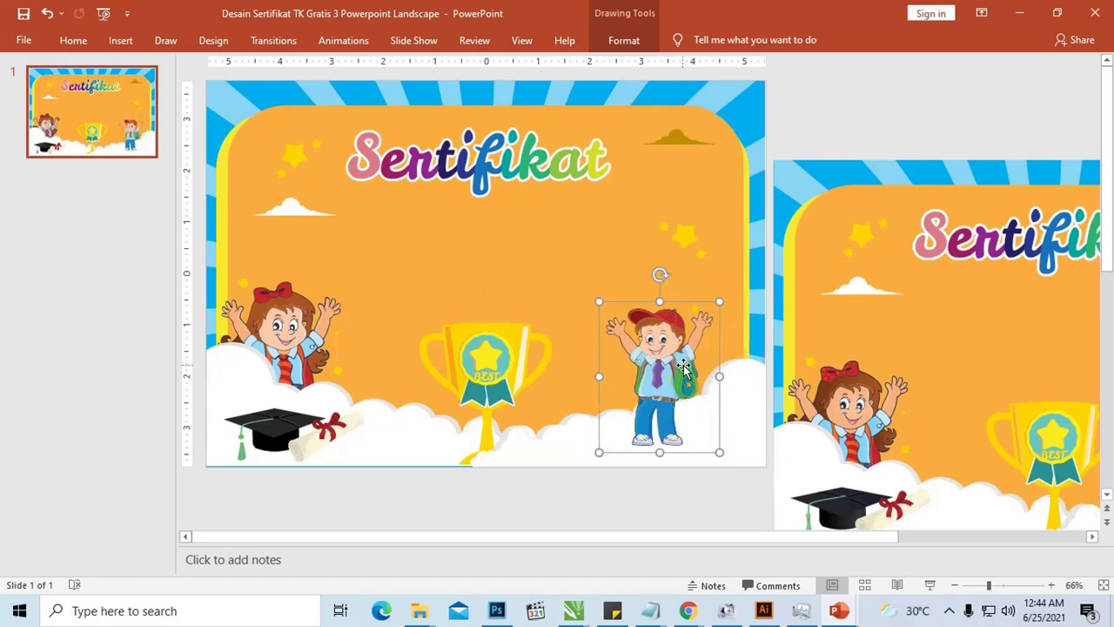
key(ctrl+z)
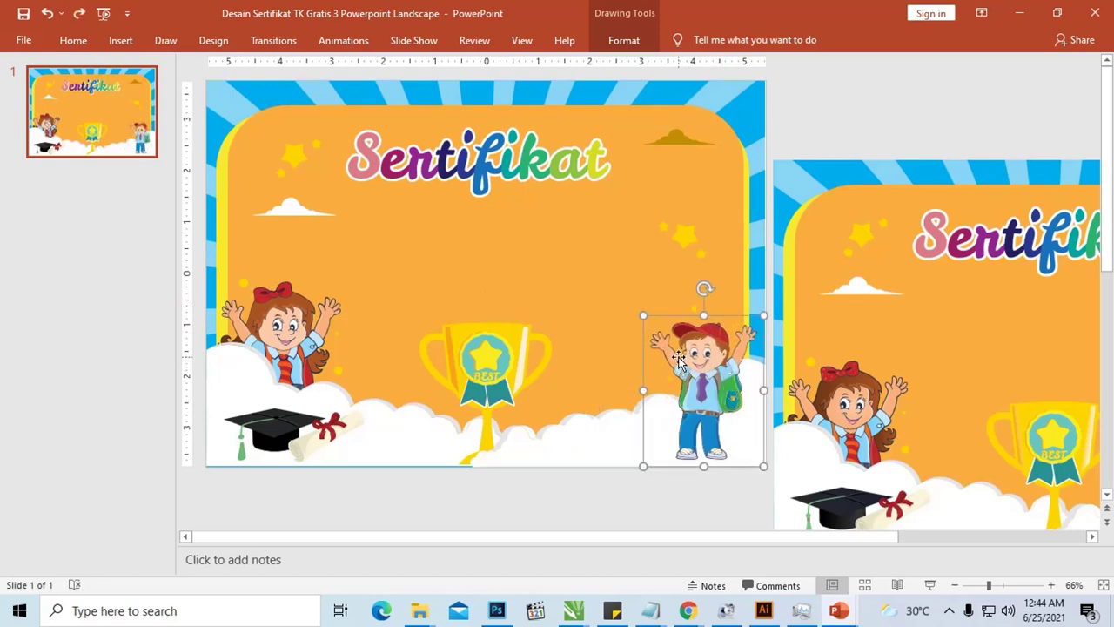
right_click(683, 357)
mouse_move(721, 183)
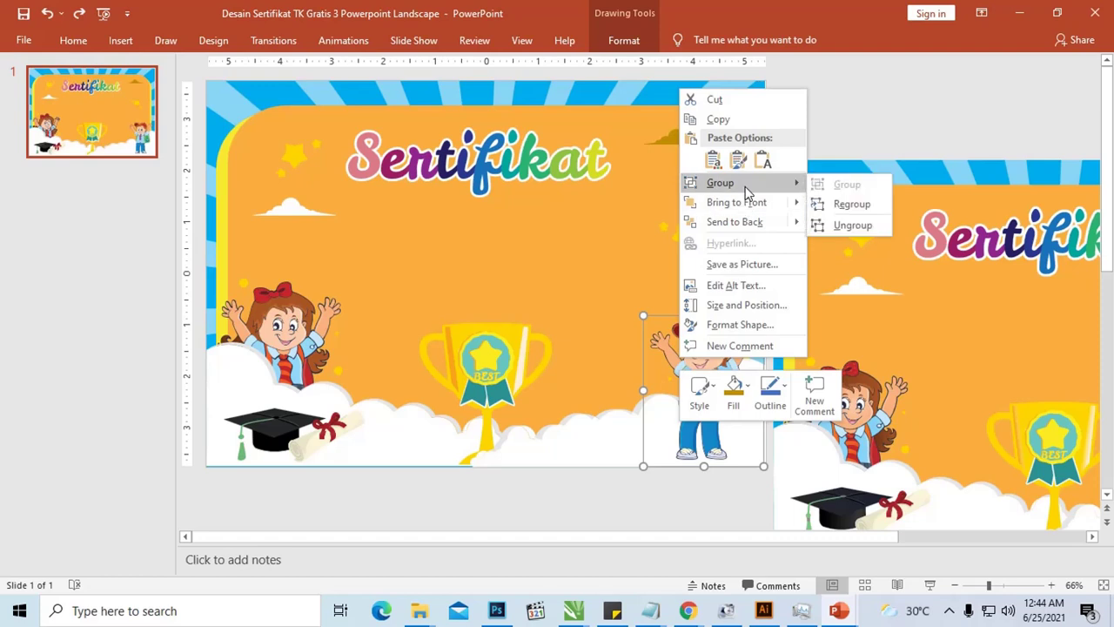
click(842, 116)
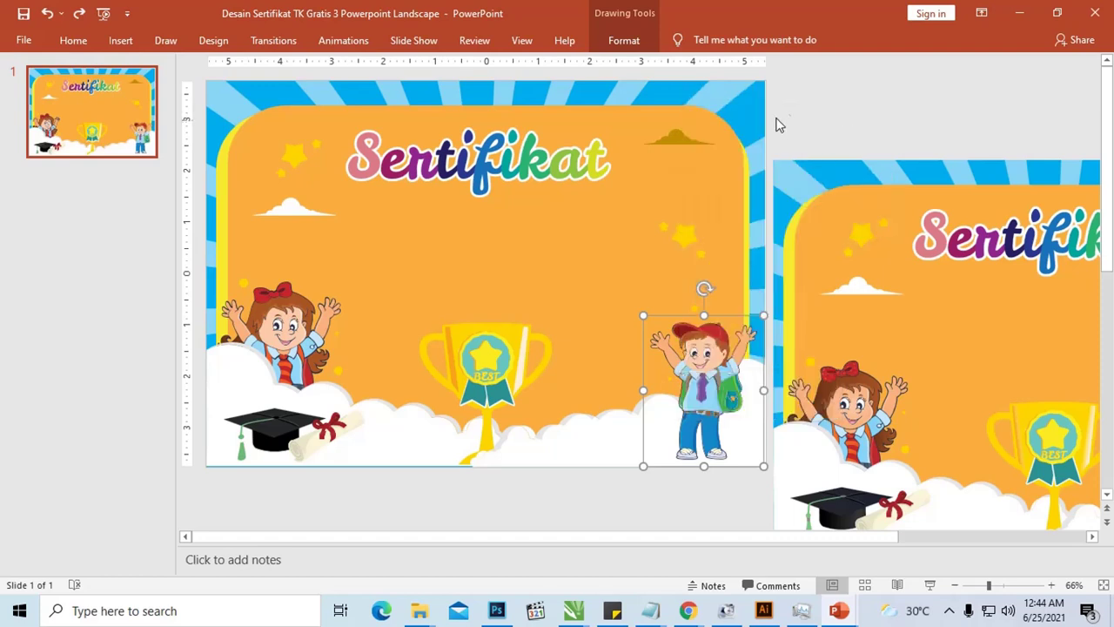
click(1095, 13)
Close PowerPoint without saving and open the Sertifikat TK Word 3 folder.
click(595, 345)
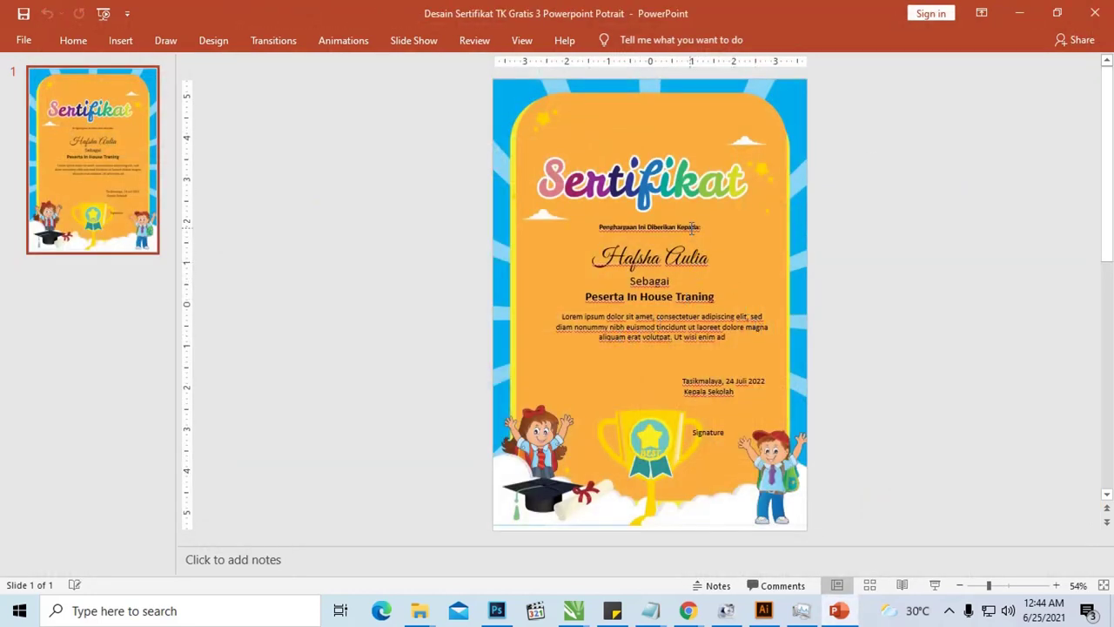
click(1095, 13)
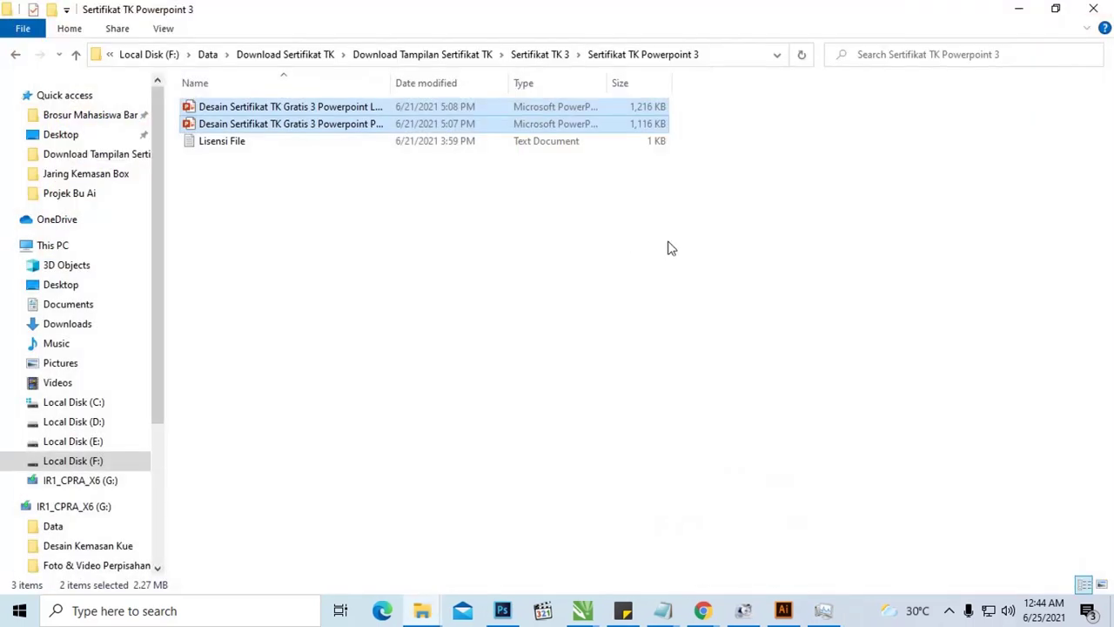
key(alt+Up)
double_click(697, 129)
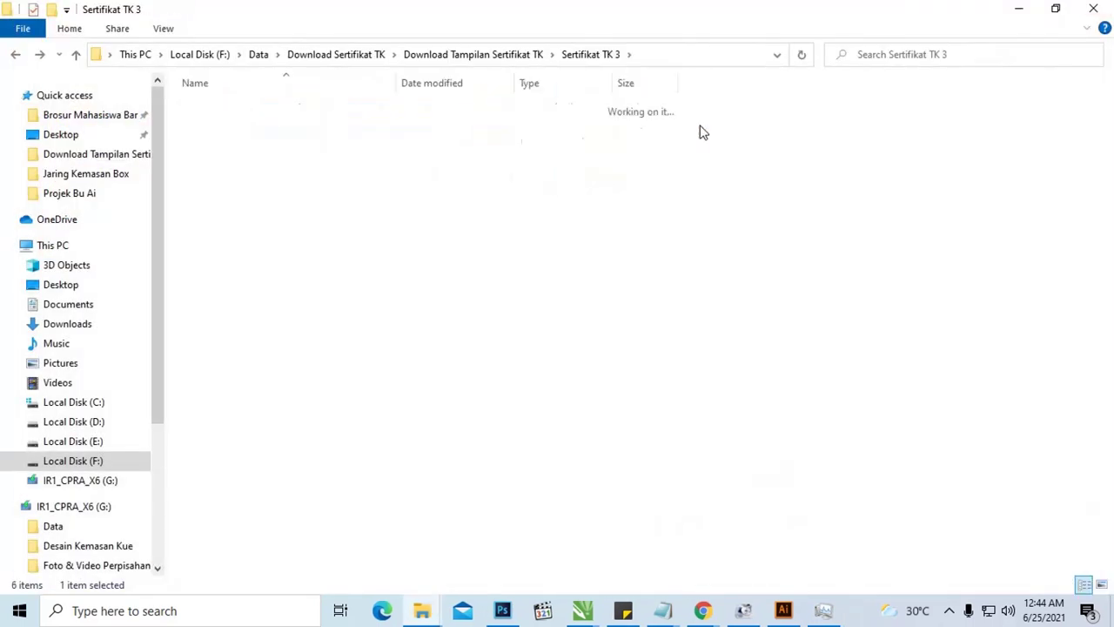
Open both the landscape and portrait Word certificate files together.
click(368, 109)
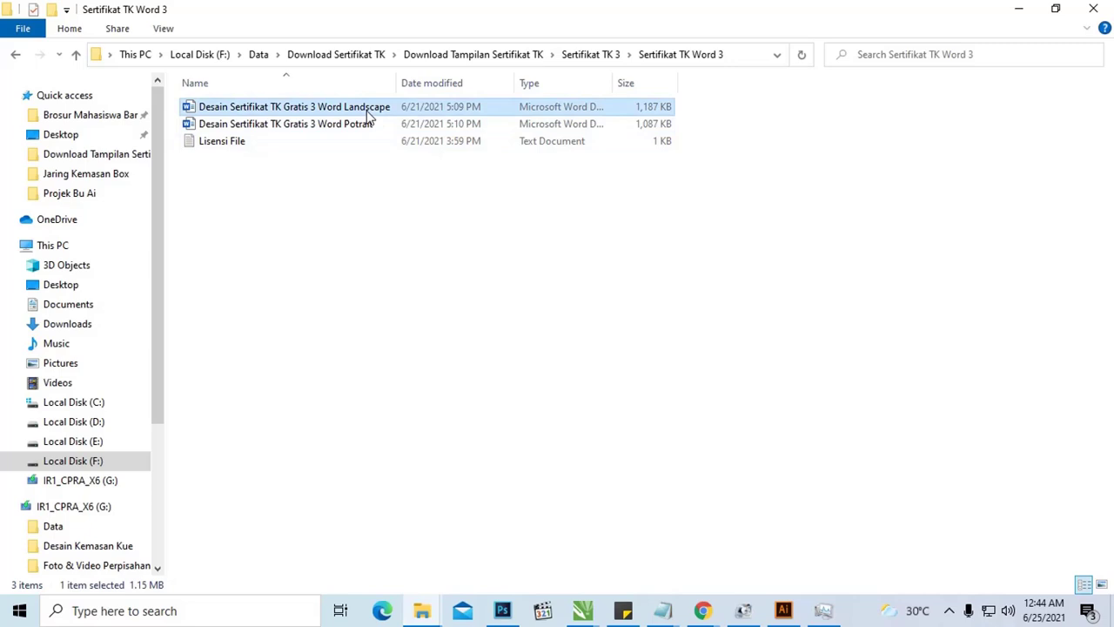
ctrl+click(360, 124)
right_click(358, 127)
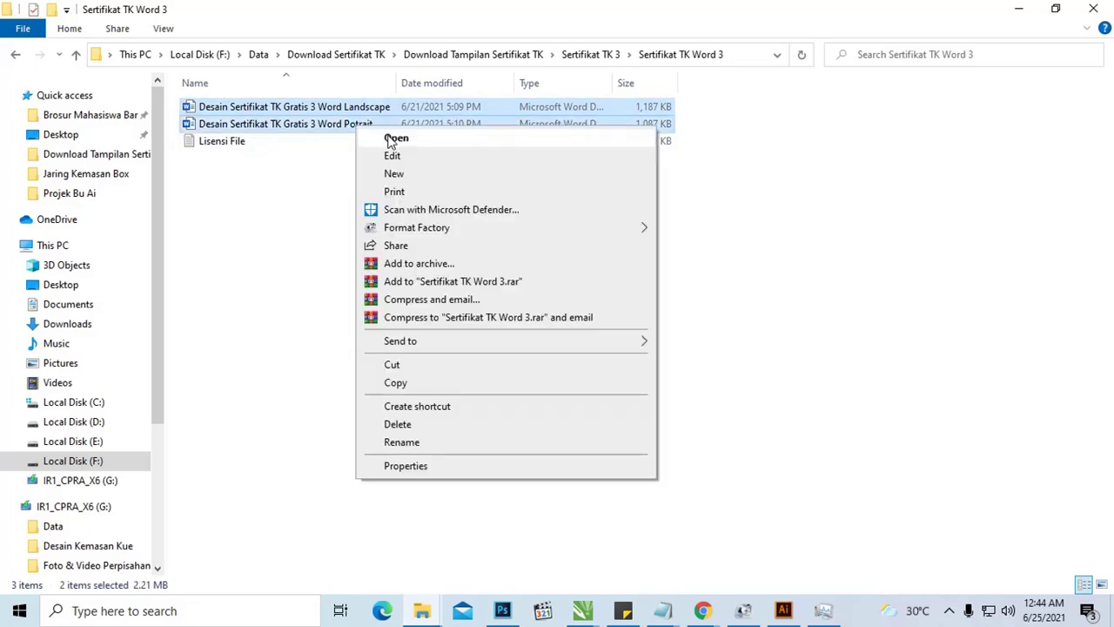
click(394, 139)
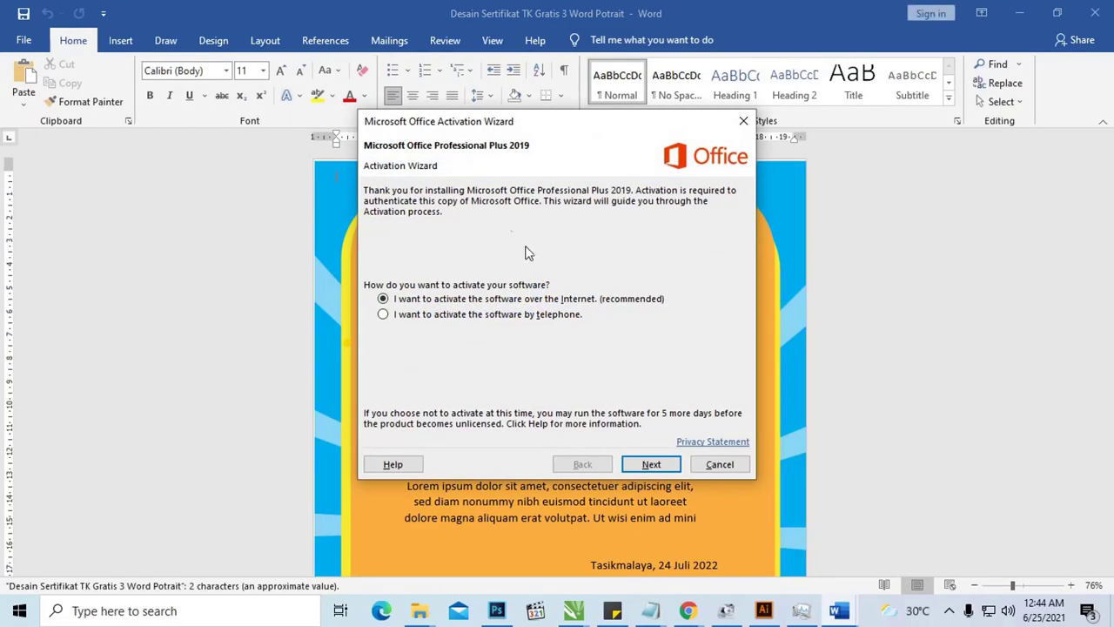
Dismiss the activation prompt and ungroup the portrait certificate's background graphic.
click(719, 464)
scroll(697, 318, down, 1)
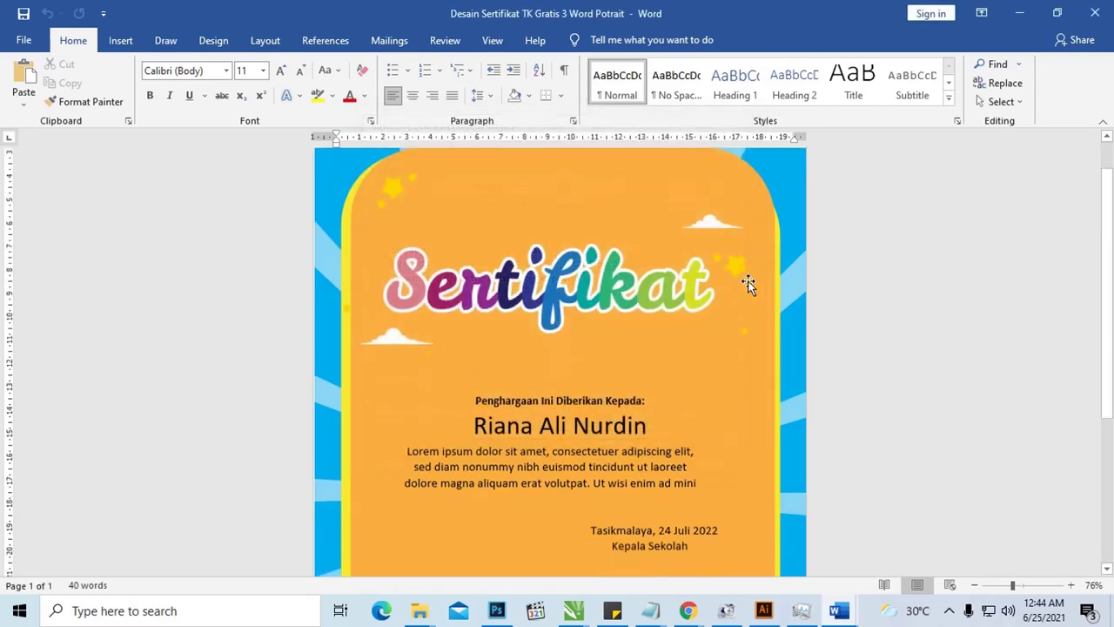
scroll(752, 276, down, 2)
scroll(753, 271, down, 2)
scroll(753, 269, down, 1)
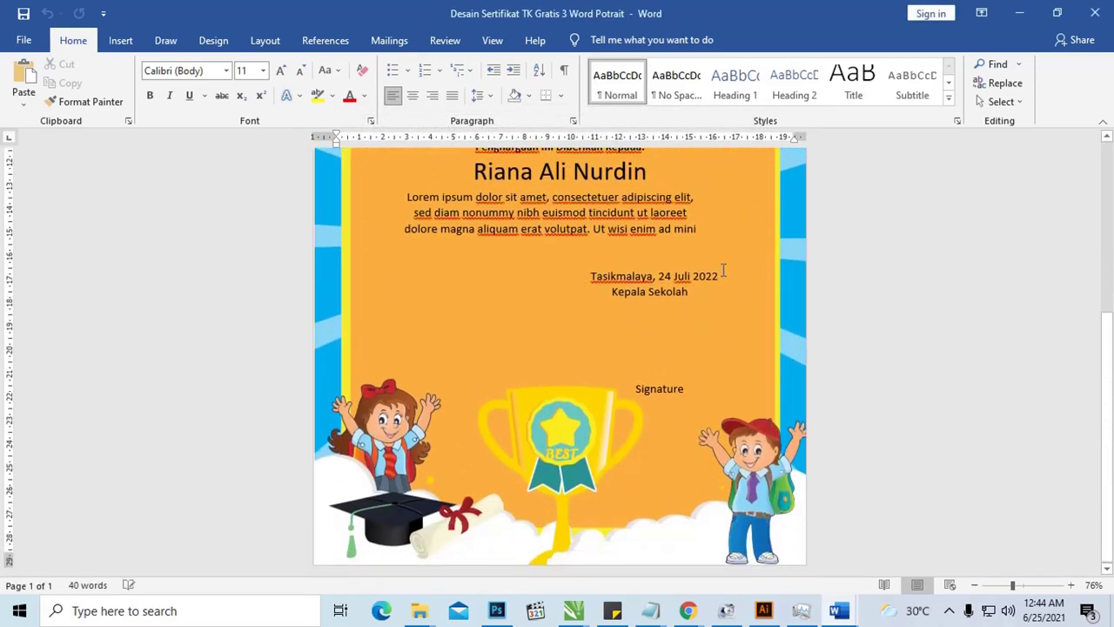
scroll(745, 268, up, 1)
scroll(744, 267, up, 5)
click(708, 193)
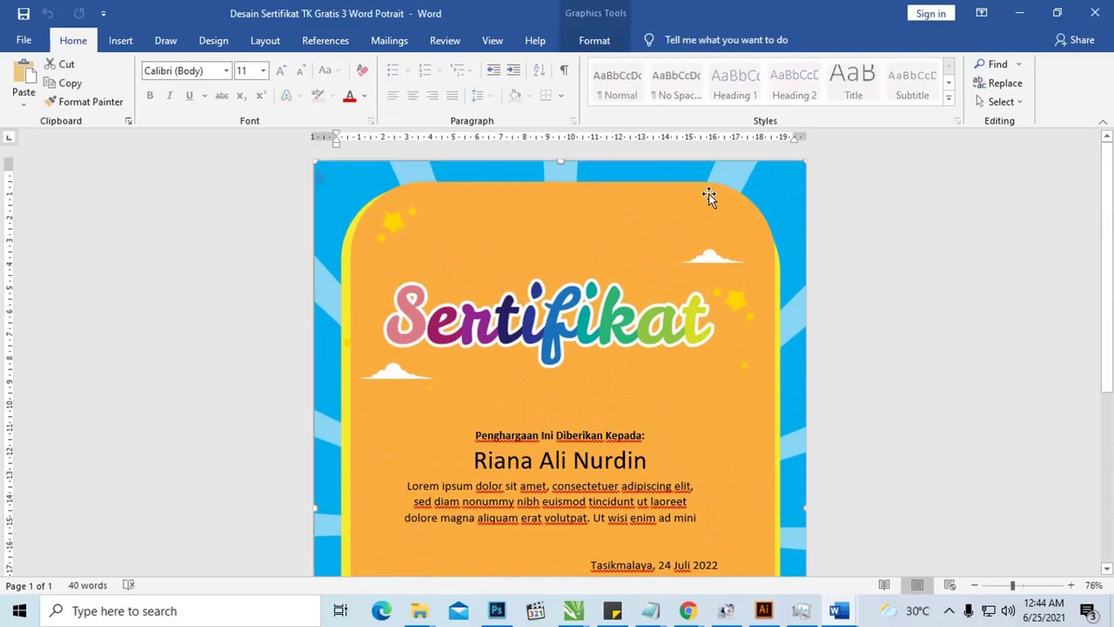
right_click(709, 194)
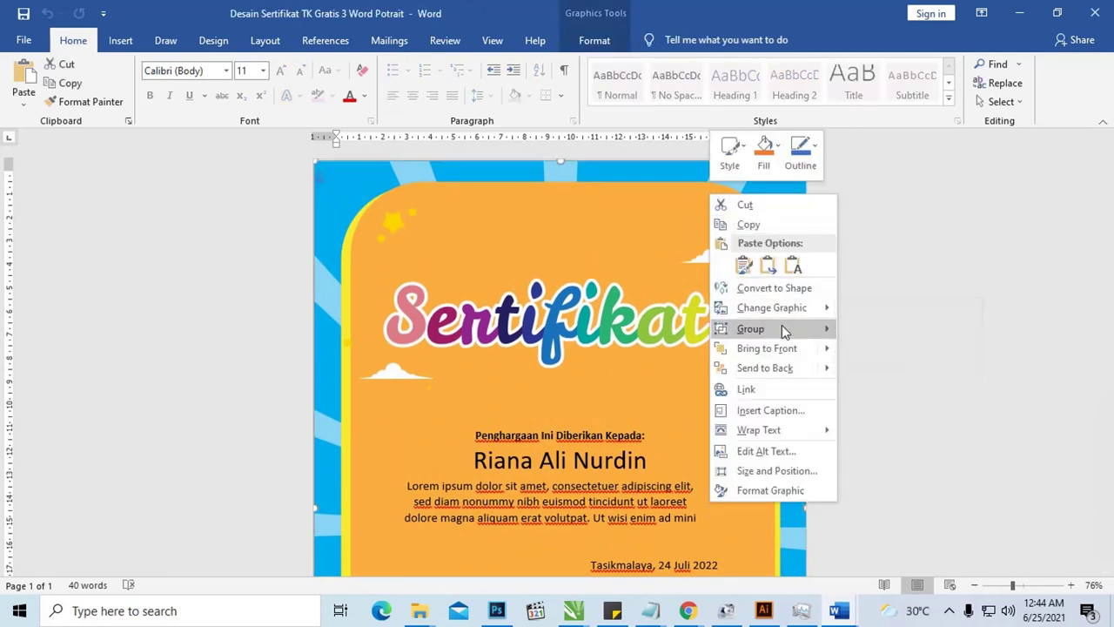
mouse_move(751, 329)
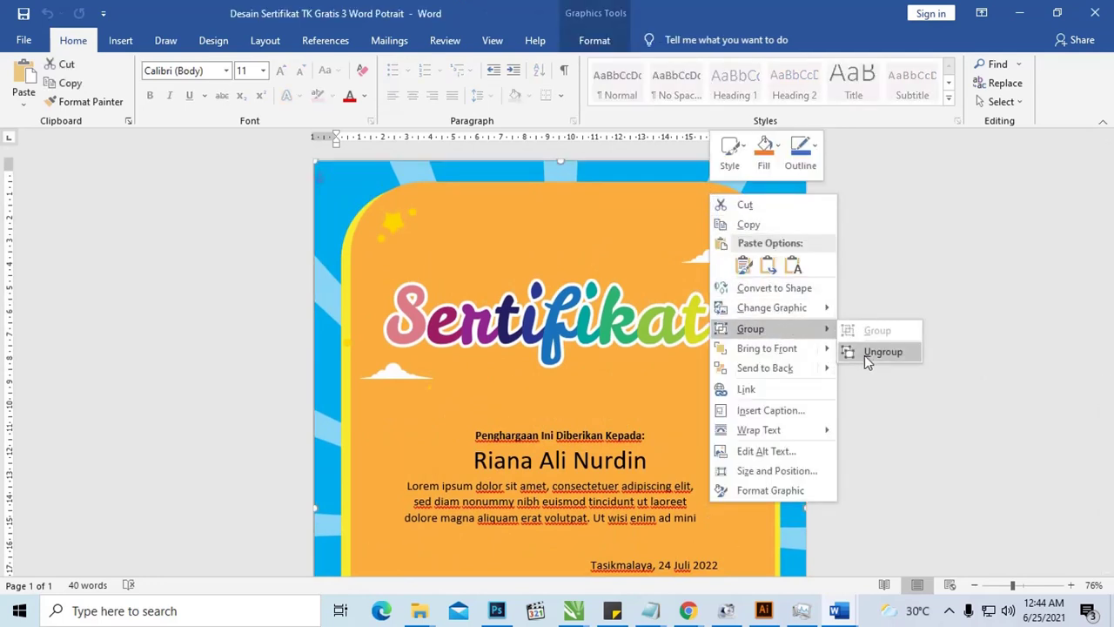
click(881, 352)
Select the text box lines from Penghargaan to Kepala Sekolah, then minimize the portrait document.
scroll(665, 348, down, 3)
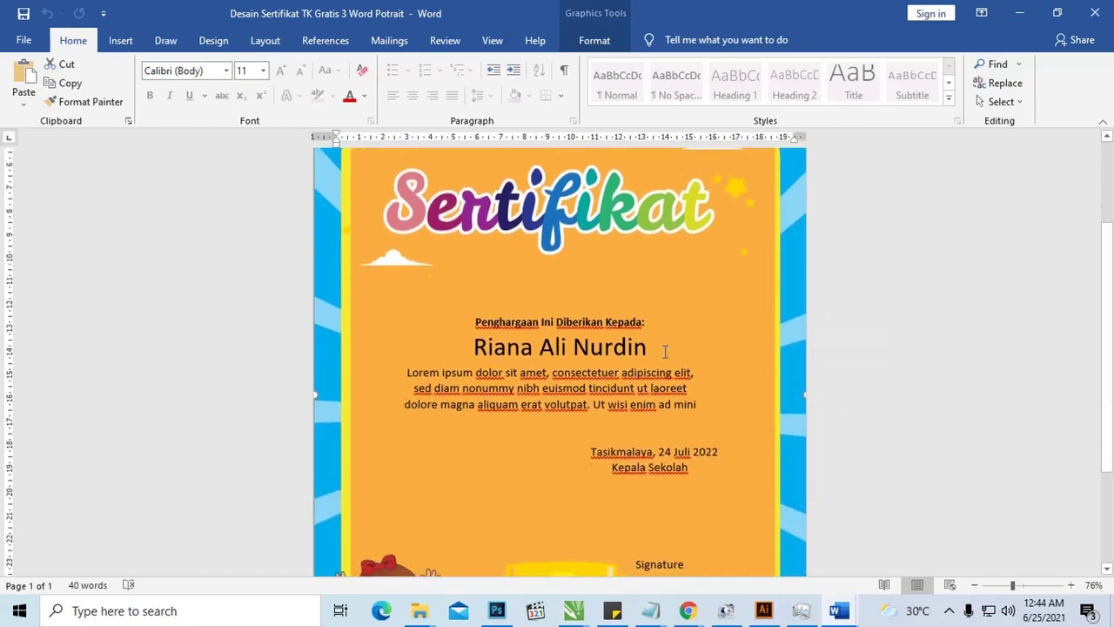
scroll(665, 351, down, 1)
click(589, 353)
drag(692, 430, 475, 288)
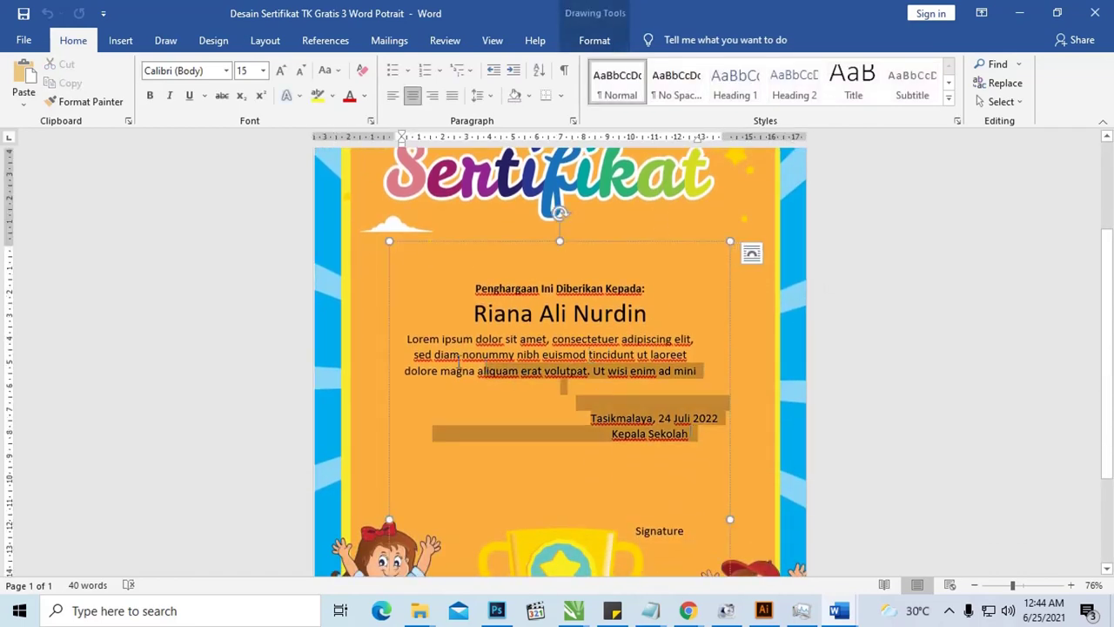
scroll(635, 320, up, 4)
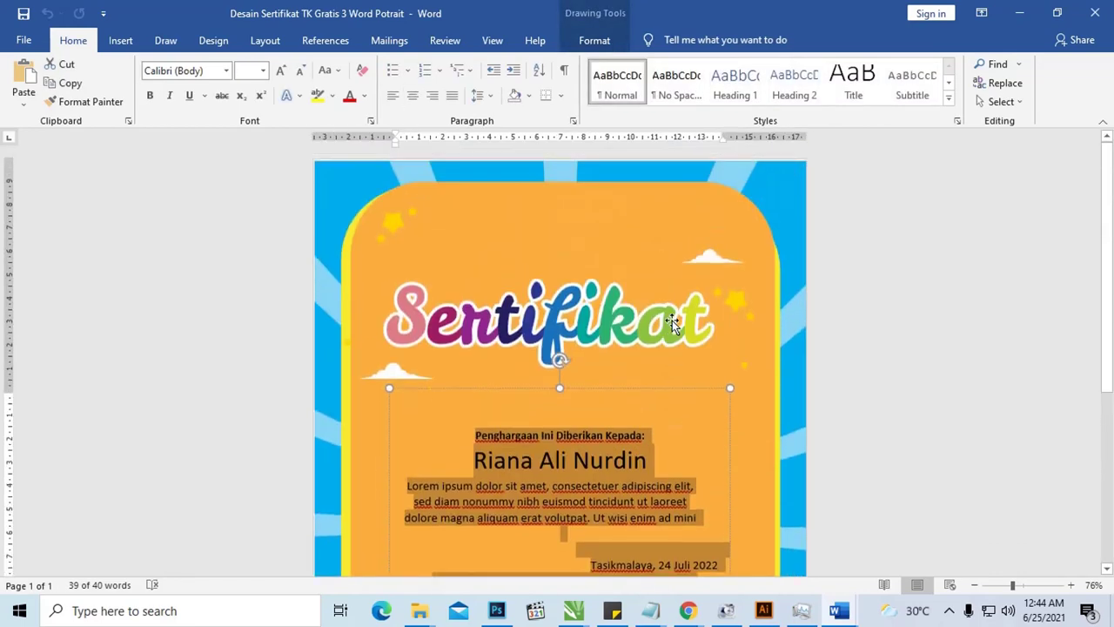
click(621, 189)
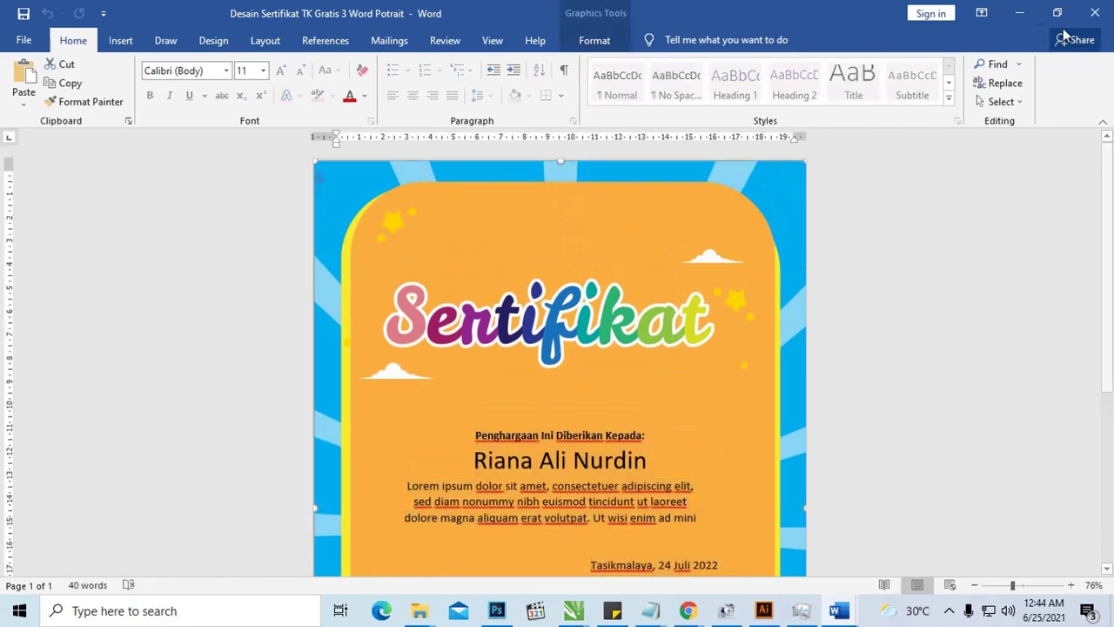
click(1020, 13)
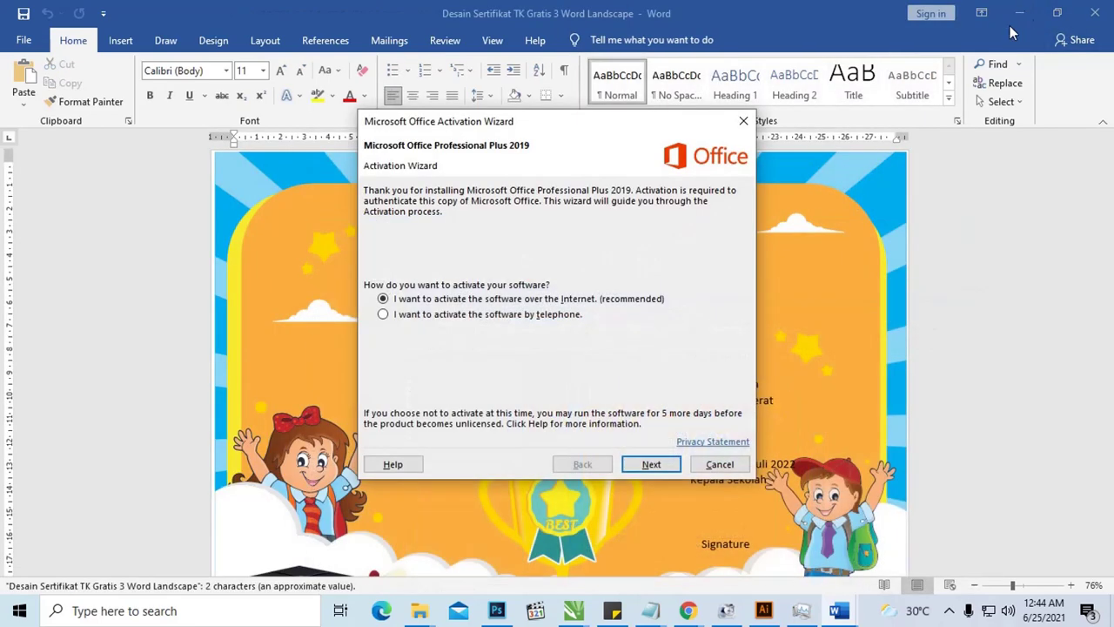
Dismiss the activation prompt, select the landscape background image, and restore down the Word window.
click(743, 121)
click(789, 252)
scroll(788, 253, down, 2)
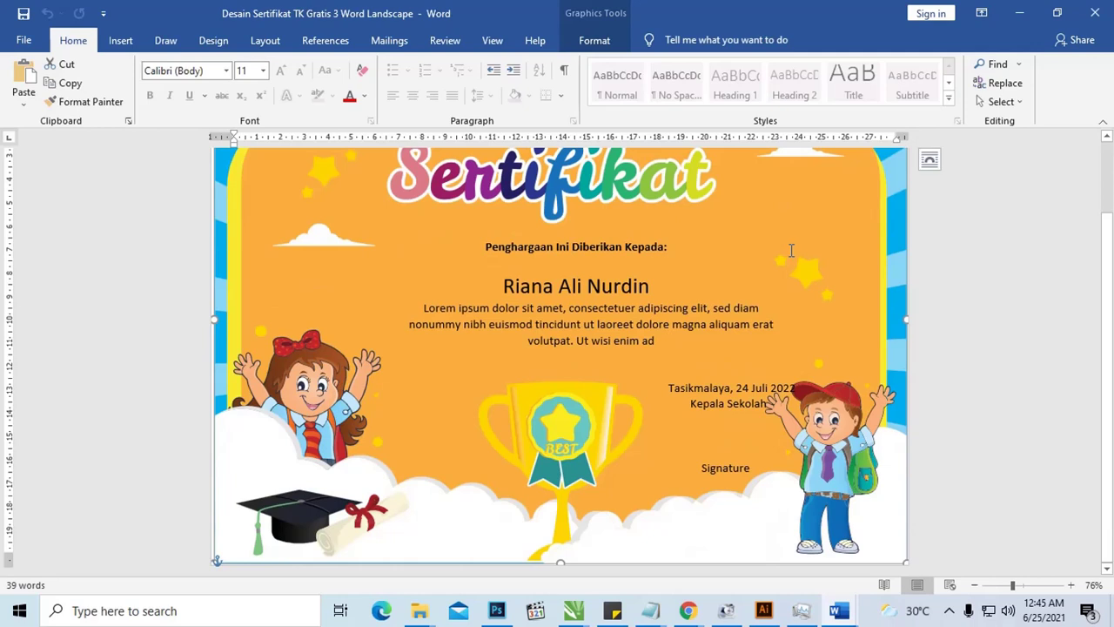
scroll(788, 252, up, 2)
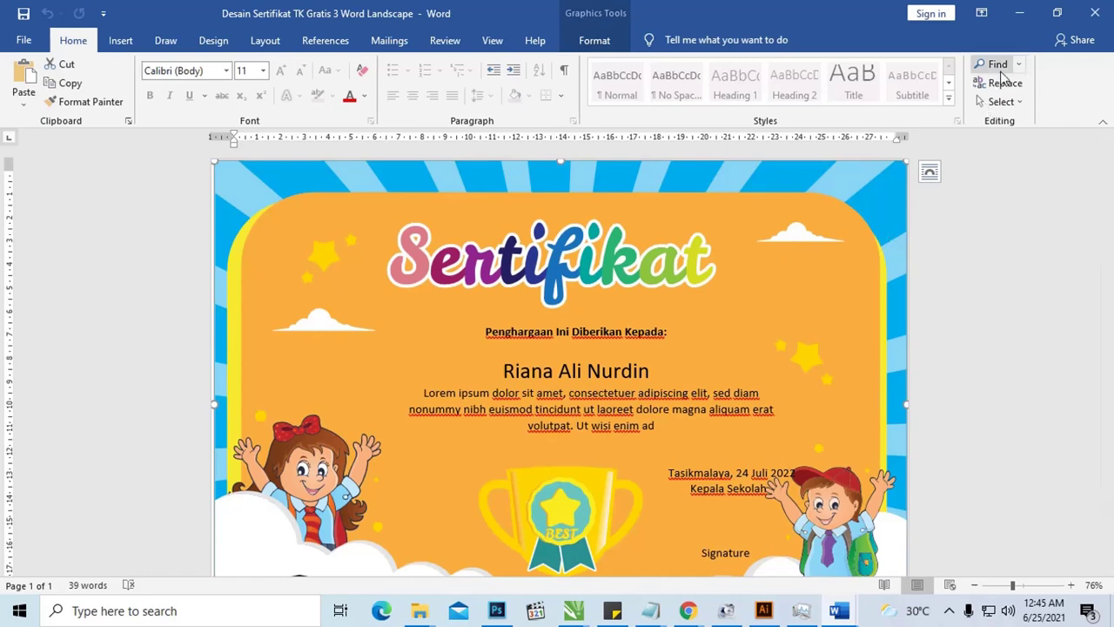
click(1056, 13)
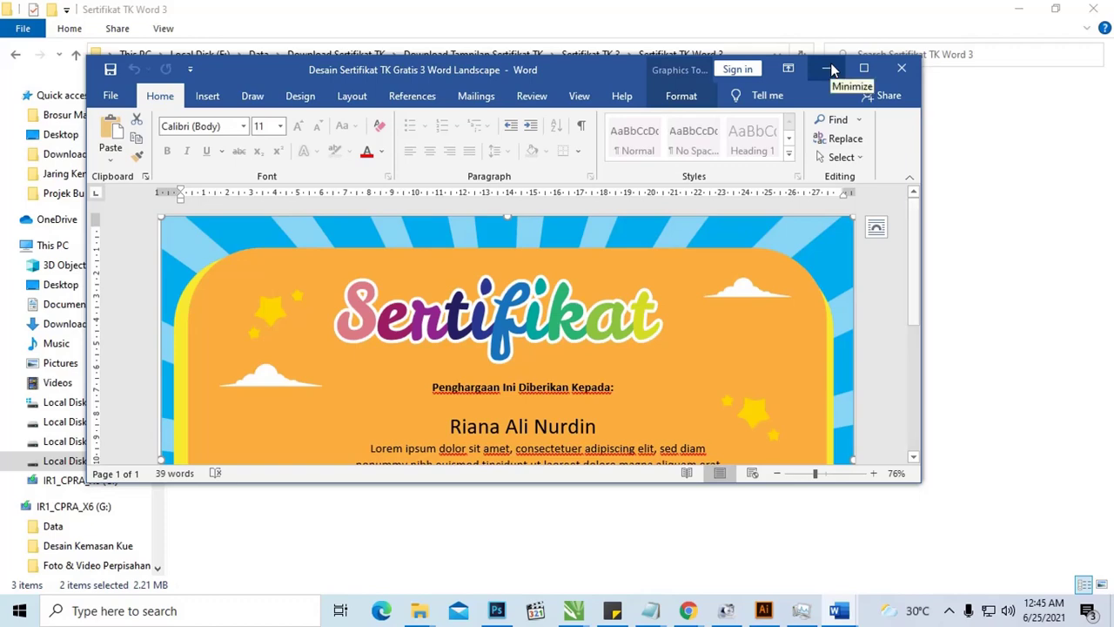
Minimize the certificate document and browse the Download Kumpulan Contoh Sertifikat PAUD article in Chrome.
click(829, 69)
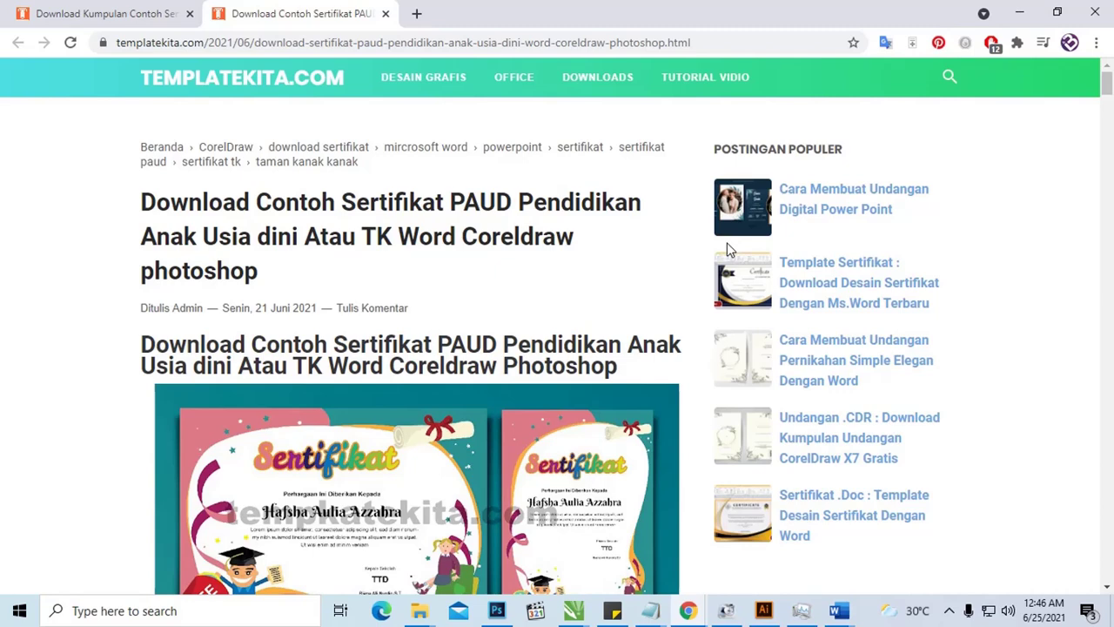
click(139, 13)
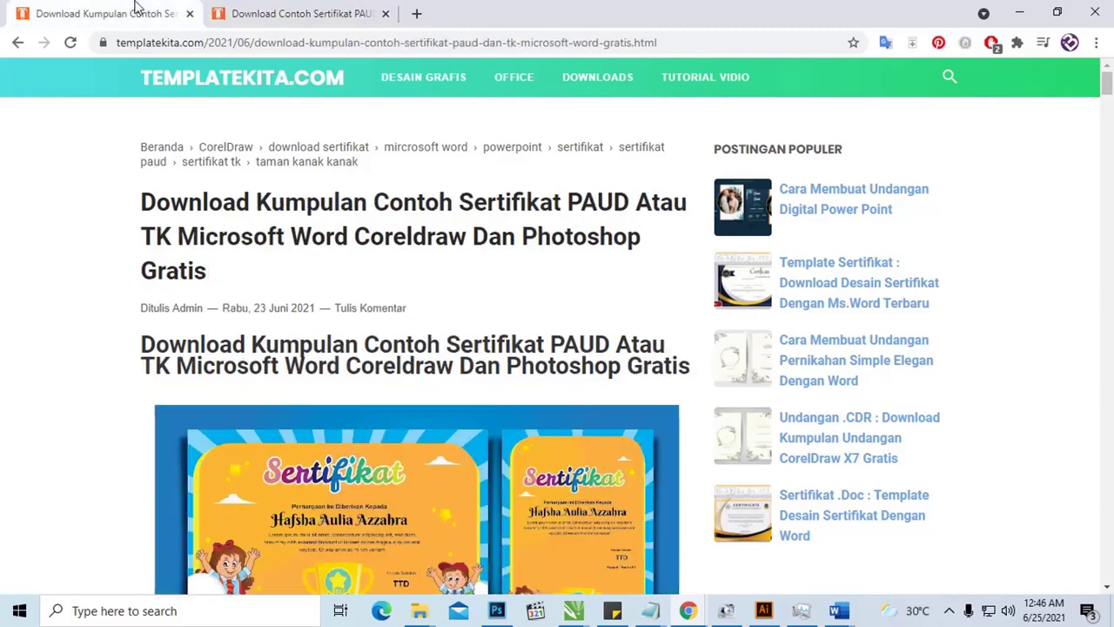
scroll(361, 191, down, 1)
scroll(366, 174, down, 3)
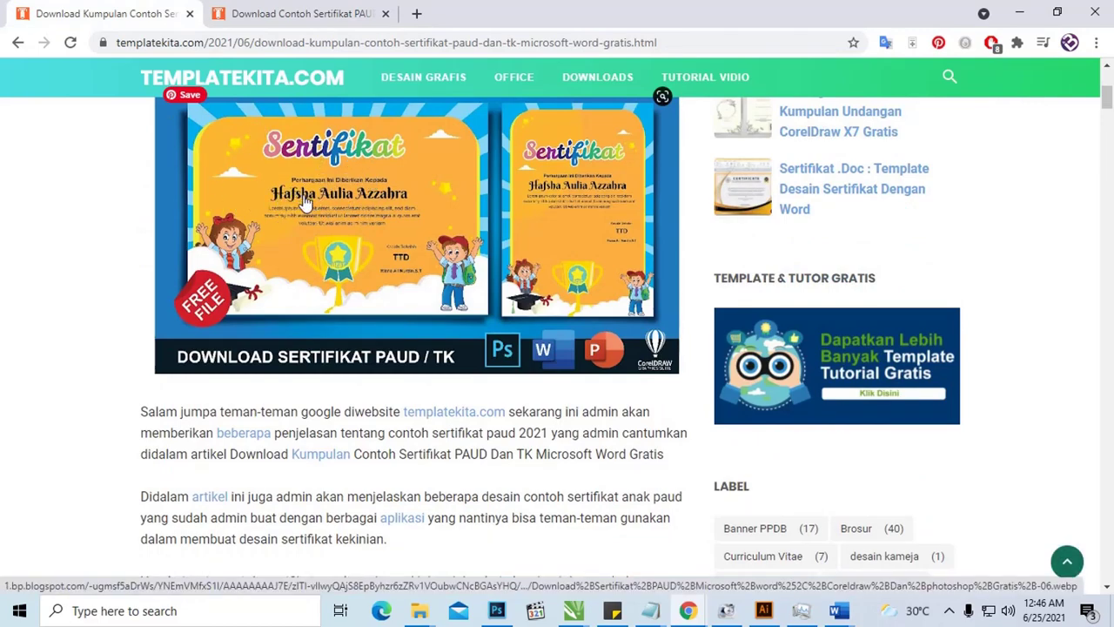
scroll(313, 209, down, 4)
scroll(342, 202, down, 5)
scroll(342, 199, up, 10)
scroll(346, 191, up, 4)
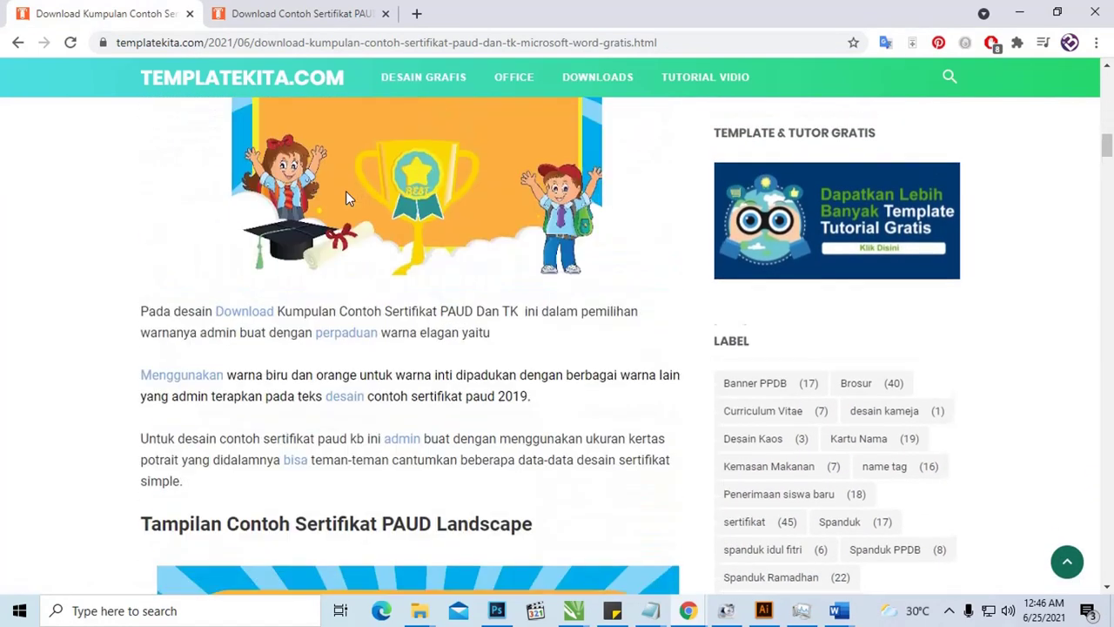
scroll(346, 194, down, 9)
scroll(345, 197, down, 5)
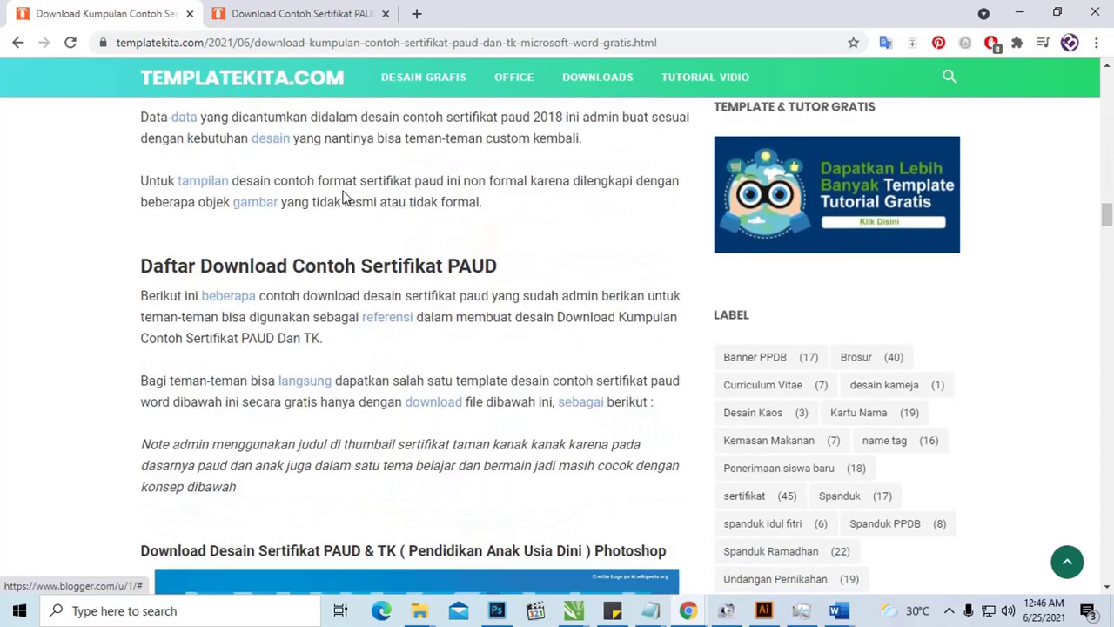
scroll(346, 199, down, 5)
scroll(344, 200, down, 4)
scroll(344, 200, up, 3)
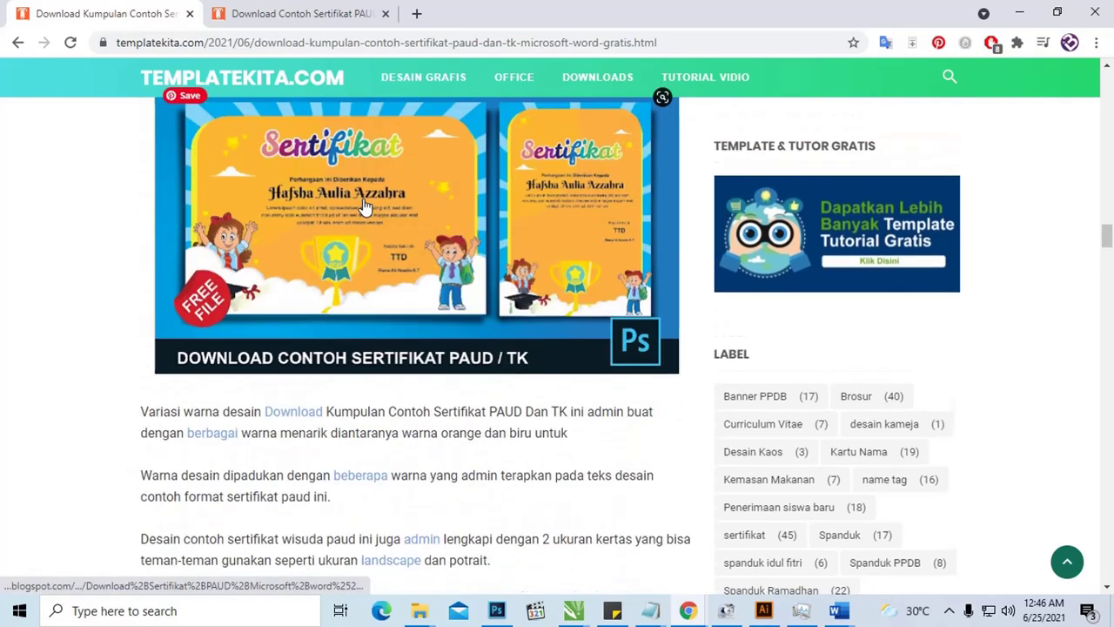
scroll(365, 191, up, 2)
scroll(409, 218, down, 4)
scroll(396, 209, down, 4)
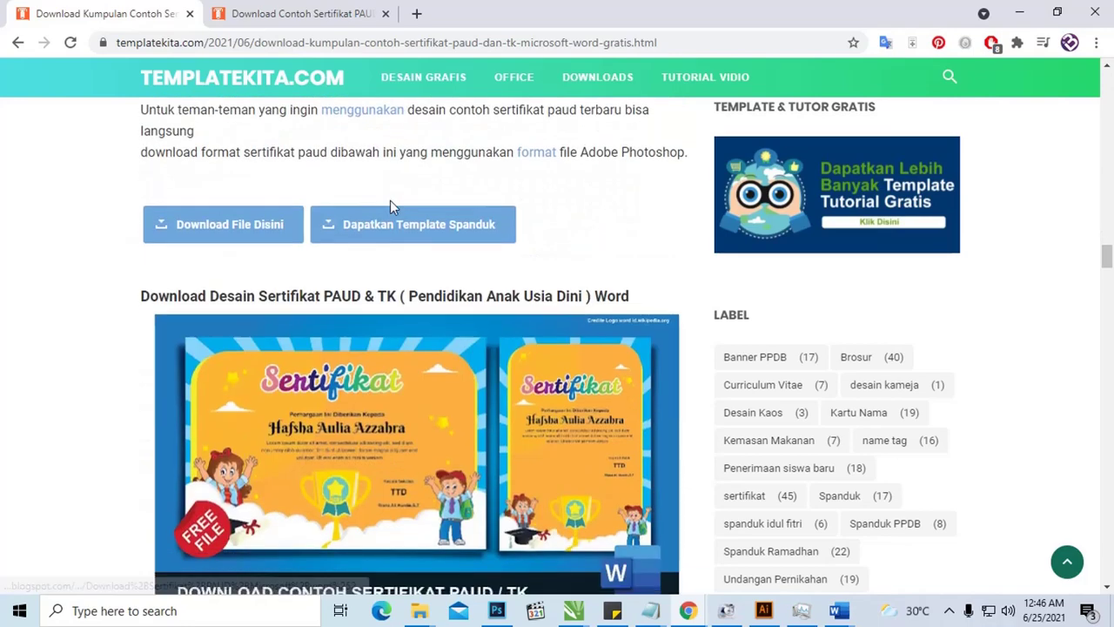
scroll(383, 192, down, 4)
Scroll the Download Contoh Sertifikat PAUD article down to its Word certificate download section.
click(322, 14)
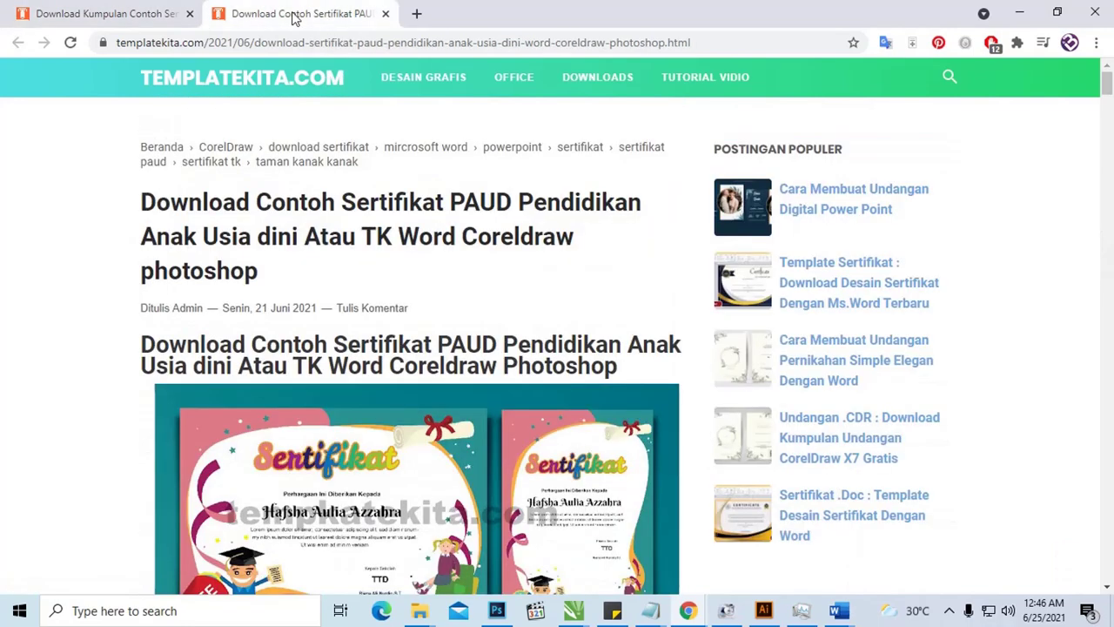
scroll(462, 277, down, 3)
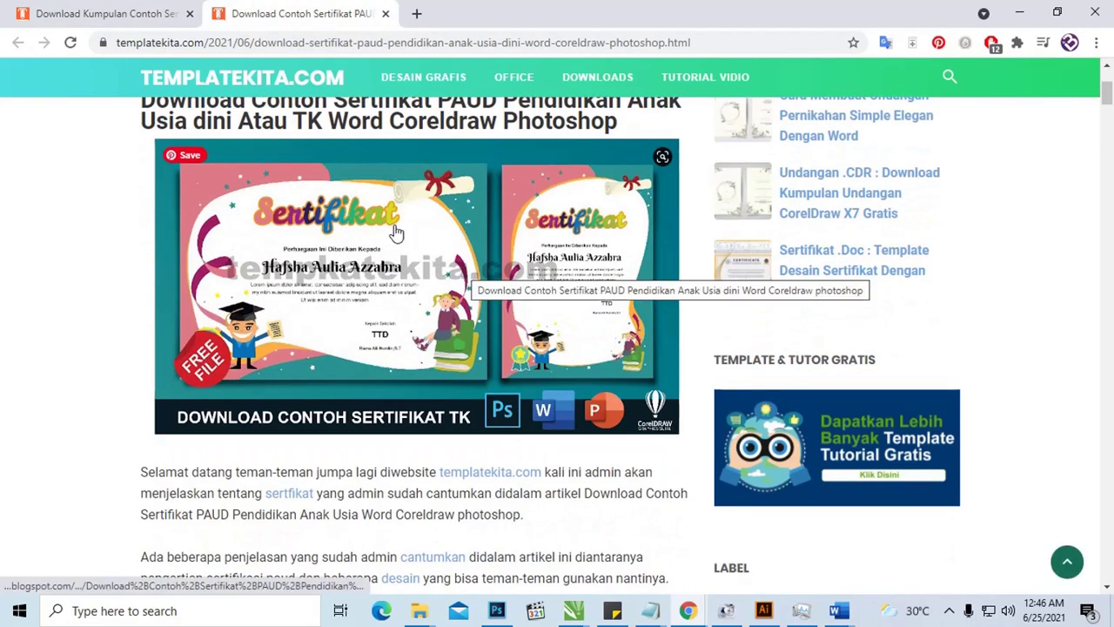
scroll(396, 232, down, 3)
scroll(394, 232, up, 2)
scroll(398, 231, up, 3)
scroll(400, 238, down, 5)
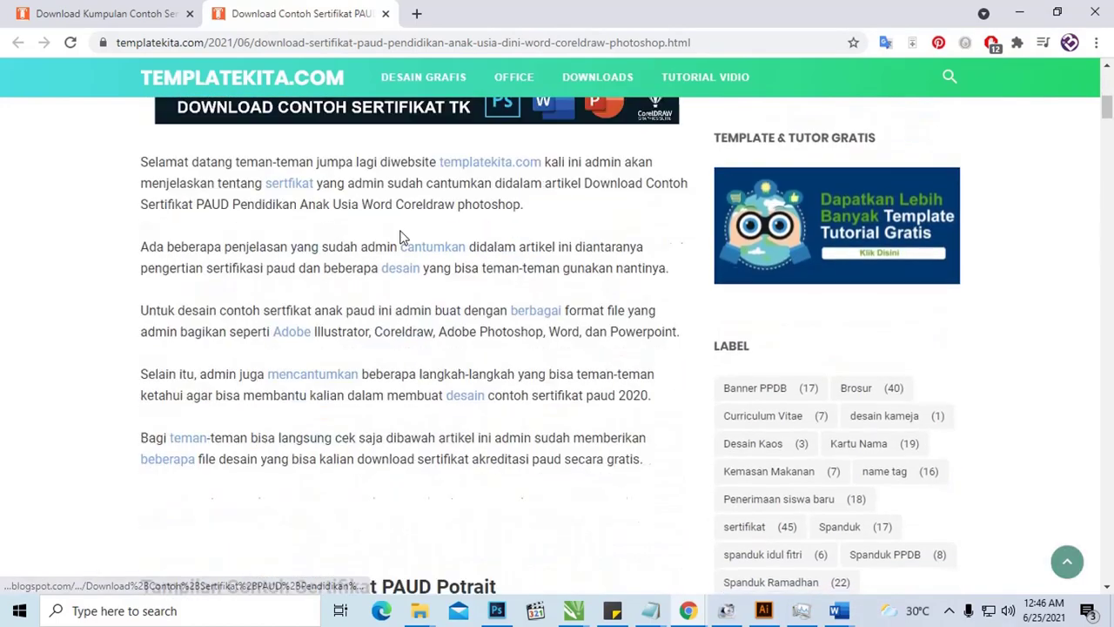
scroll(410, 242, down, 8)
scroll(410, 242, down, 2)
scroll(410, 242, down, 5)
scroll(410, 242, down, 5)
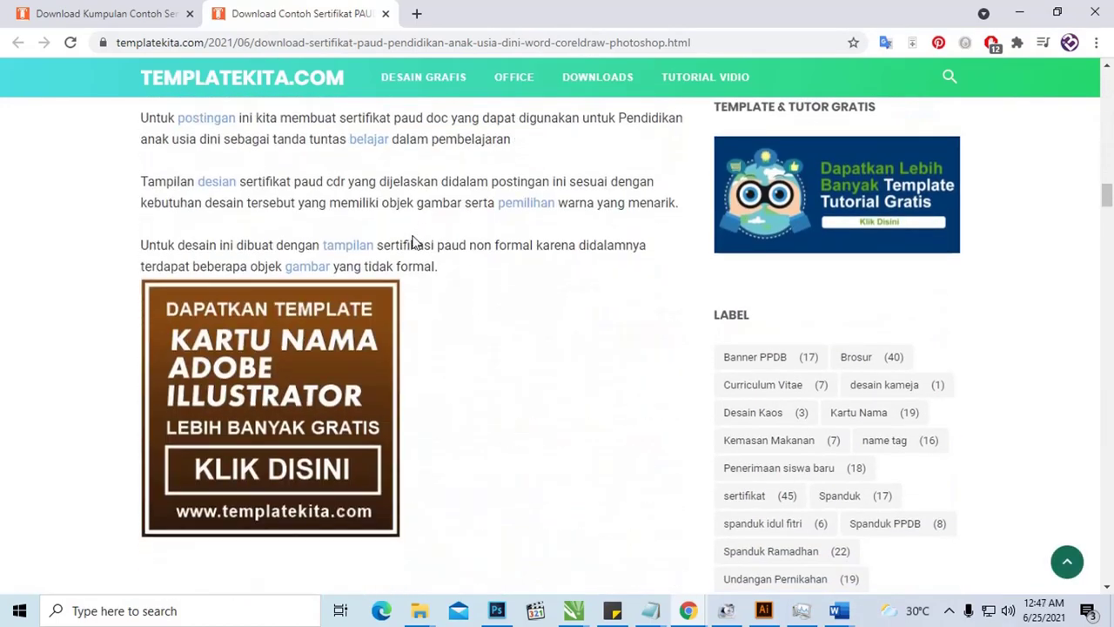
scroll(418, 244, down, 5)
scroll(422, 246, down, 5)
scroll(424, 246, down, 4)
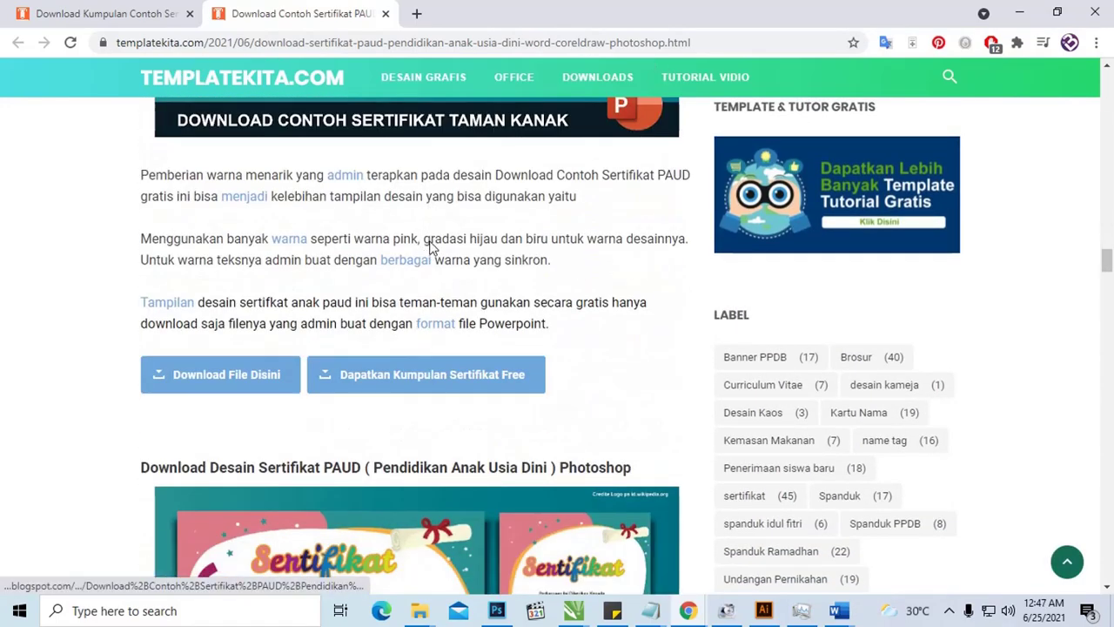
scroll(428, 246, up, 1)
scroll(428, 247, up, 1)
scroll(331, 331, down, 2)
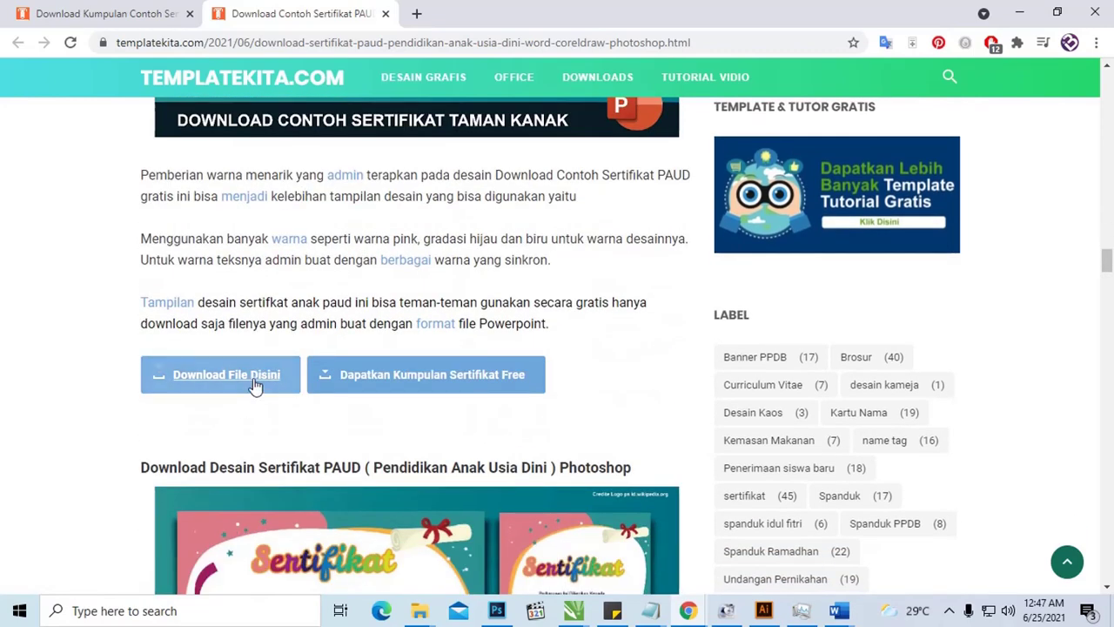
scroll(292, 383, down, 4)
scroll(296, 374, down, 4)
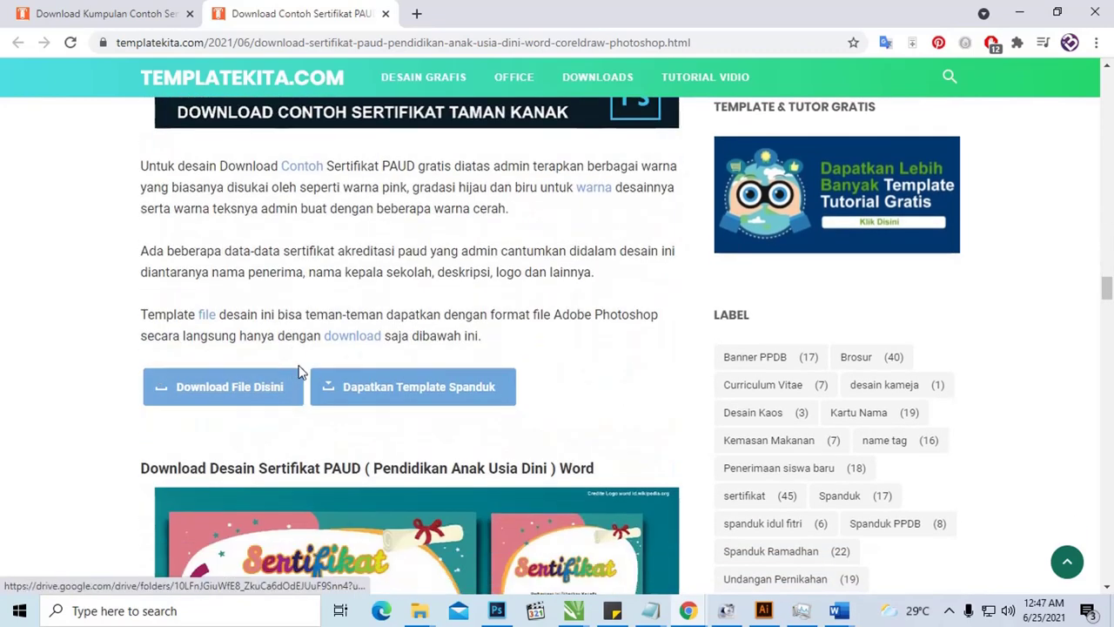
scroll(279, 366, down, 4)
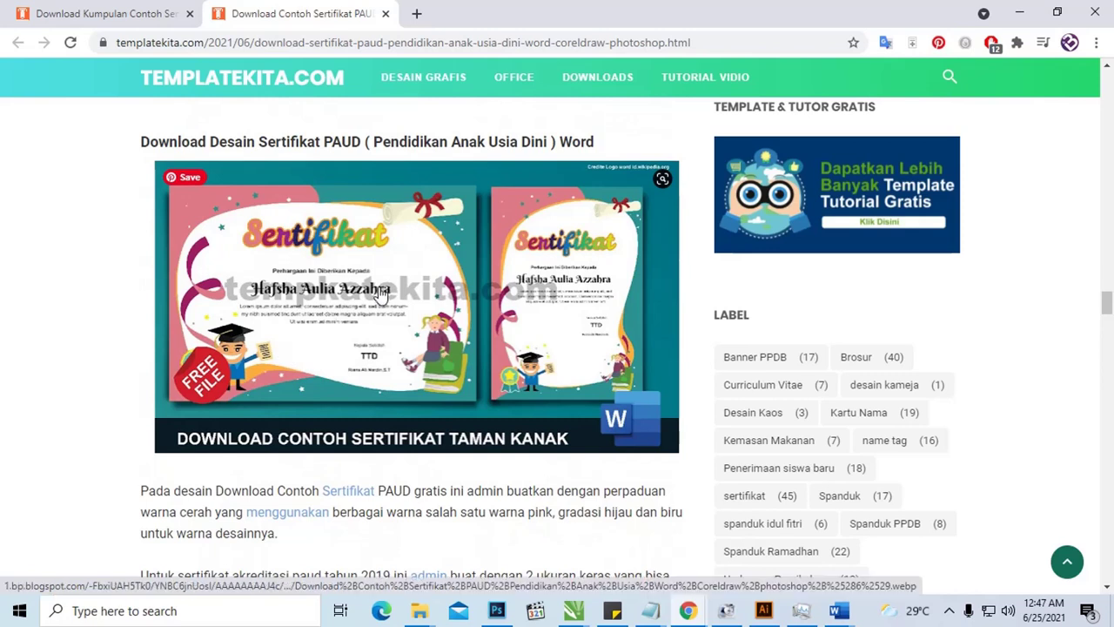